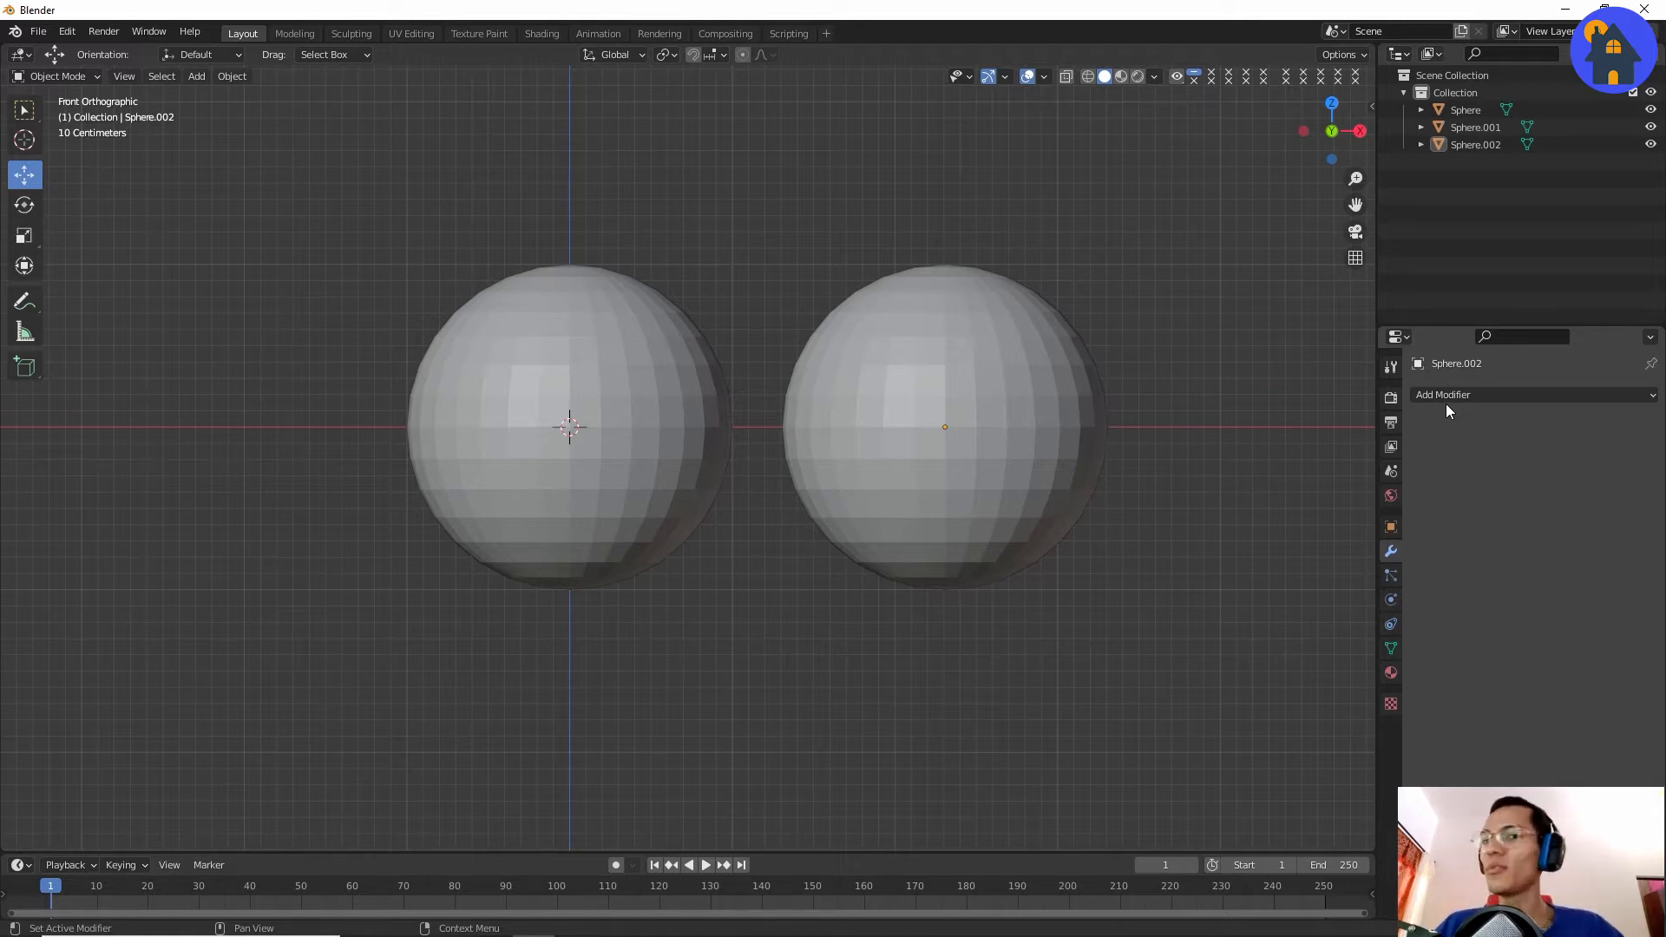
Add a Multiresolution modifier to the left sphere.
left_click(668, 340)
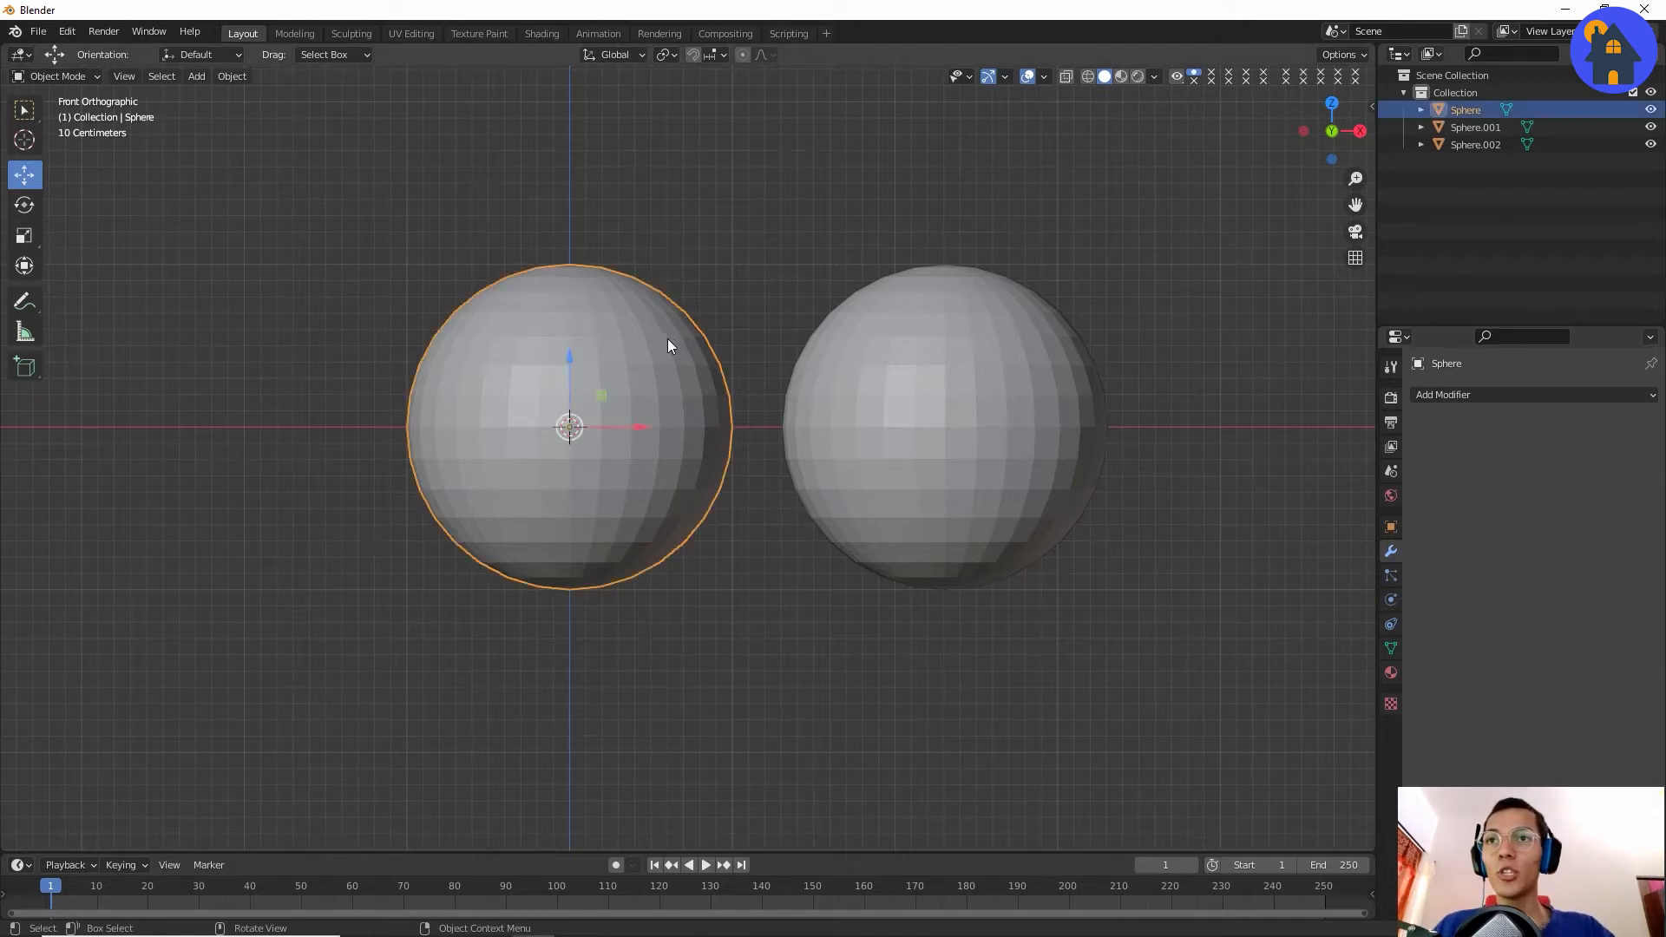
scroll(668, 340, "up", 1)
left_click(1527, 401)
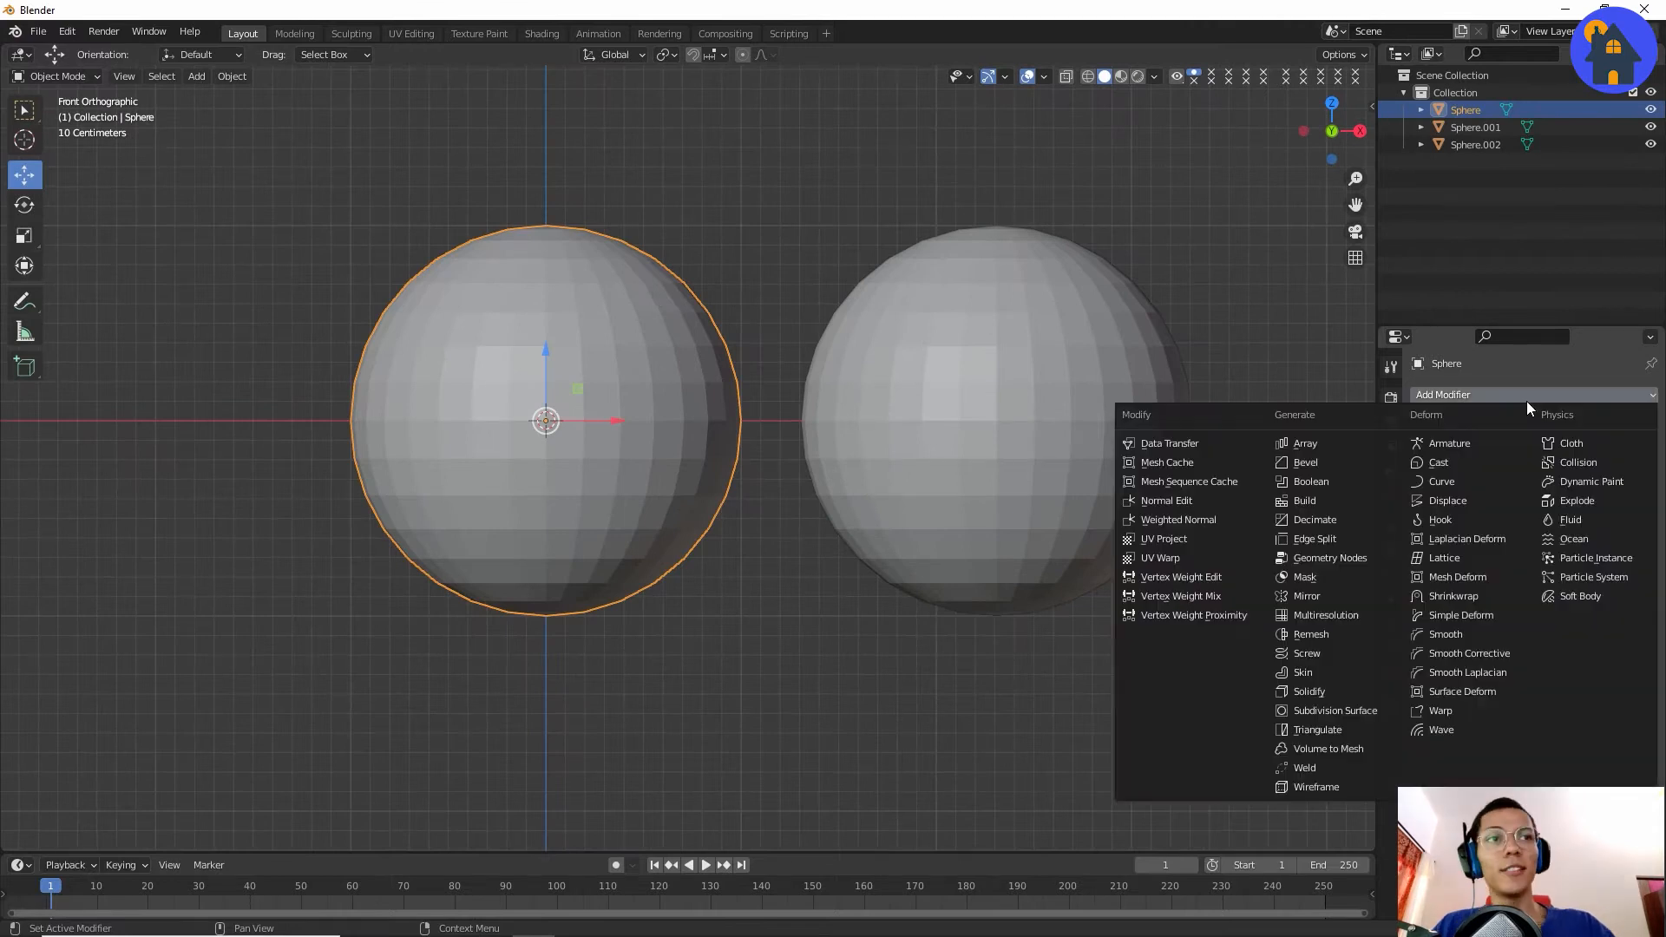
left_click(1331, 635)
left_click(1473, 394)
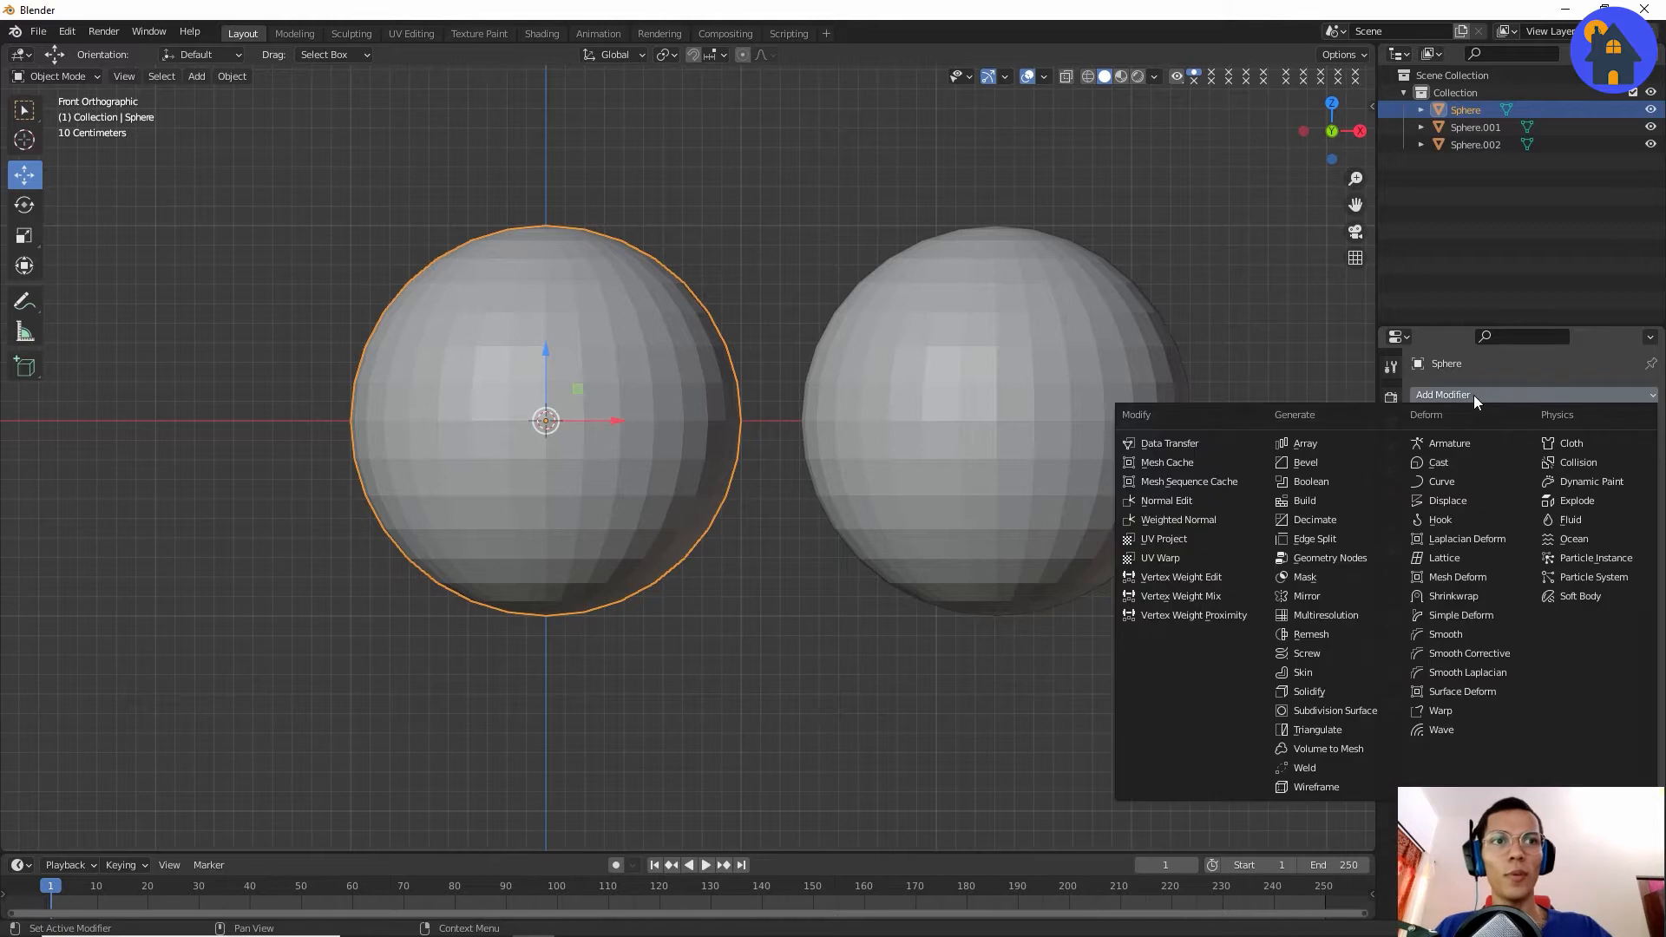
left_click(1330, 616)
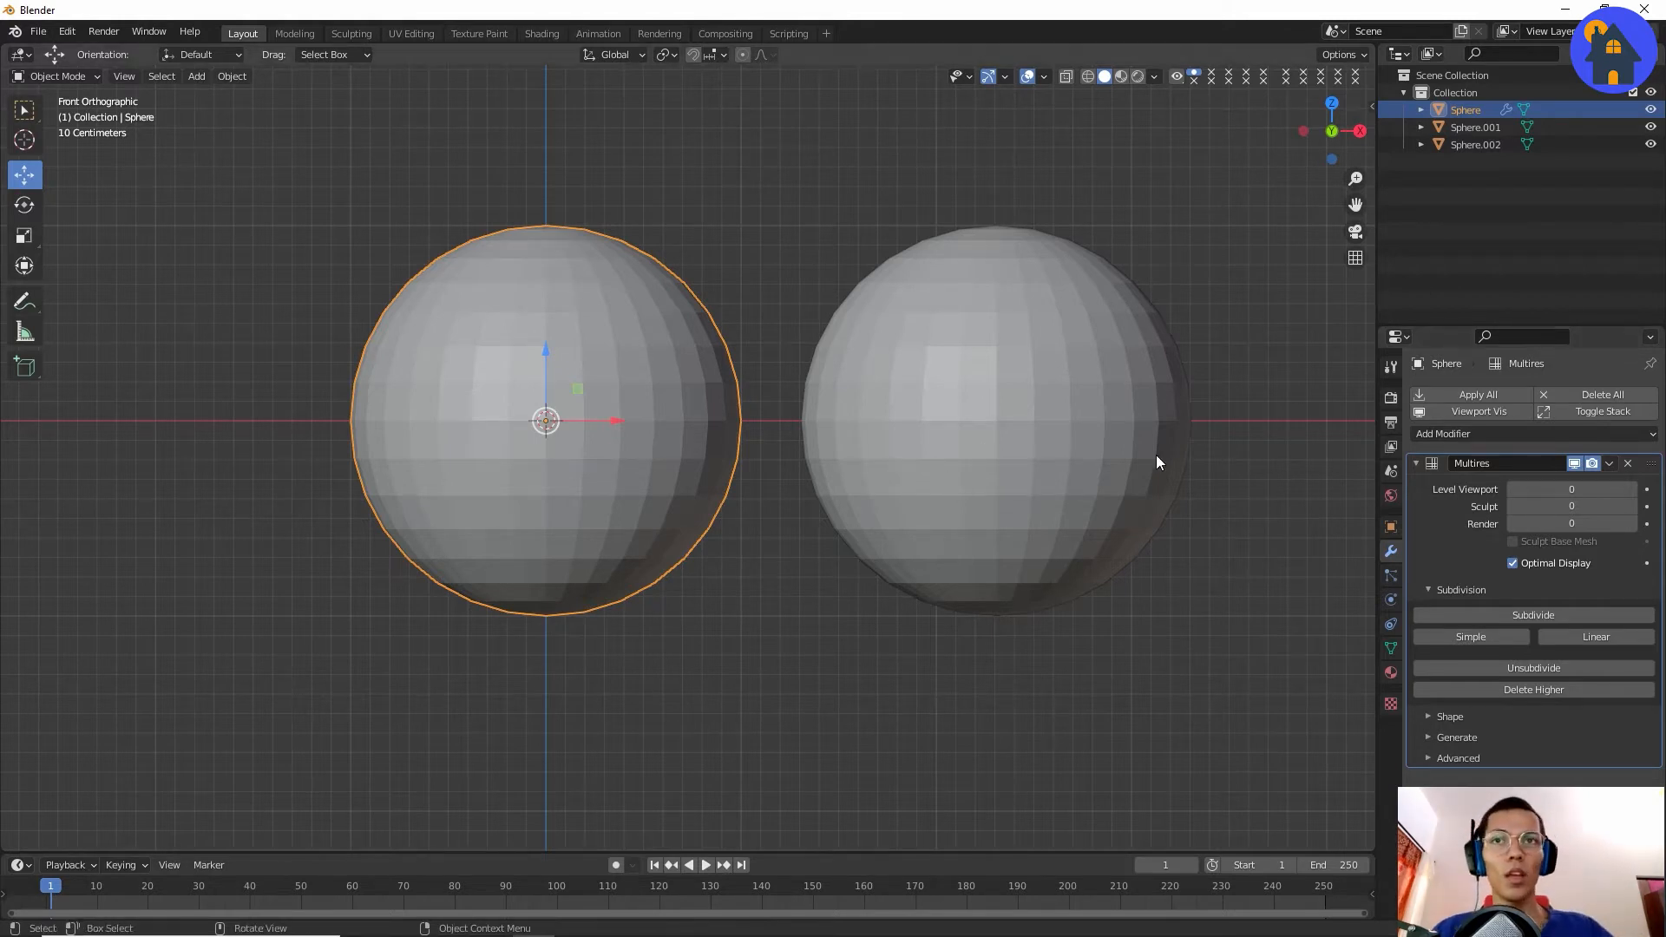
Add a Subdivision Surface modifier with 3 viewport levels to the right sphere.
left_click(1053, 446)
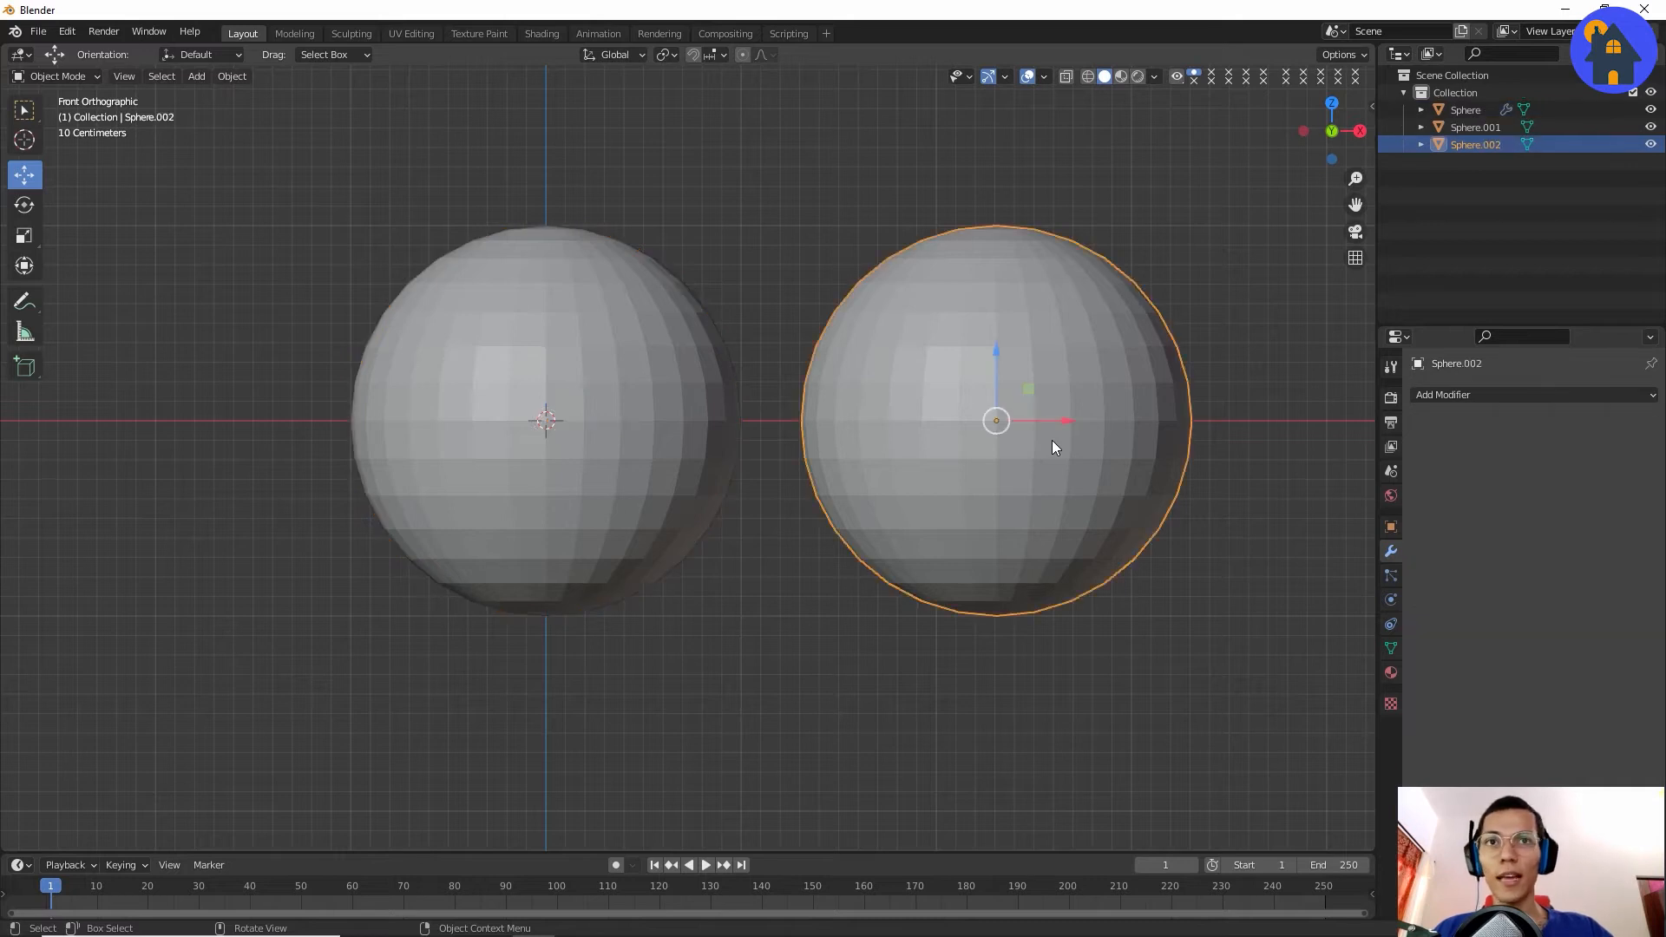
key("ctrl+3")
Subdivide the left sphere's Multires modifier three times to reach level 3.
left_click(551, 417)
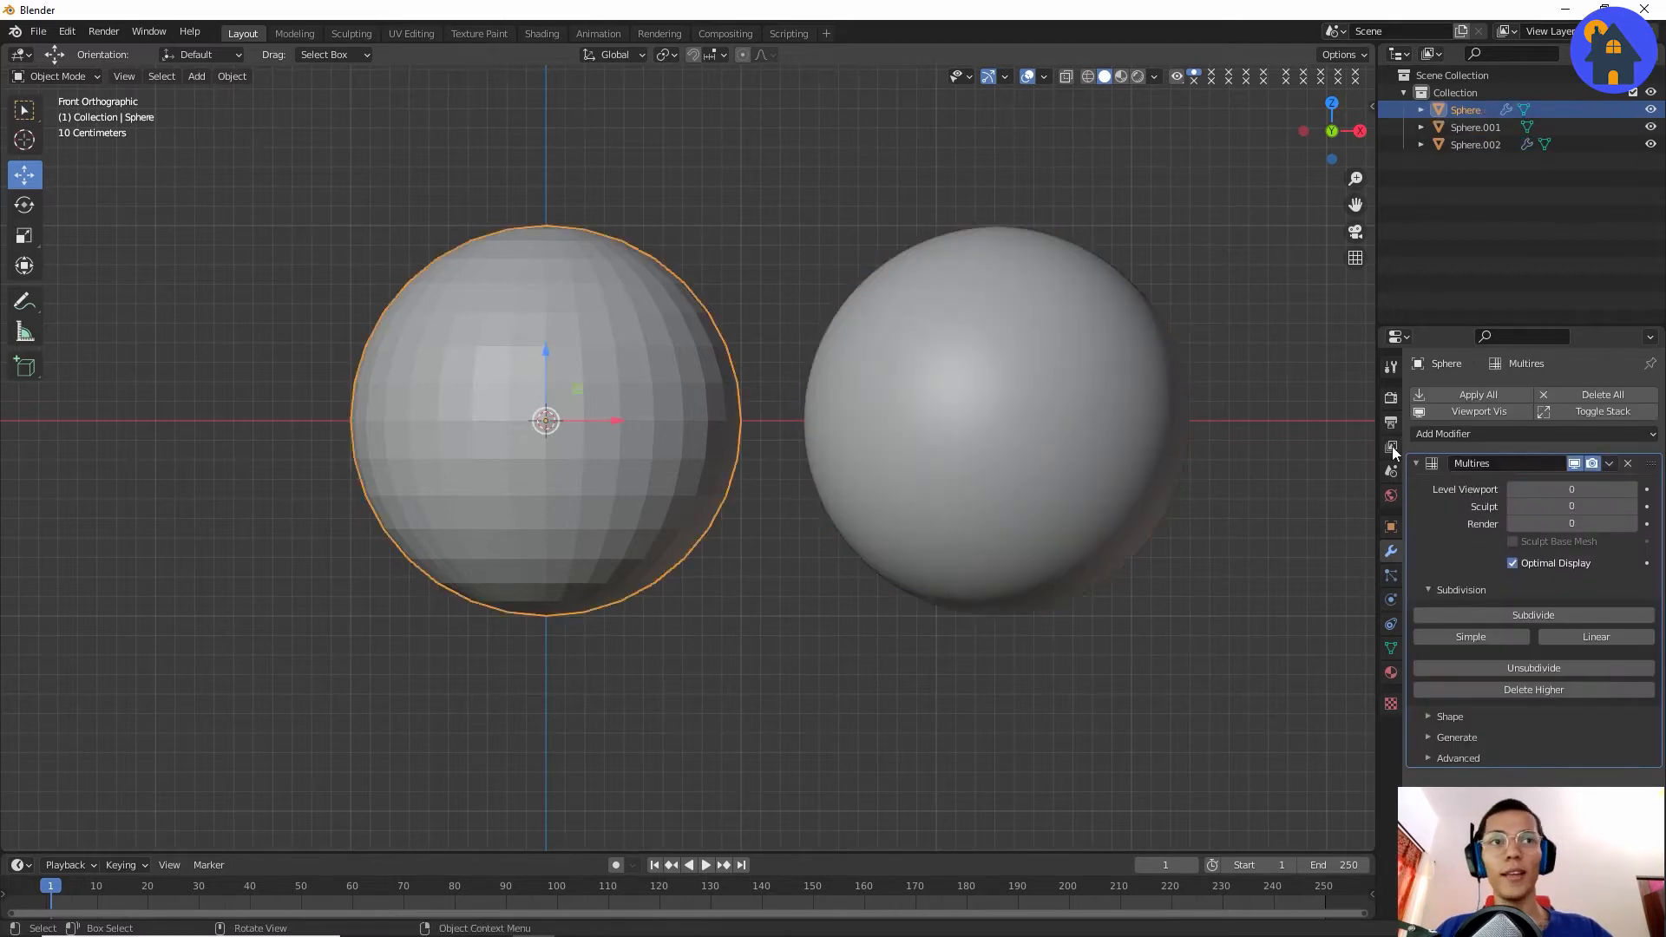
left_click(1534, 617)
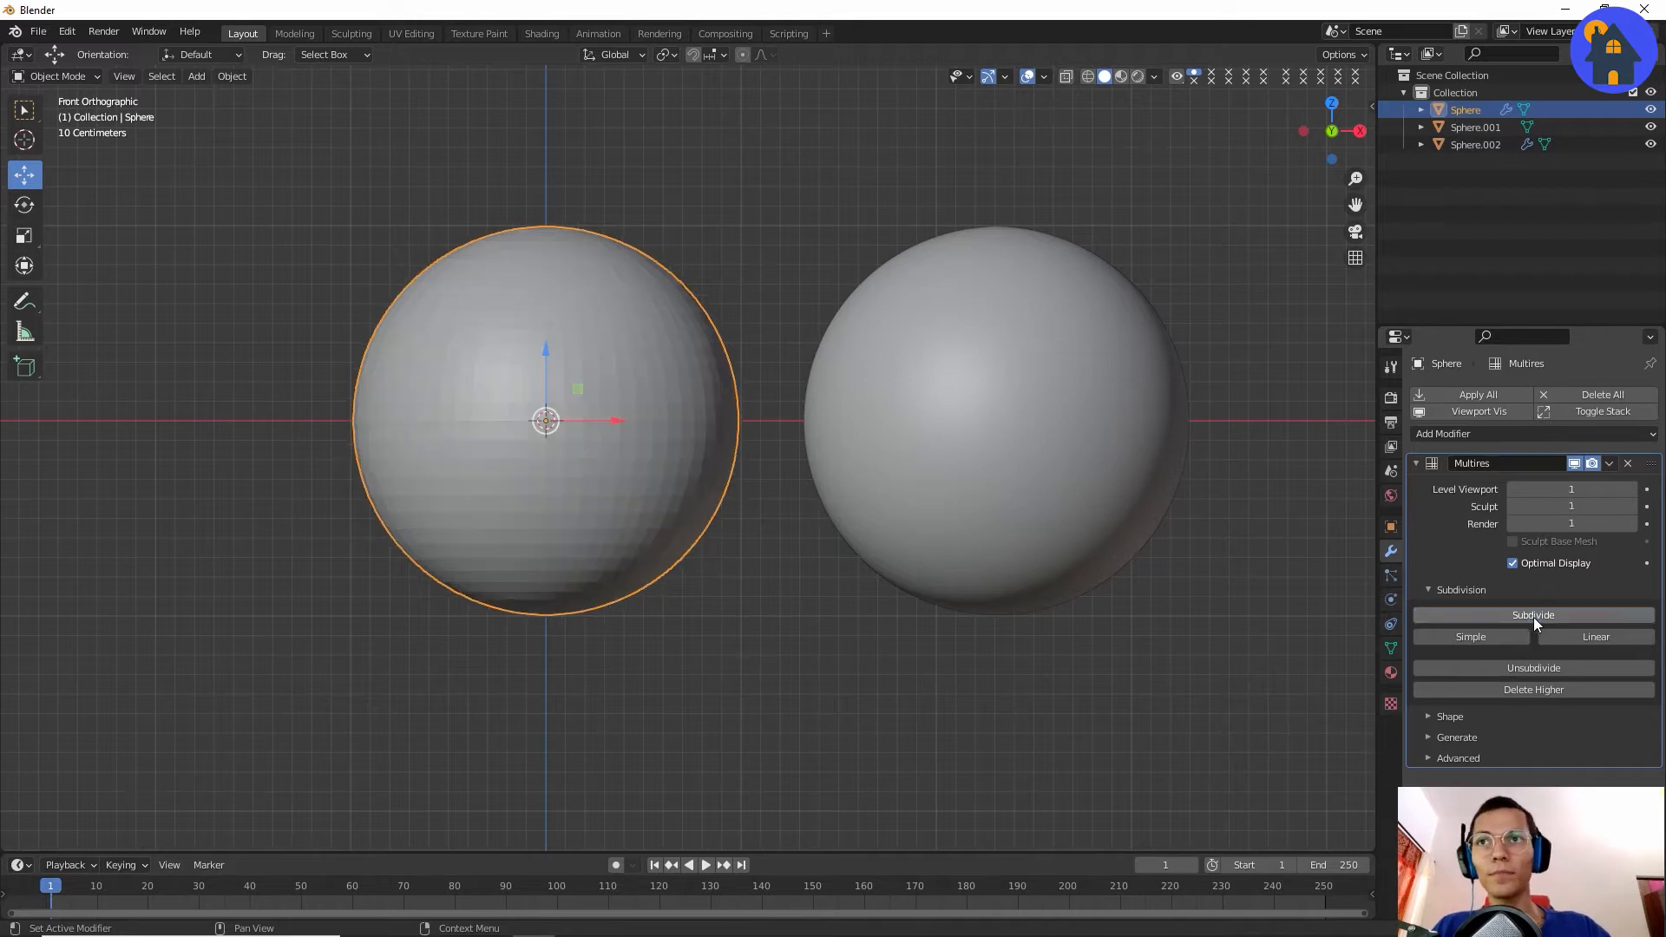
left_click(1534, 617)
left_click(1533, 617)
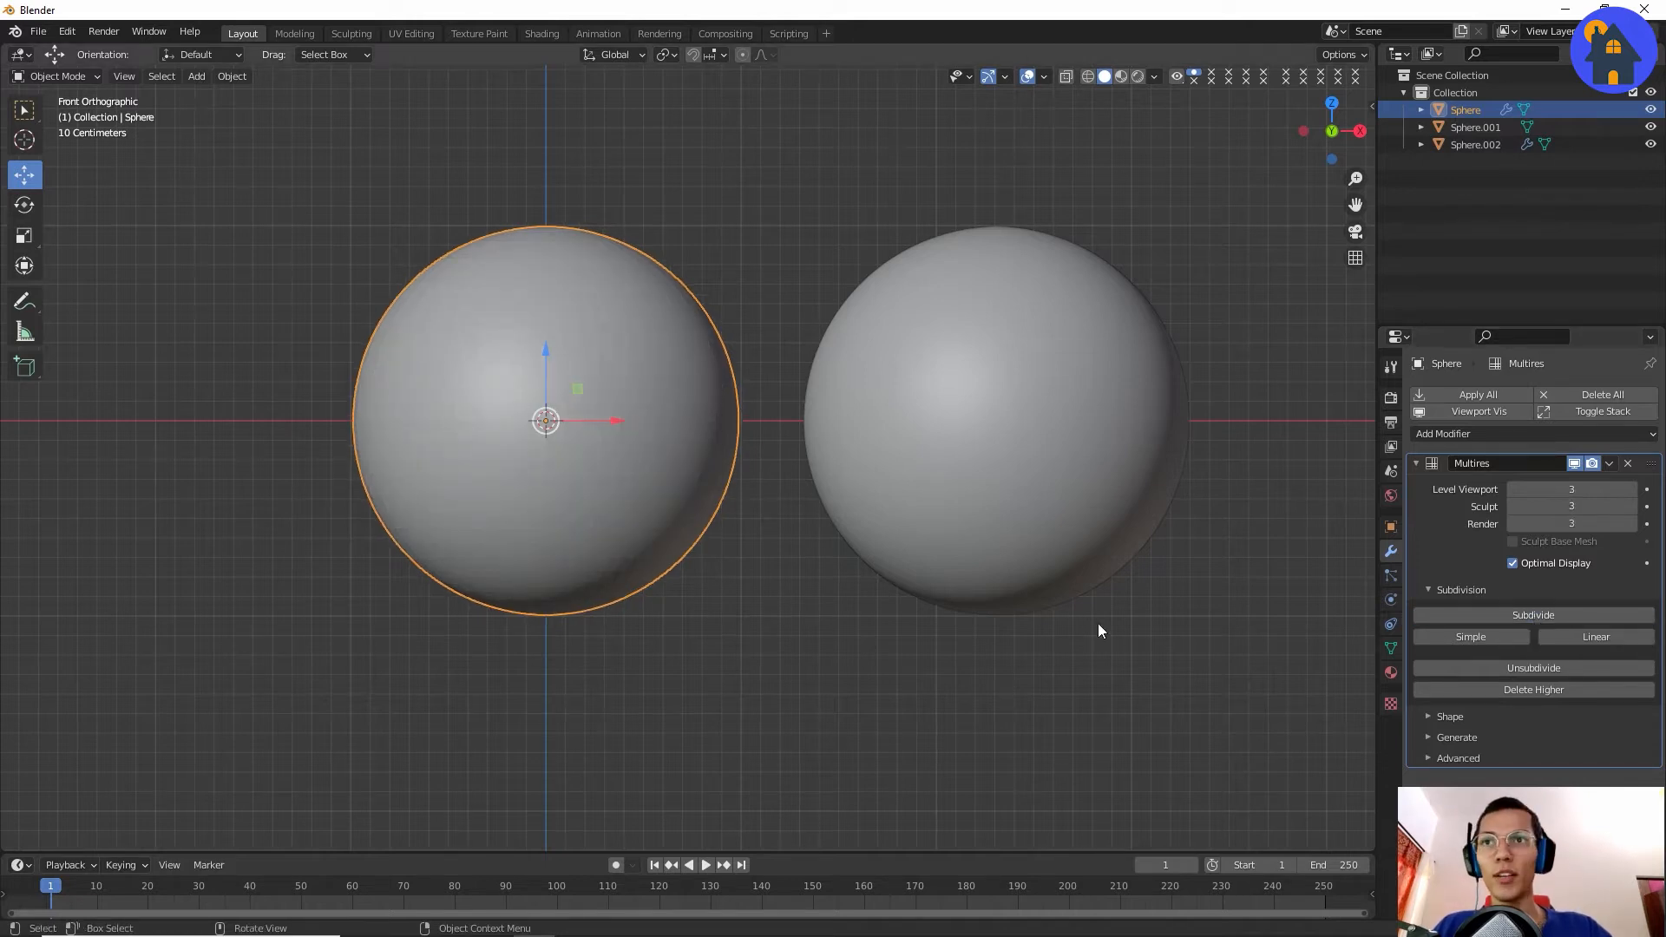
Compare the level settings of the left sphere's Multires modifier with those of the right sphere's Subdivision modifier.
left_click(1059, 590)
left_click(633, 438)
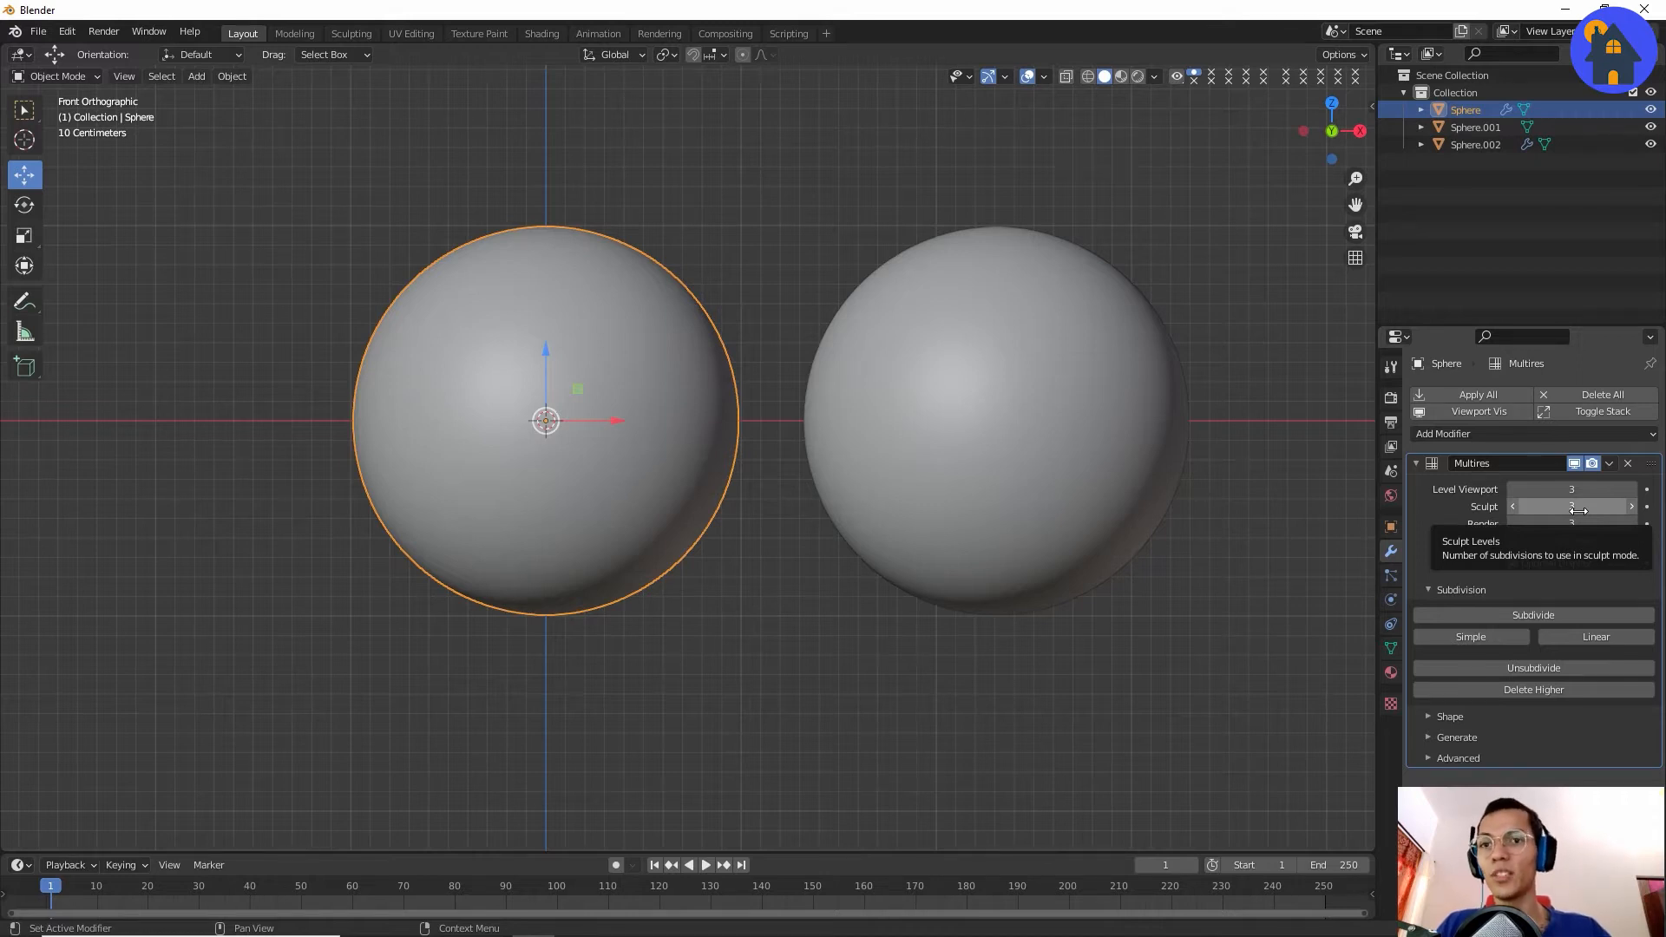
left_click(1078, 442)
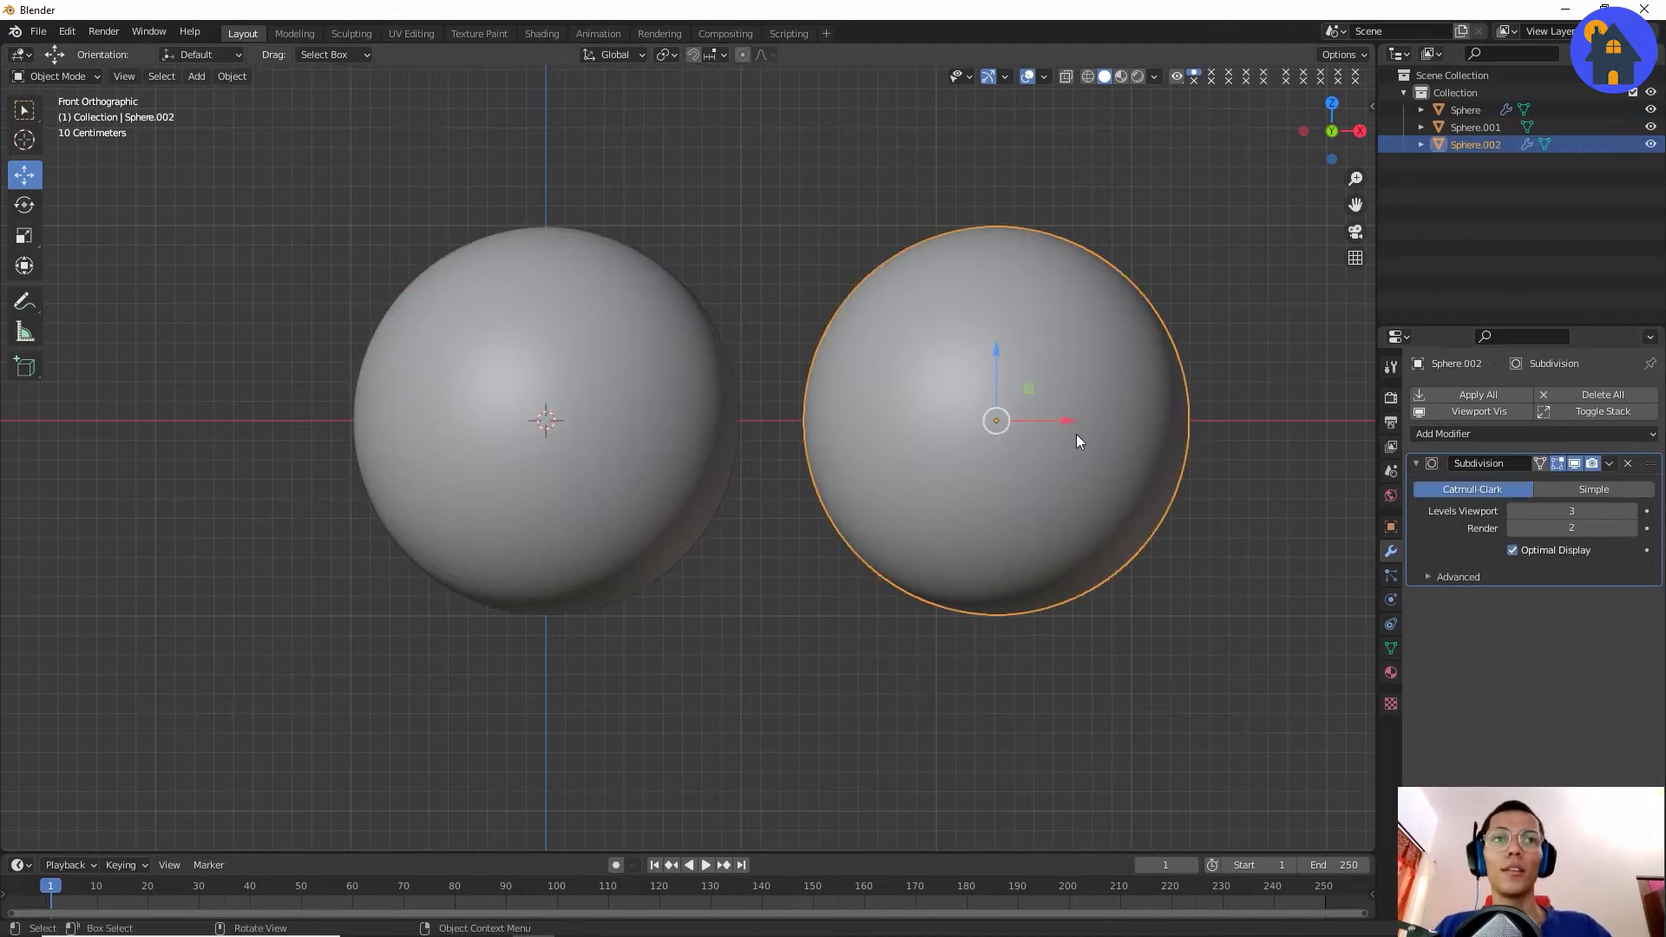
left_click(668, 405)
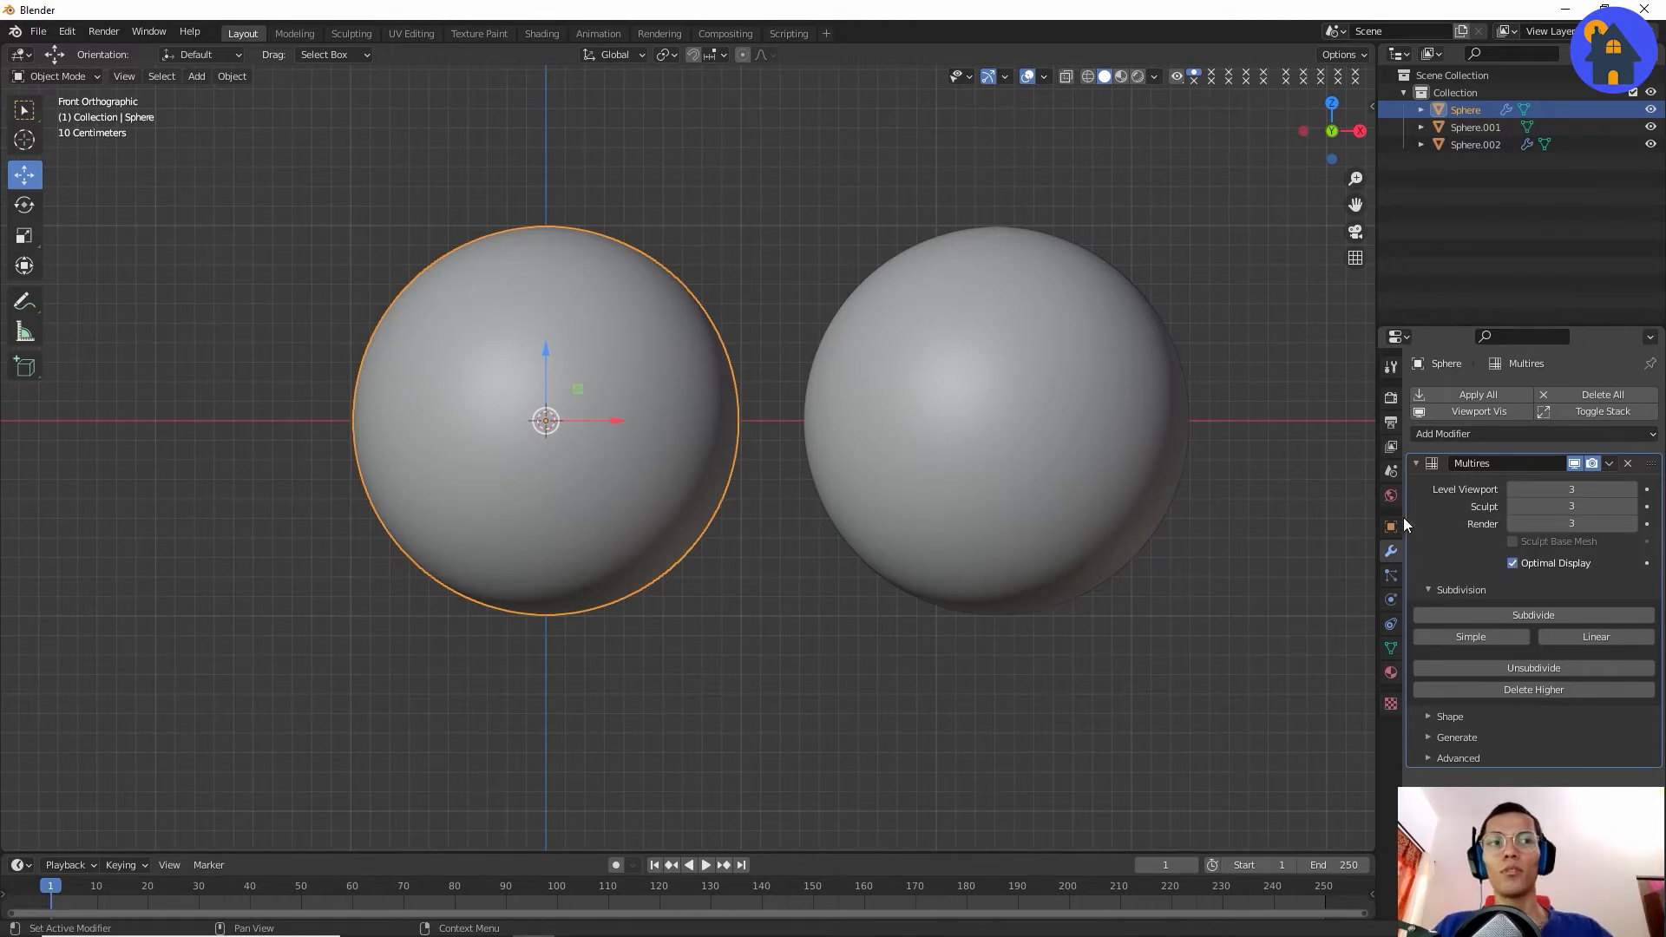
left_click(1135, 659)
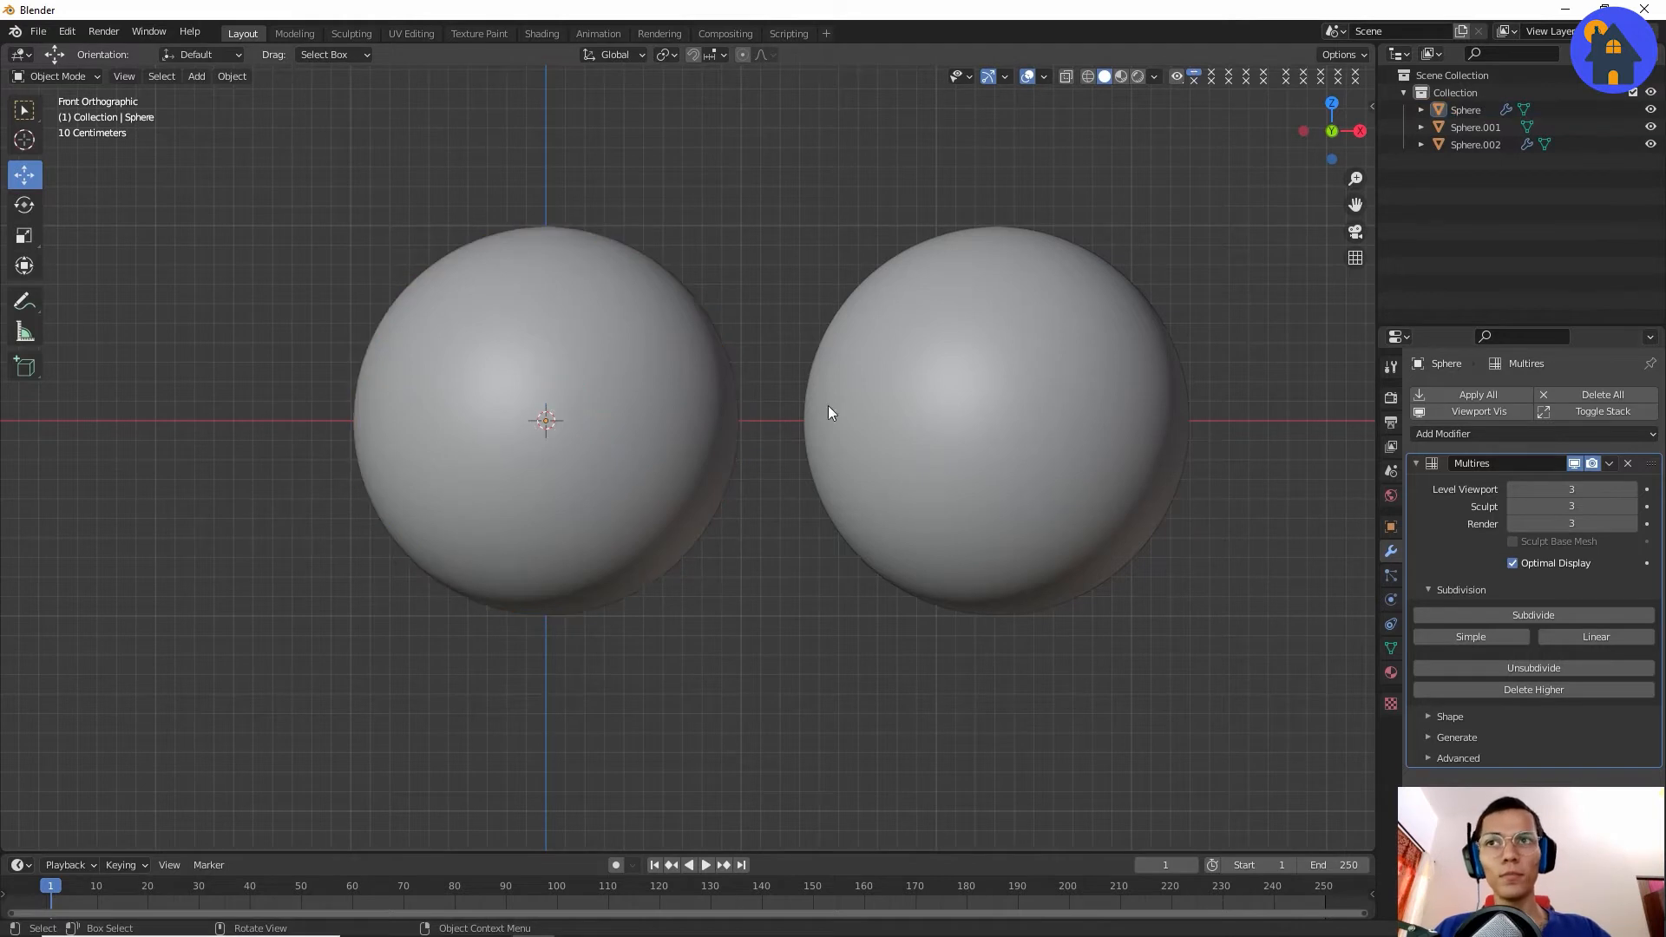
left_click(712, 391)
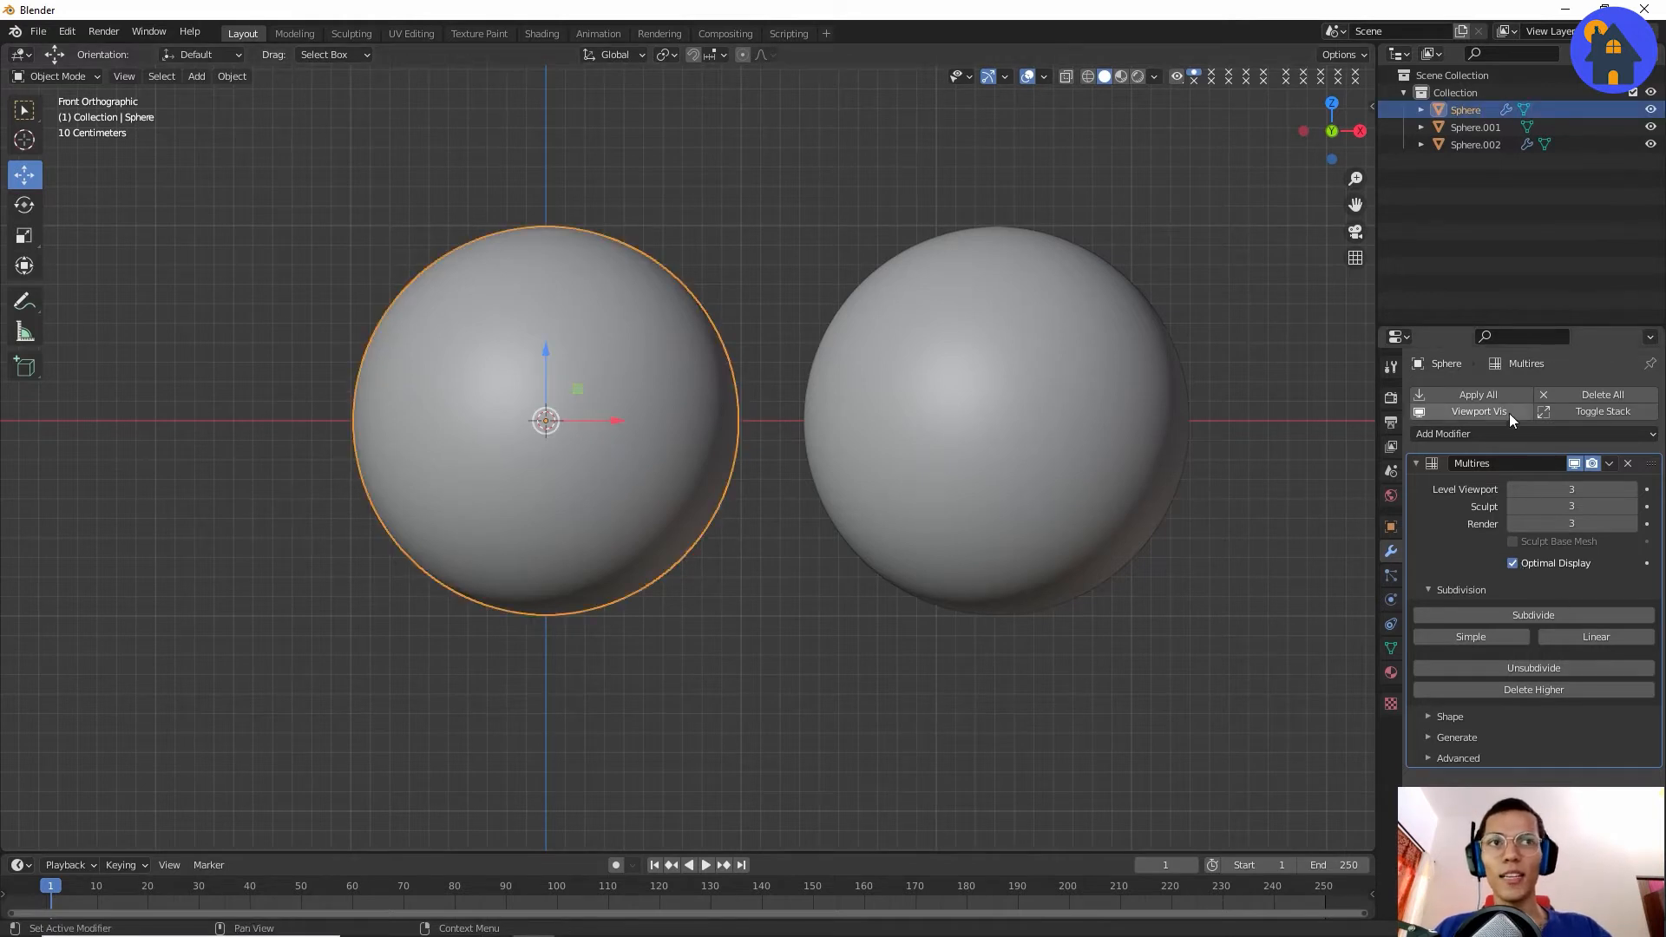
Expand the advanced settings of the right sphere's Subdivision modifier and the left sphere's Multires modifier.
left_click(1137, 416)
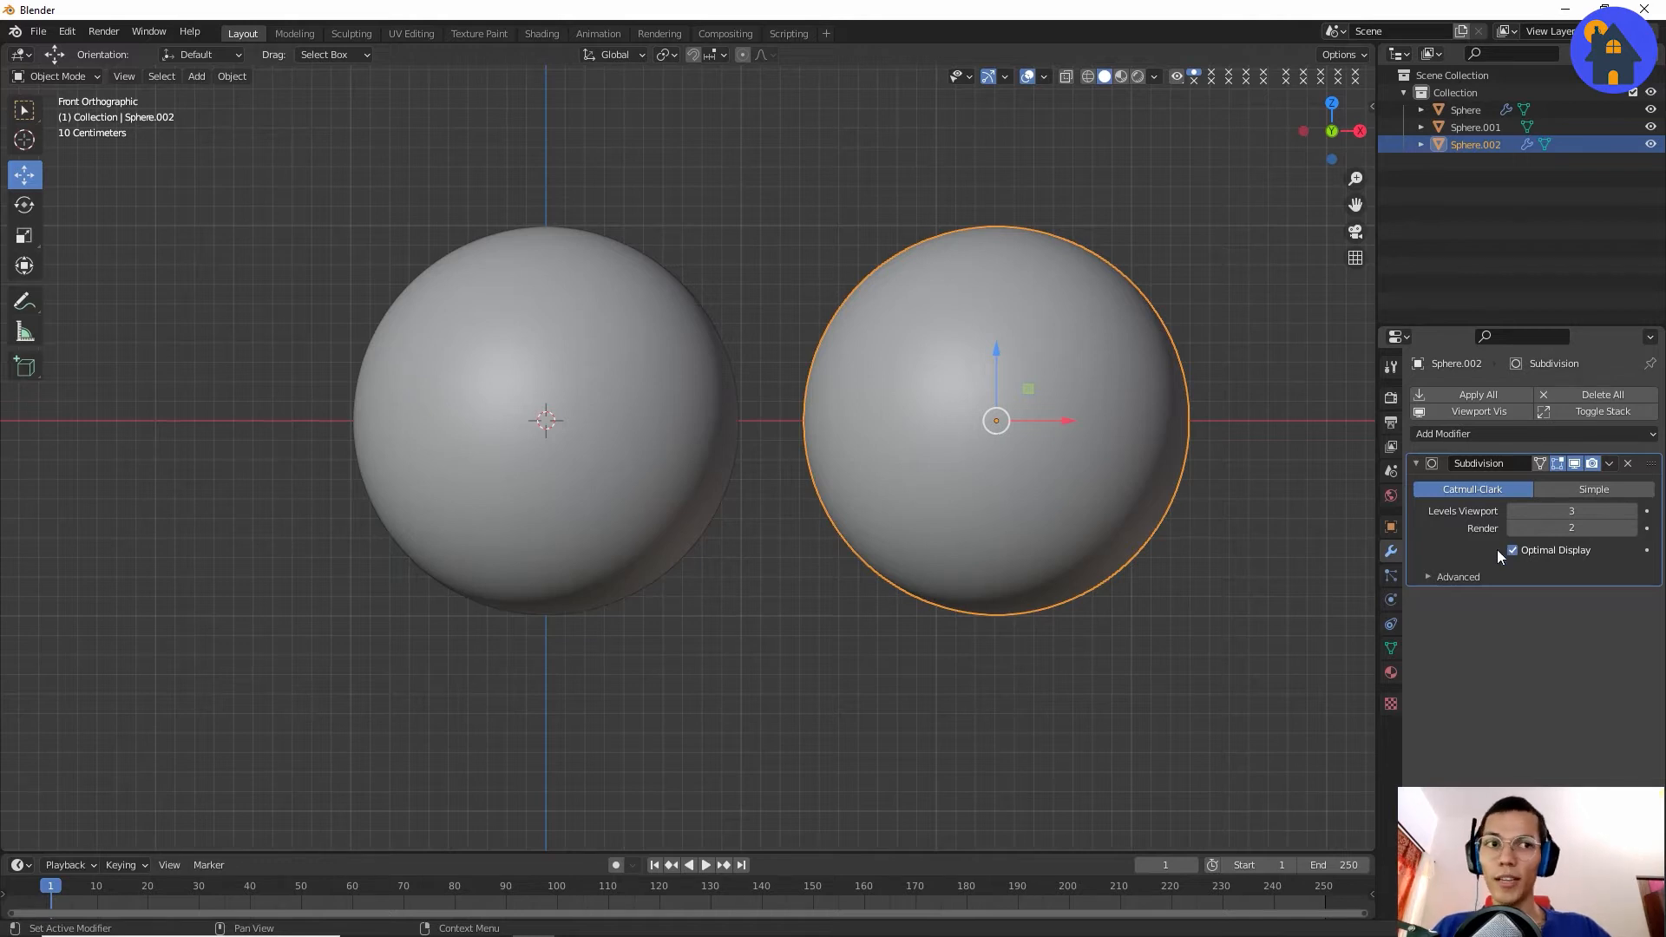
left_click(1465, 576)
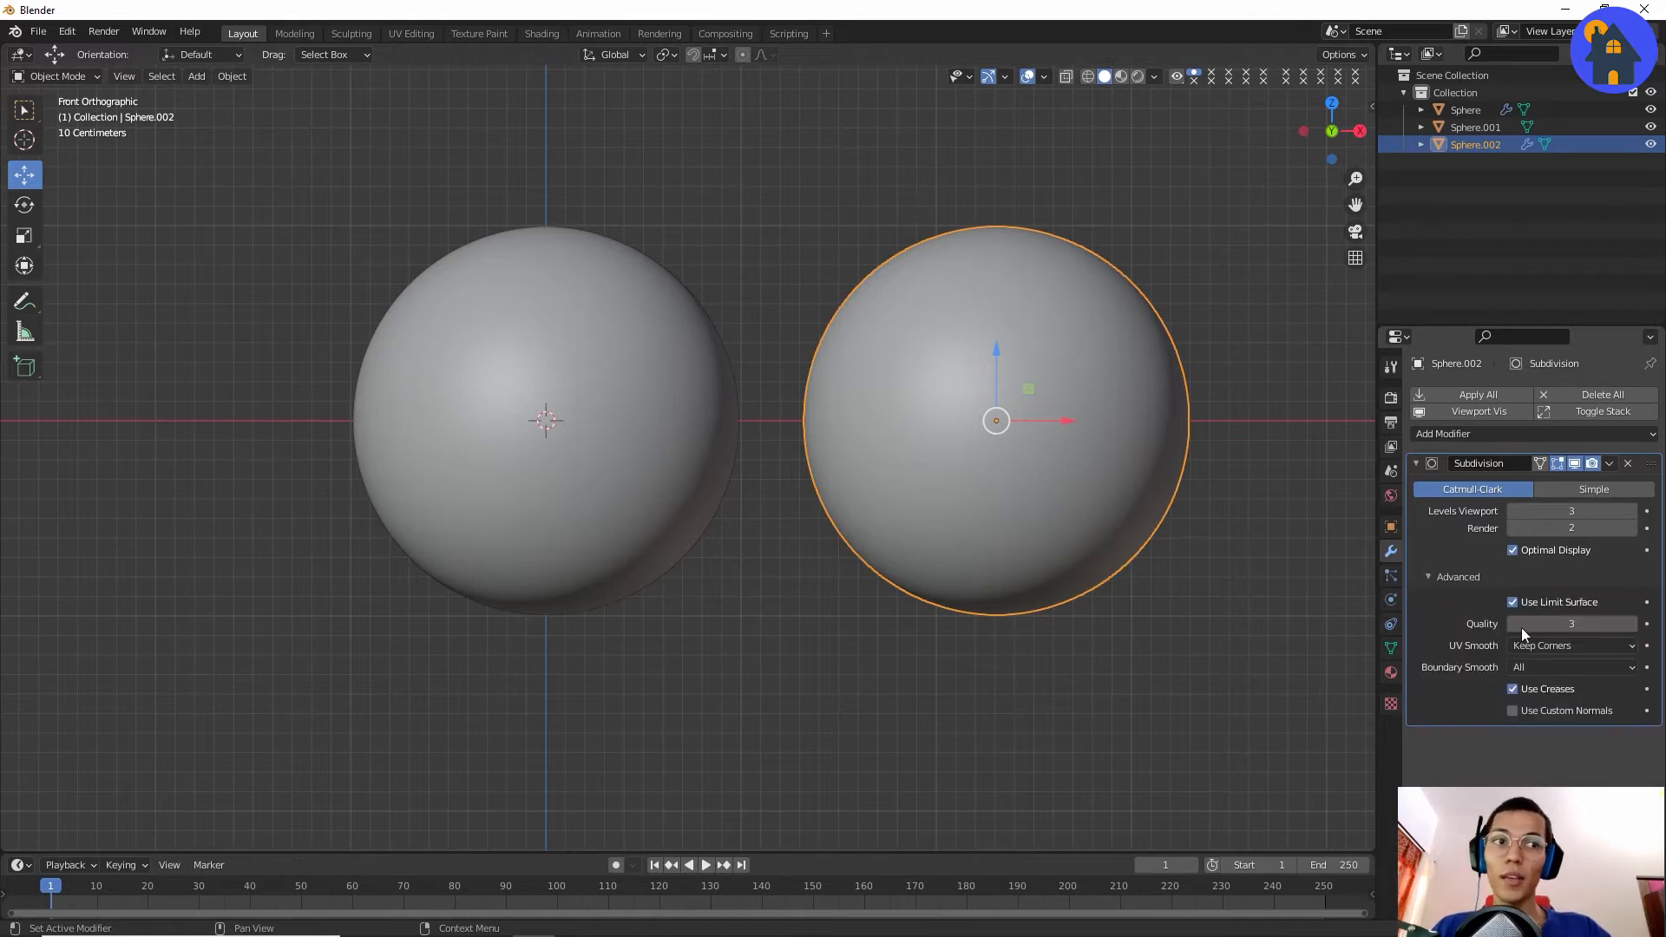
left_click(565, 424)
left_click(1471, 760)
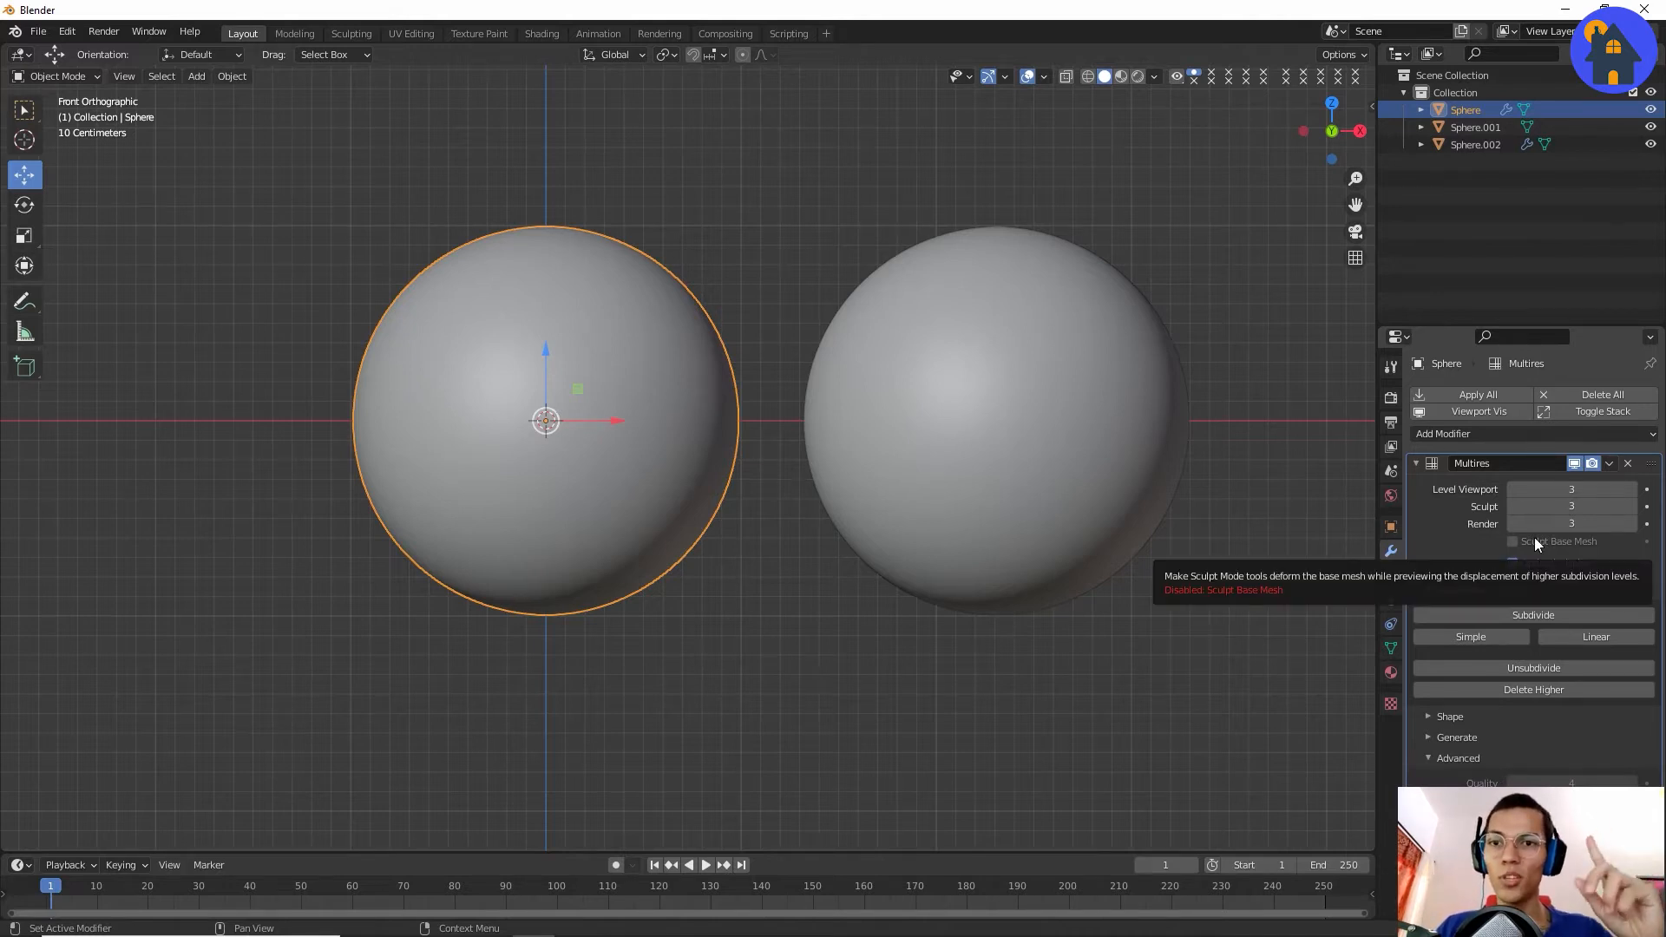
Remove the Subdivision modifier from the right sphere and delete that sphere.
left_click(1089, 433)
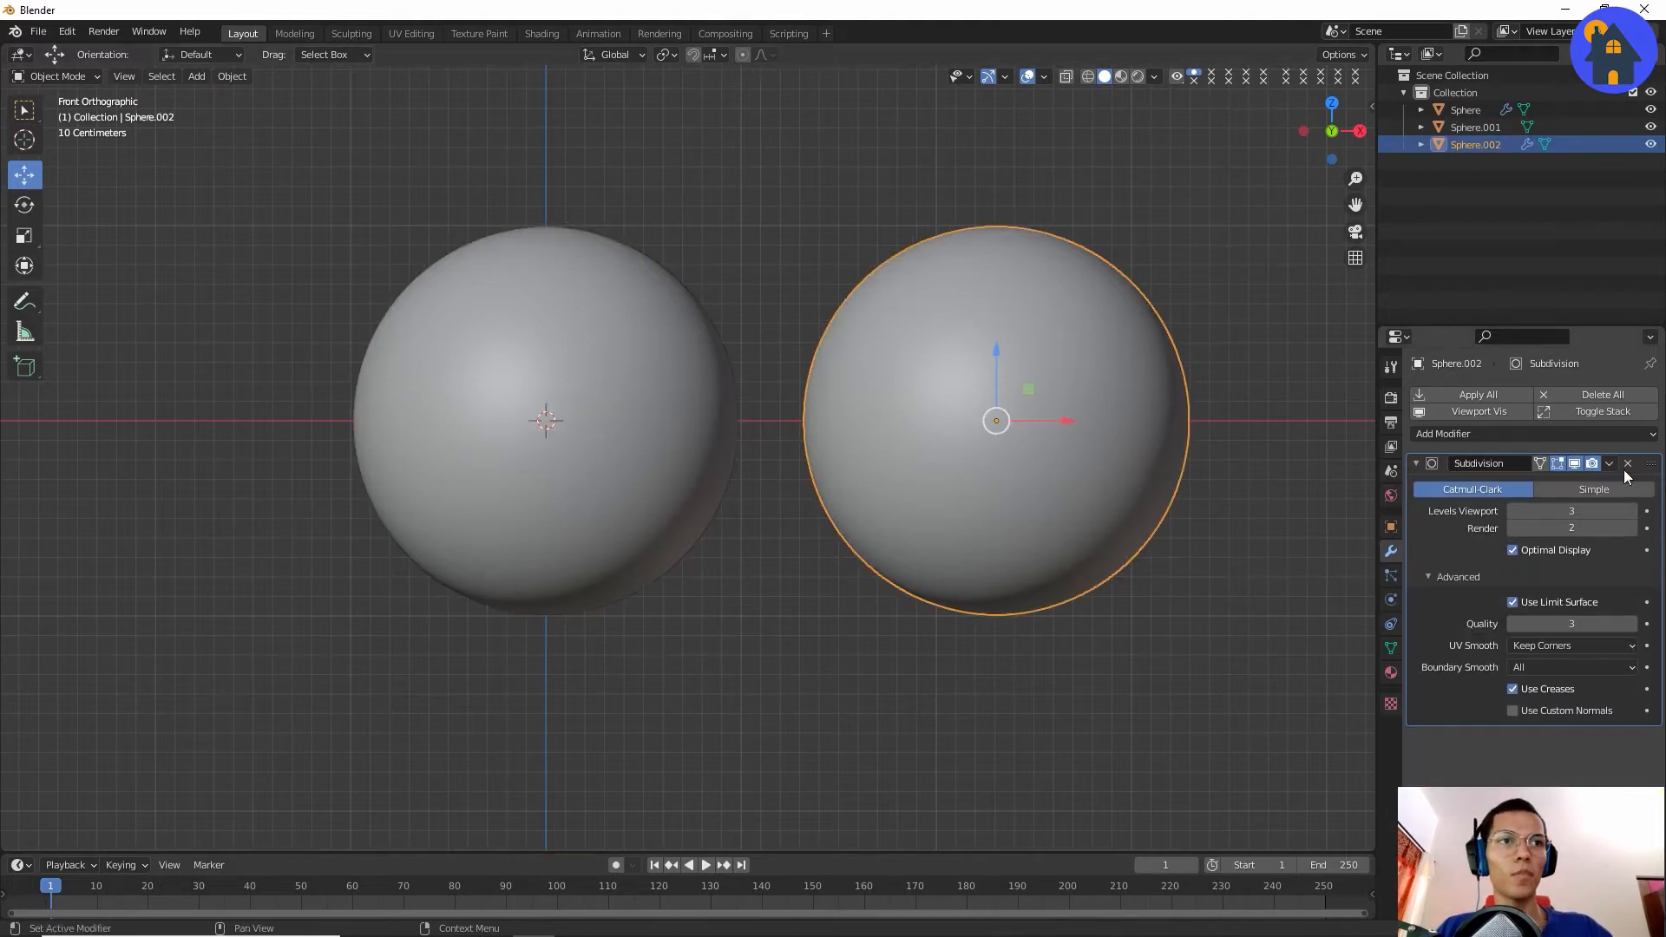
left_click(1628, 463)
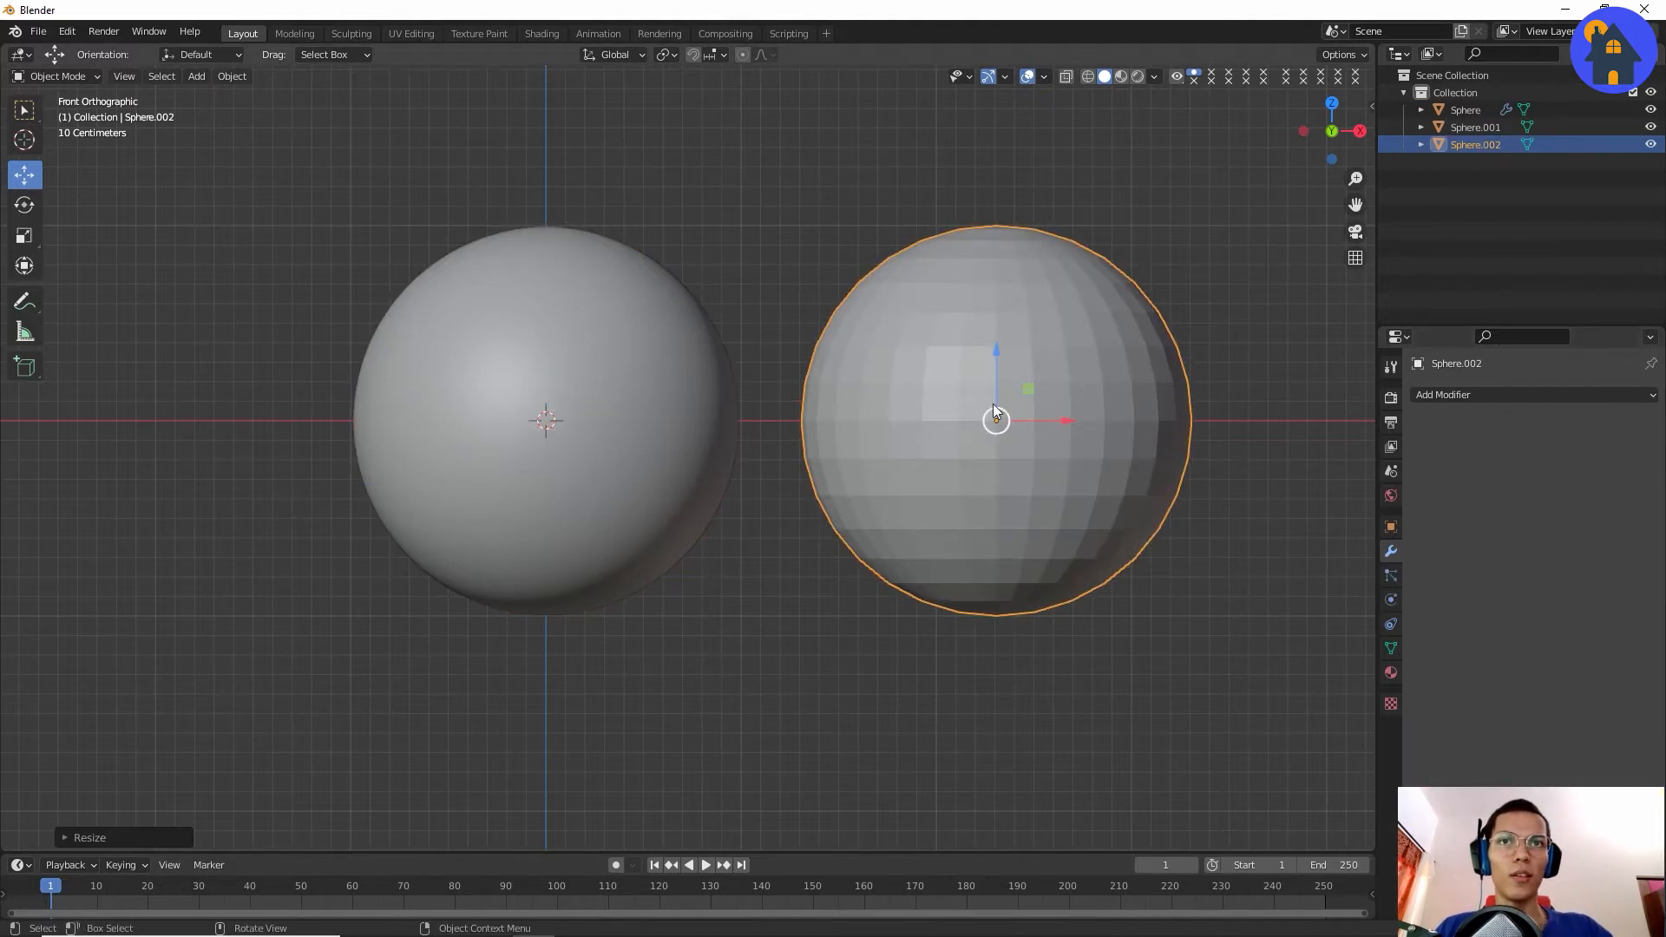
key("x")
left_click(1163, 351)
Frame the remaining Multires sphere and turn on the wireframe overlay.
left_click(595, 361)
key("KP_Decimal")
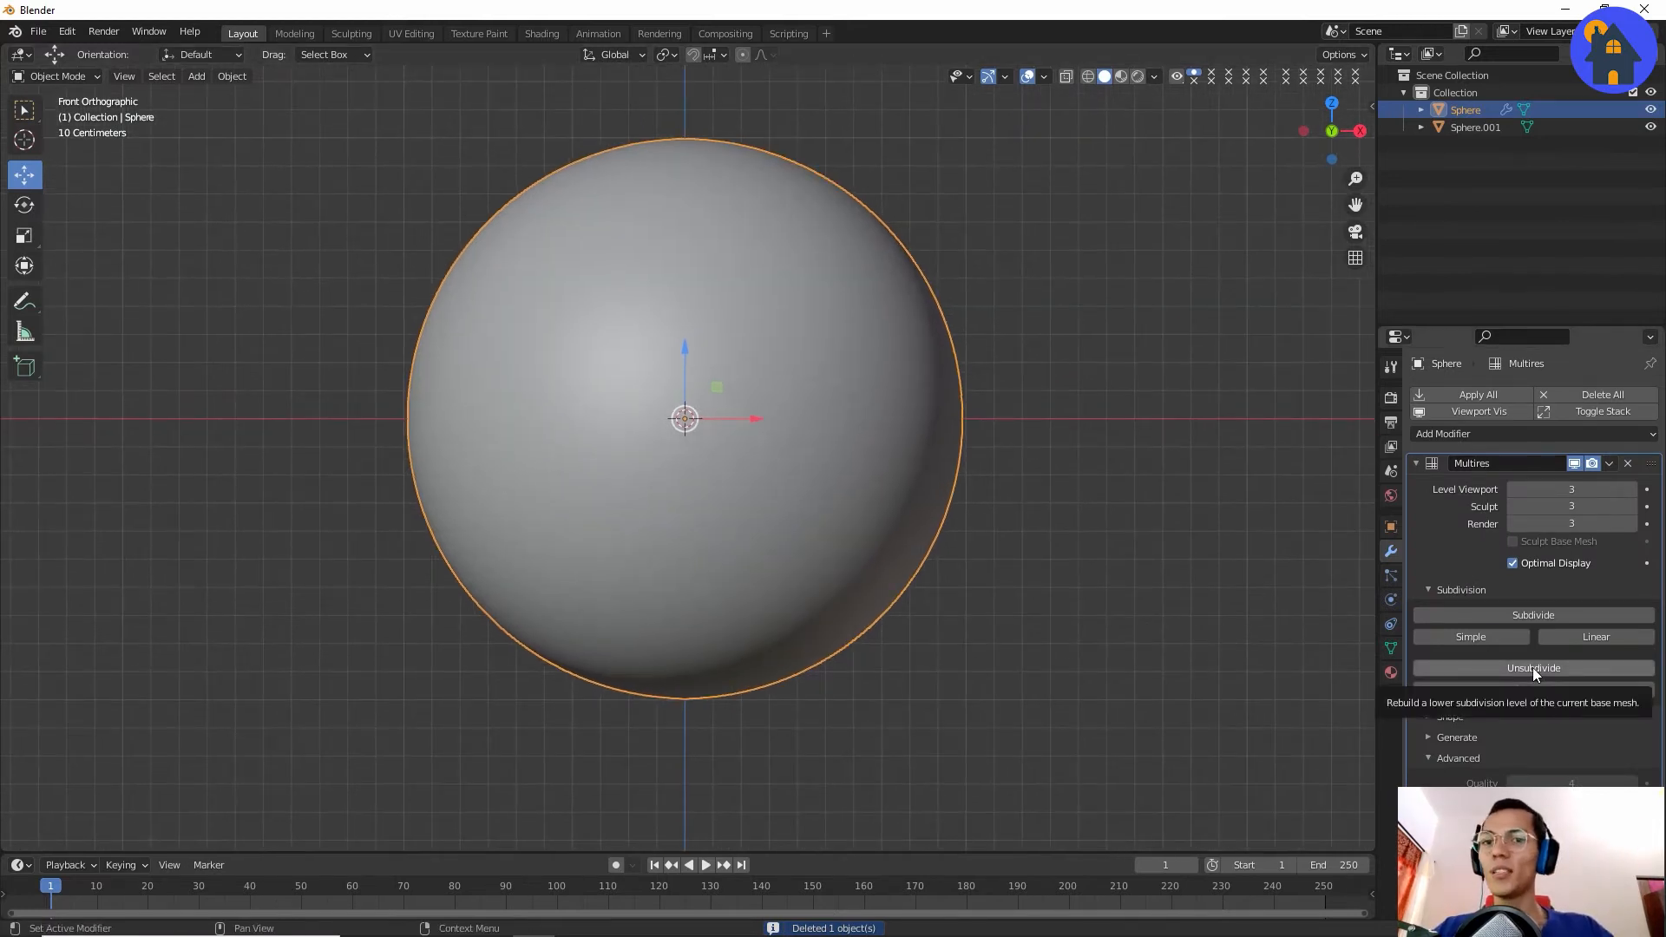
scroll(1003, 472, "down", 1)
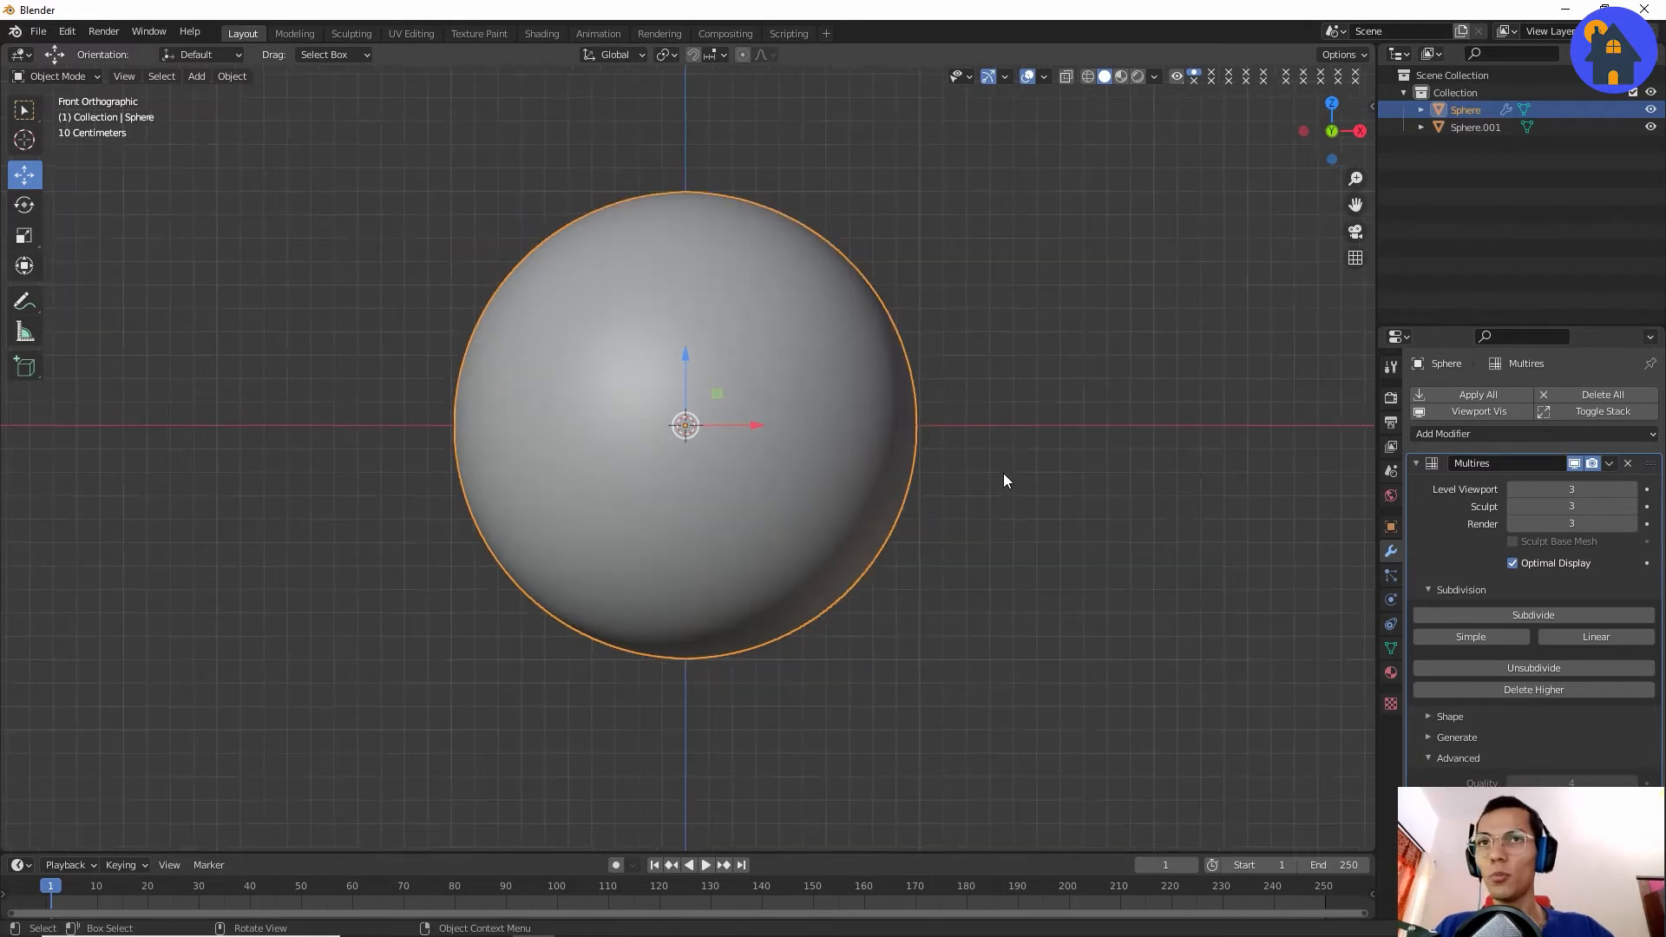
scroll(1002, 564, "up", 1)
middle_click_drag(1004, 472, 1010, 413, "shift")
scroll(962, 390, "down", 1)
key("q")
left_click(939, 406)
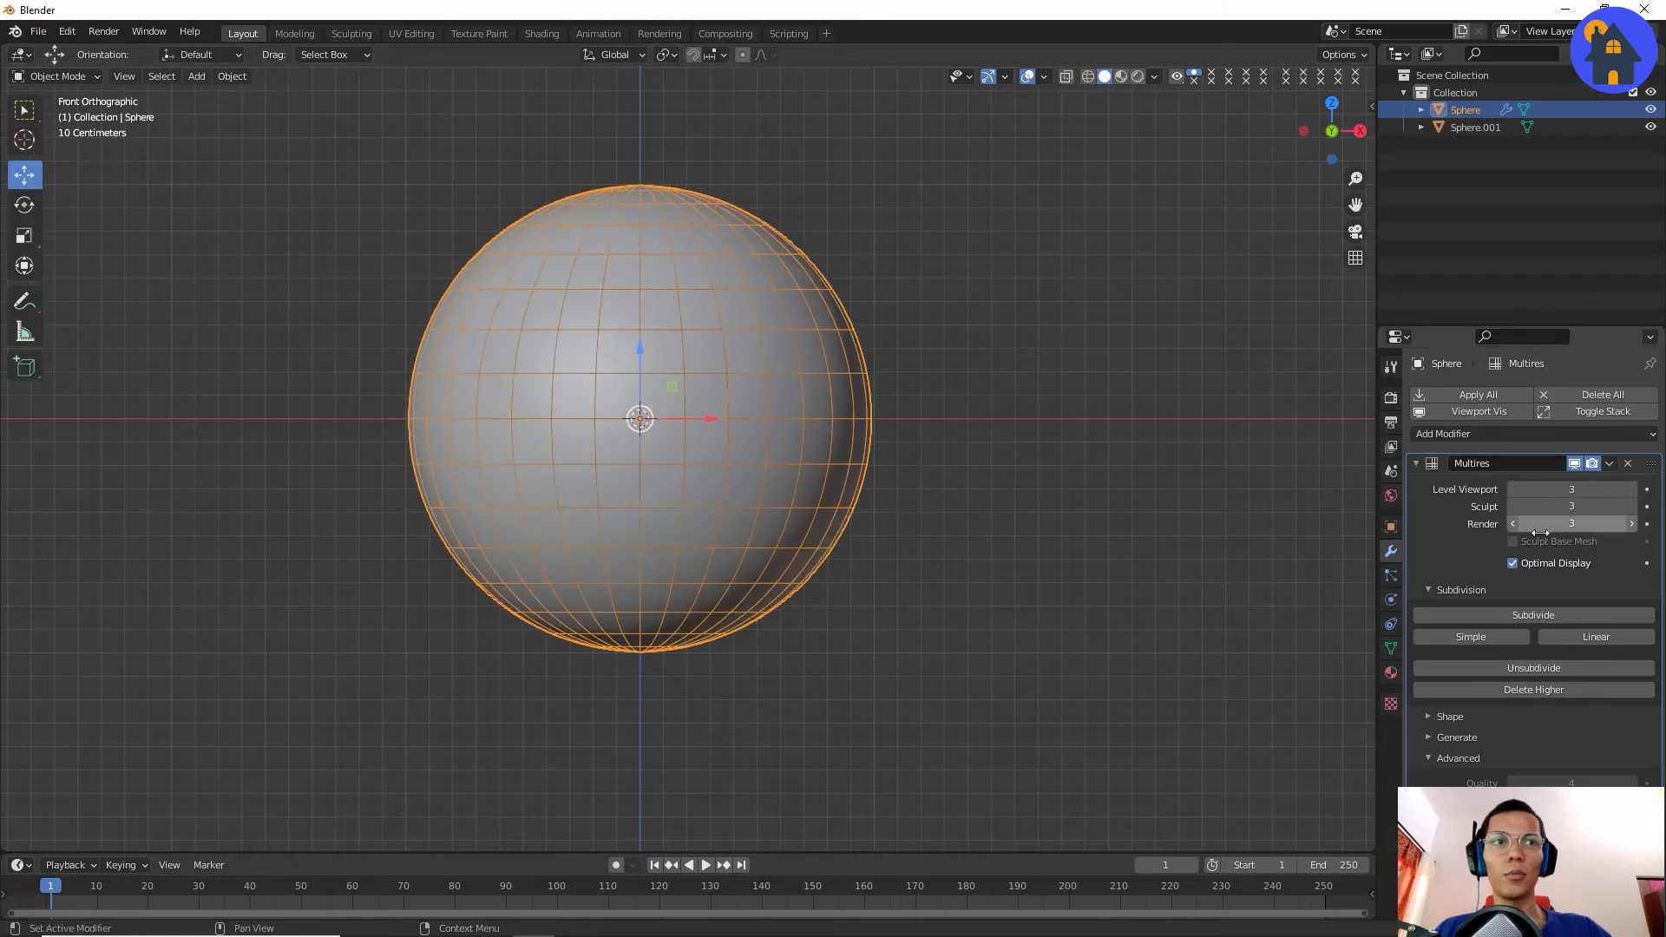
Turn Optimal Display off in the Multires modifier to inspect the full wireframe, and turn it back on.
left_click(1513, 563)
left_click(1336, 525)
left_click(675, 413)
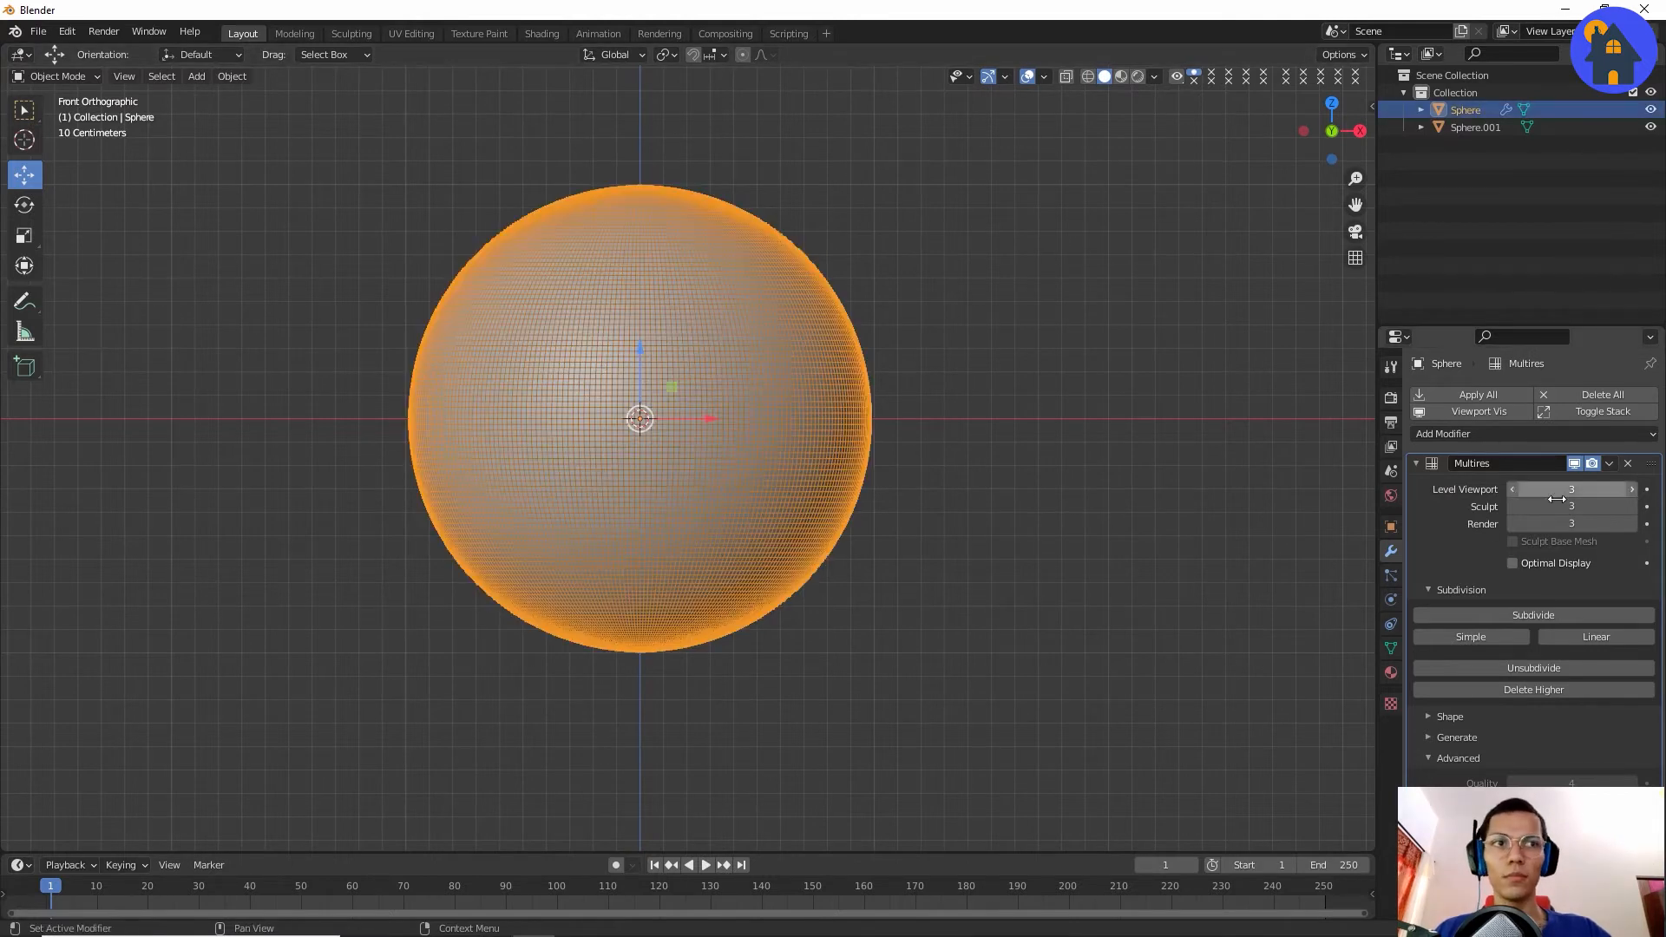
left_click(1512, 562)
Duplicate the sphere along the X axis, place the copy beside the original, and clear the selection.
scroll(736, 399, "down", 2)
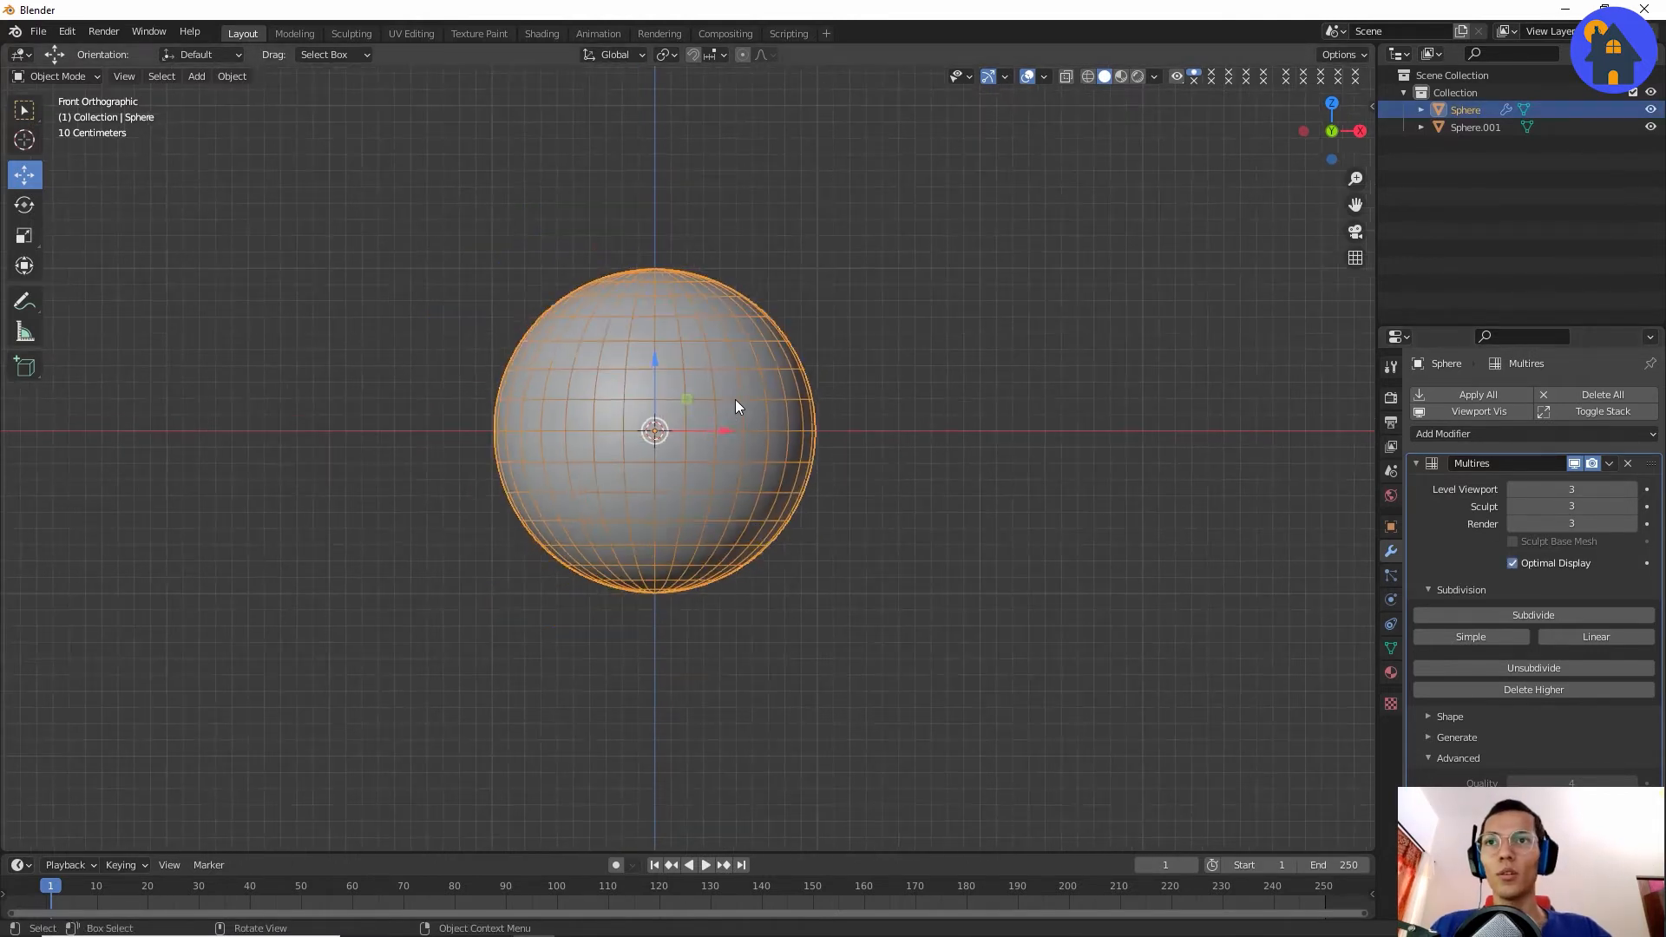
key("shift+d")
key("x")
left_click(1117, 421)
key("alt+a")
middle_click_drag(1113, 414, 921, 432, "shift")
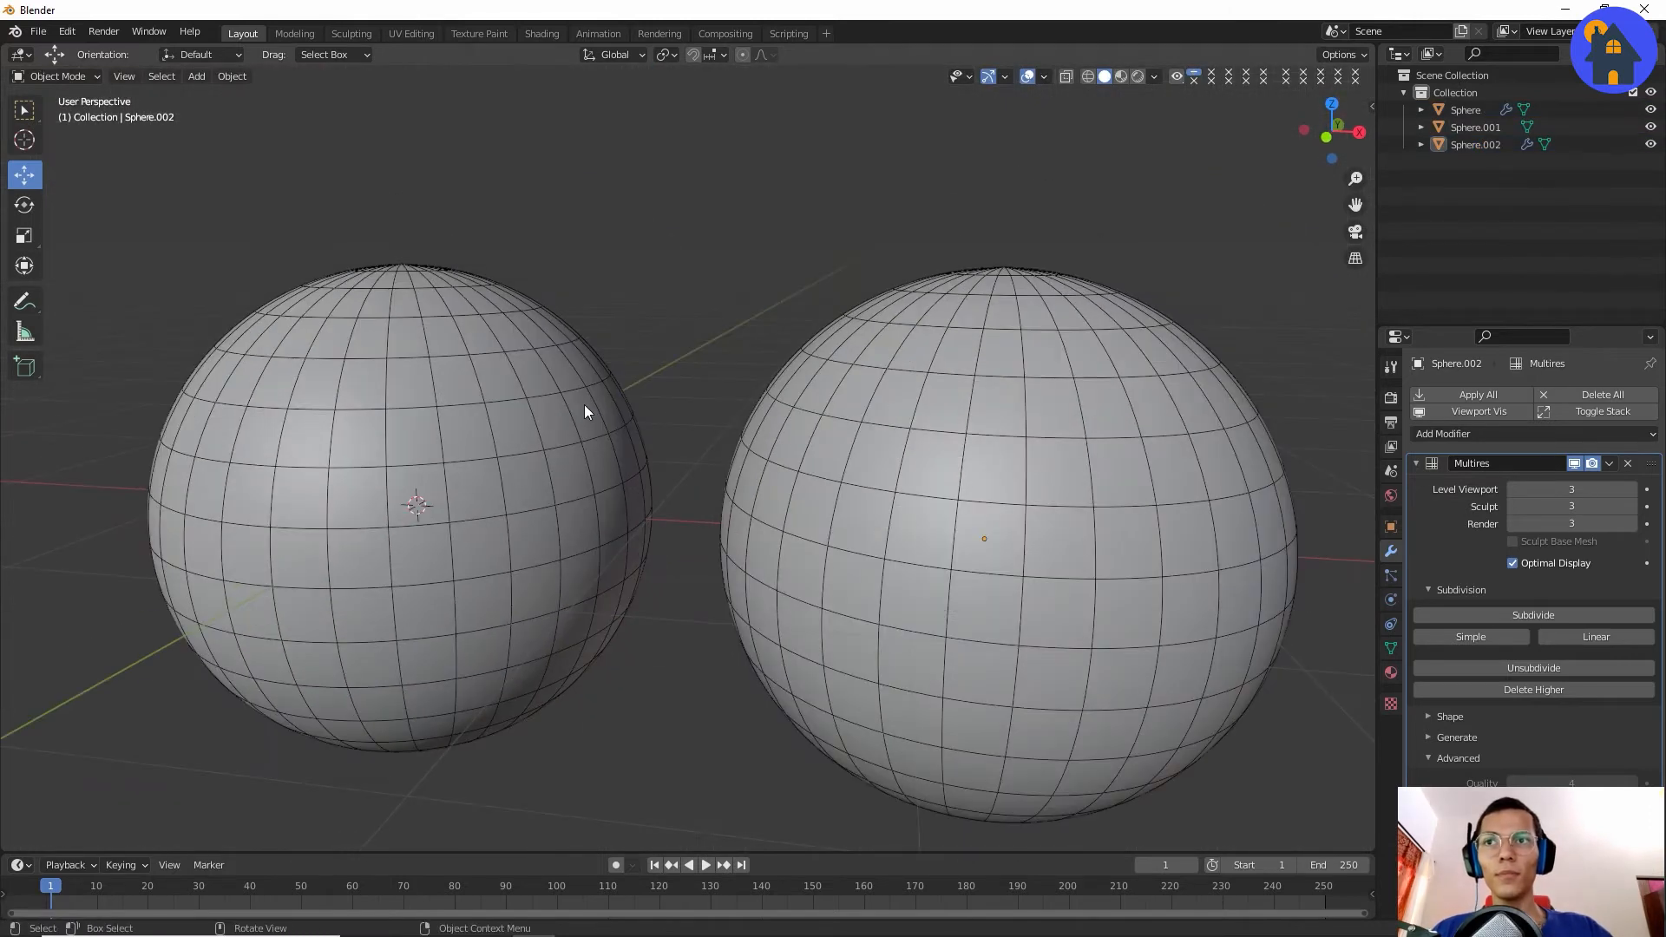
Apply all modifiers on the left sphere and on its copy.
left_click(595, 403)
key("KP_Decimal")
scroll(602, 402, "down", 4)
middle_click_drag(847, 339, 875, 364)
scroll(780, 390, "up", 2)
middle_click_drag(868, 391, 753, 406, "shift")
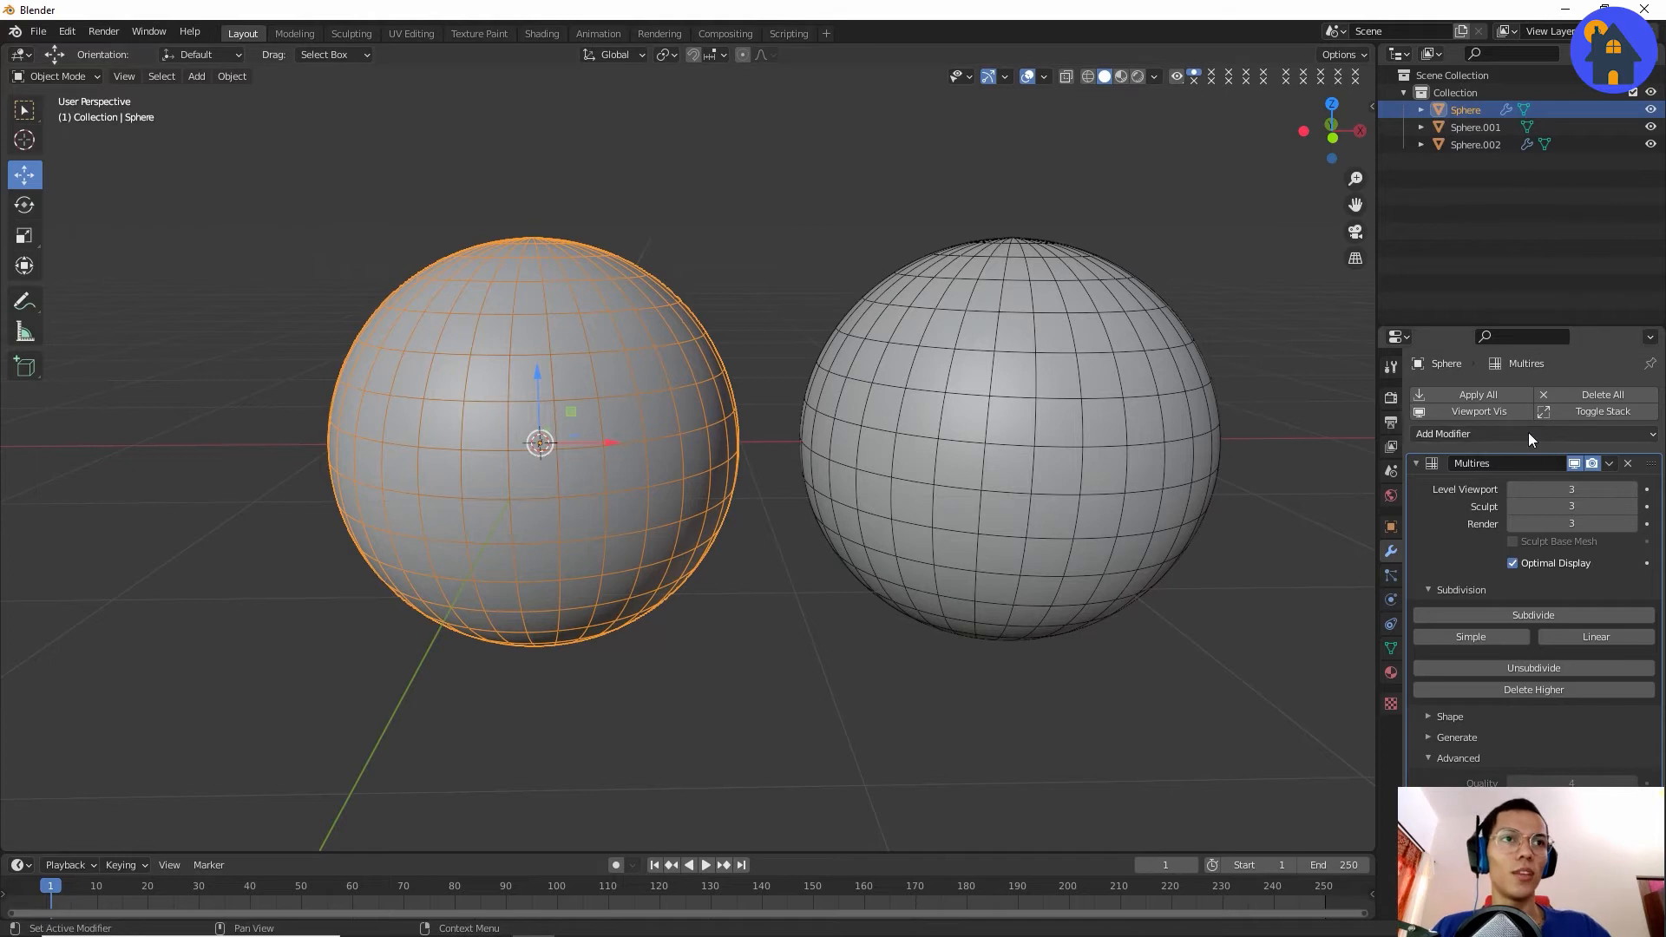
left_click(1492, 392)
left_click(1207, 427)
left_click(1500, 392)
key("alt+a")
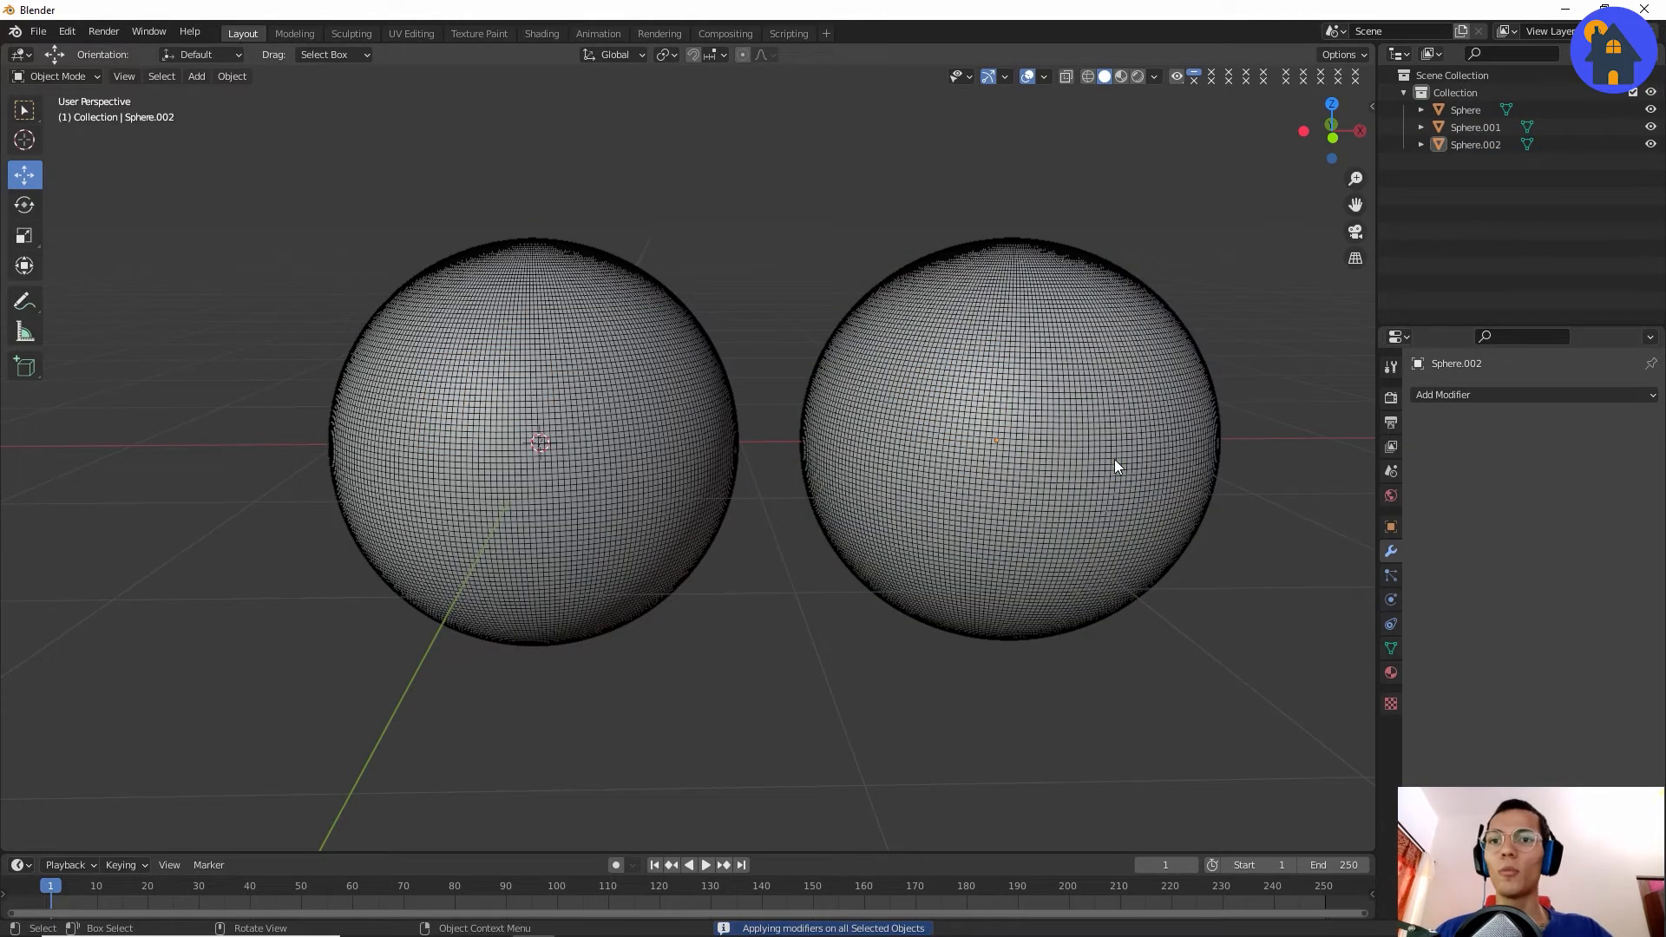
Hide the wireframe overlay to compare the two spheres' surfaces, and show it again.
key("q")
left_click(1114, 460)
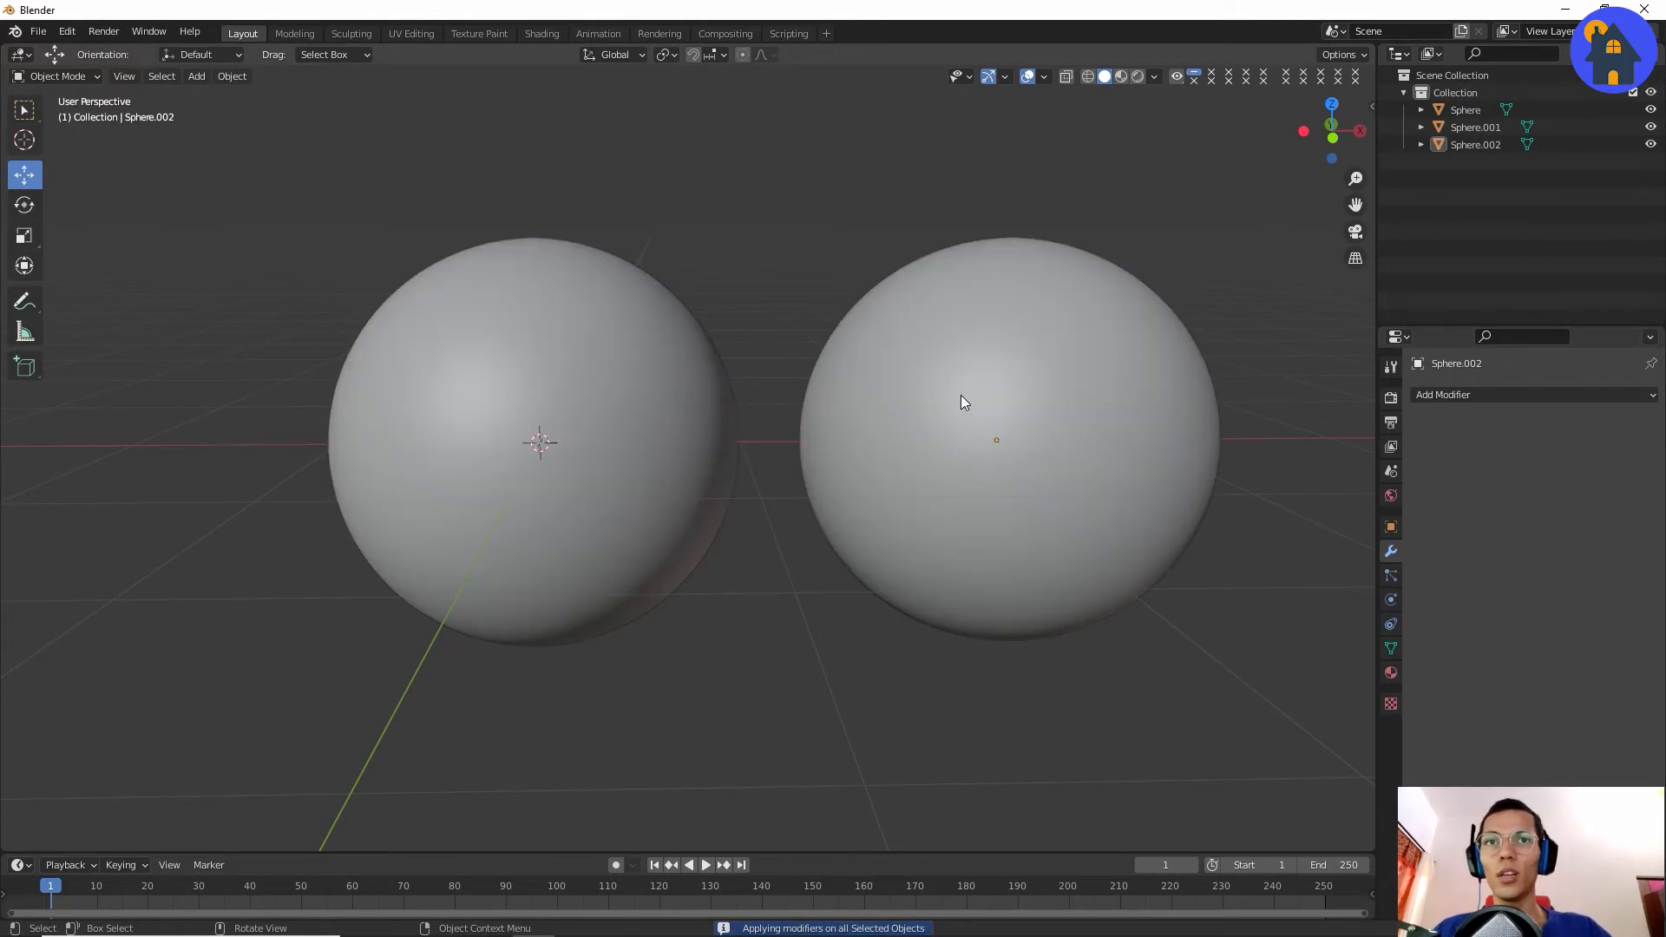
left_click(960, 394)
key("q")
left_click(1001, 403)
left_click(729, 441)
key("alt+a")
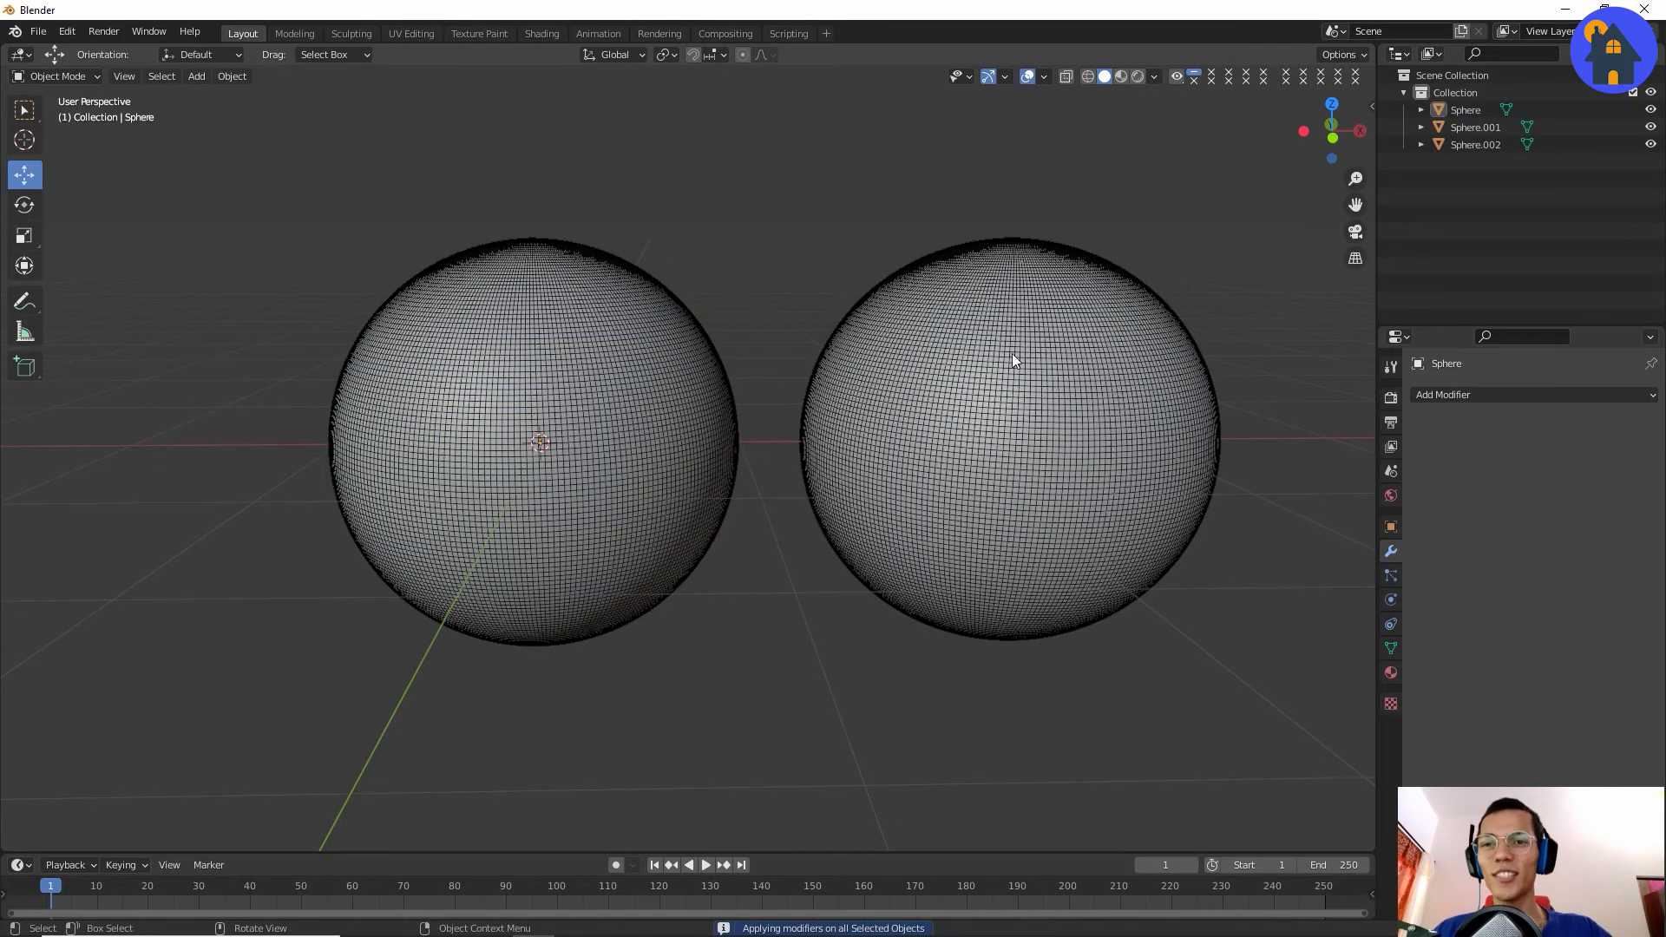
Add a Decimate modifier in Collapse mode to the right sphere and lower its ratio to about 0.17.
middle_click_drag(1014, 360, 1056, 390)
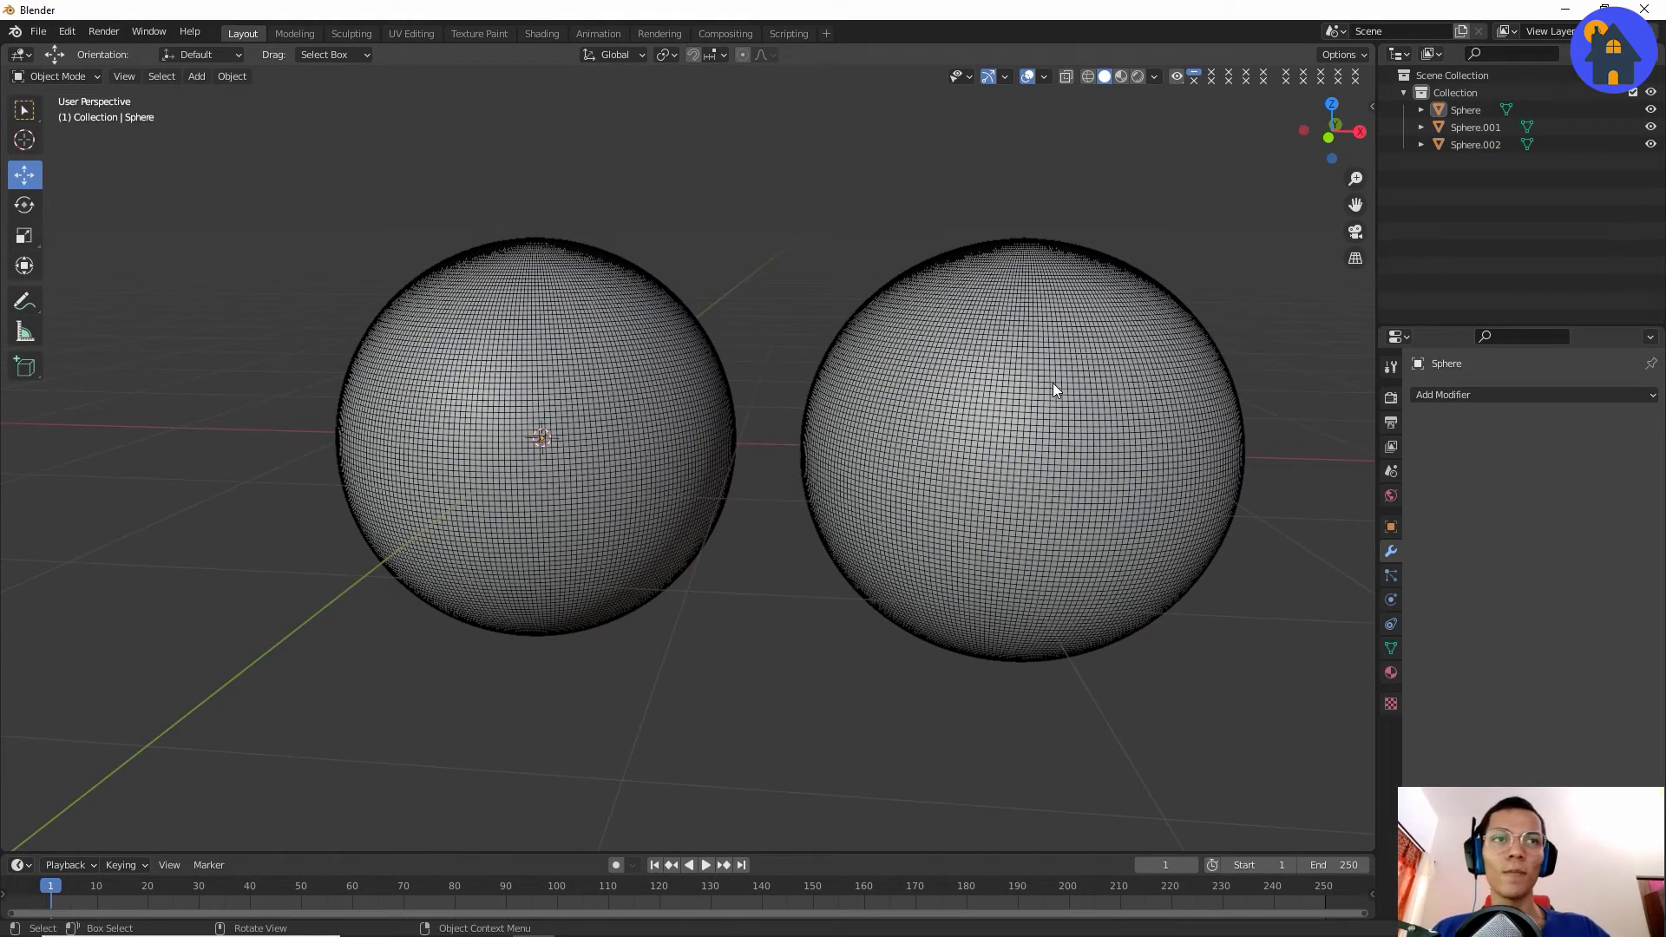
left_click(1054, 383)
left_click(1447, 397)
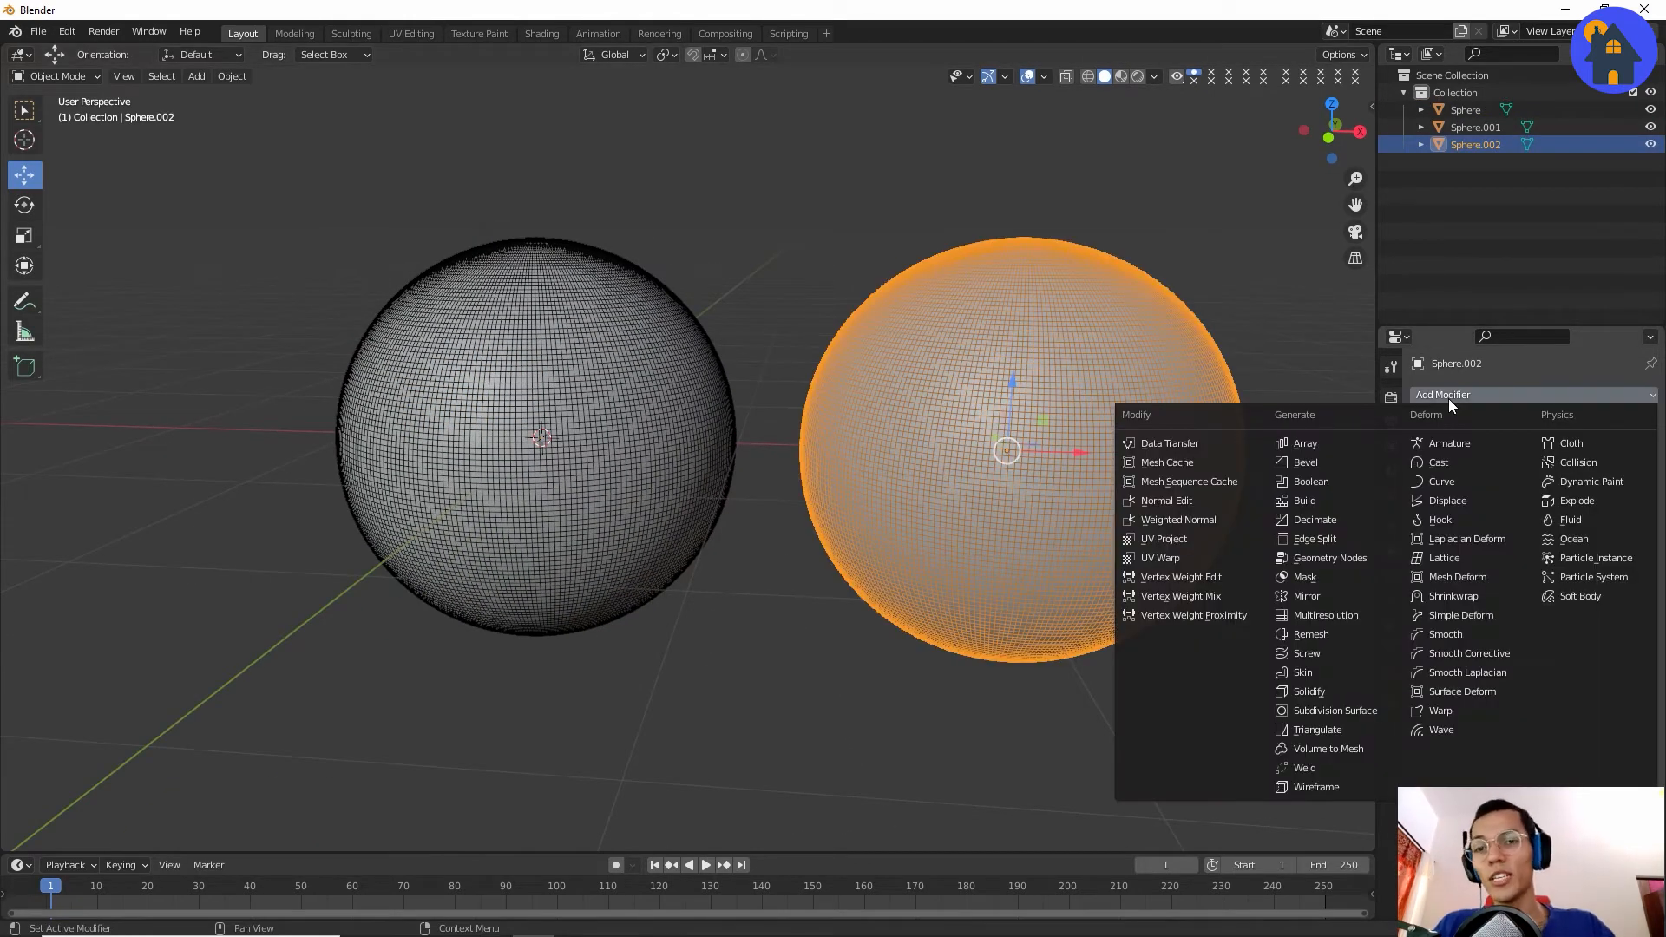
left_click(1347, 520)
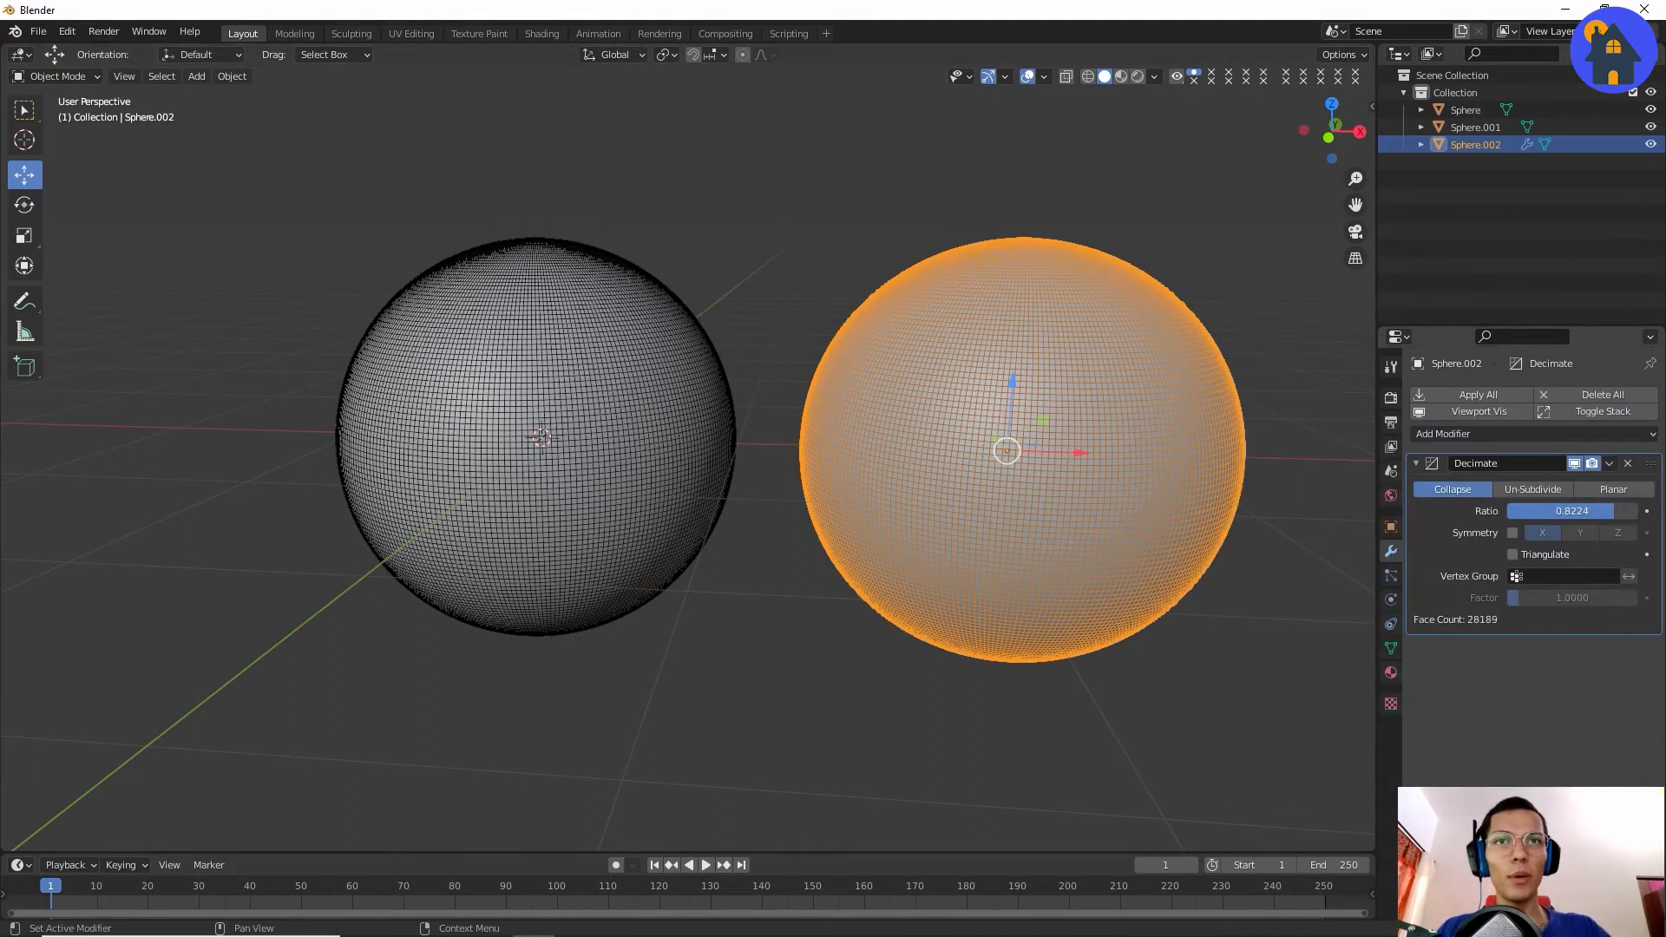
left_click_drag(1614, 512, 1530, 511)
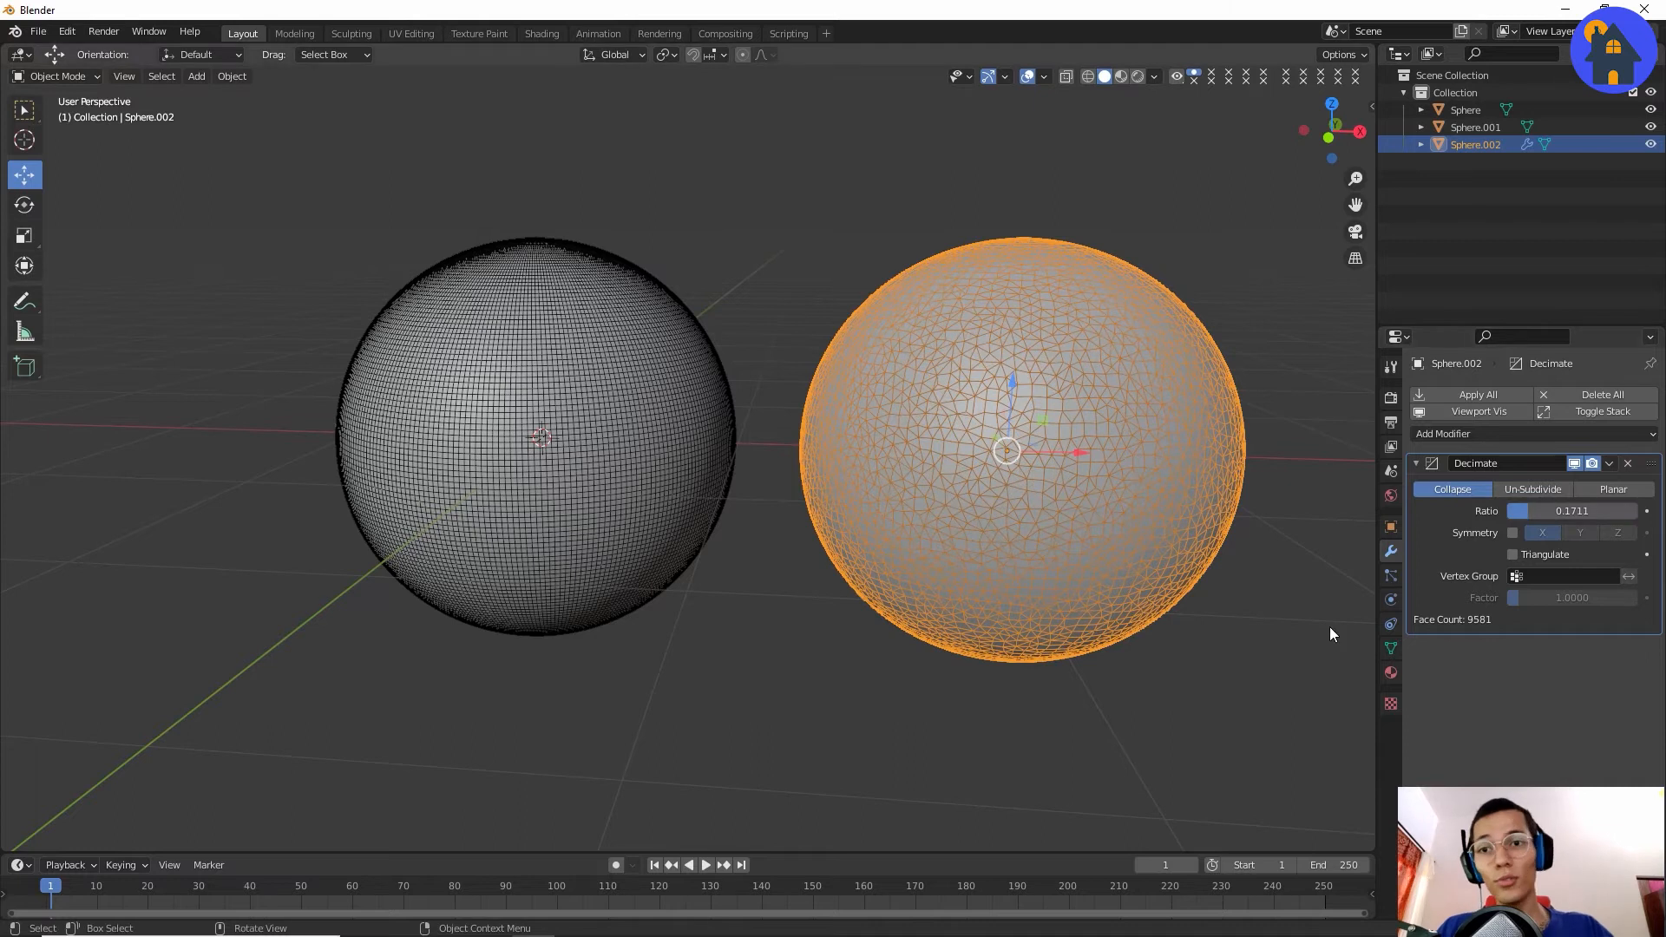
left_click(1330, 626)
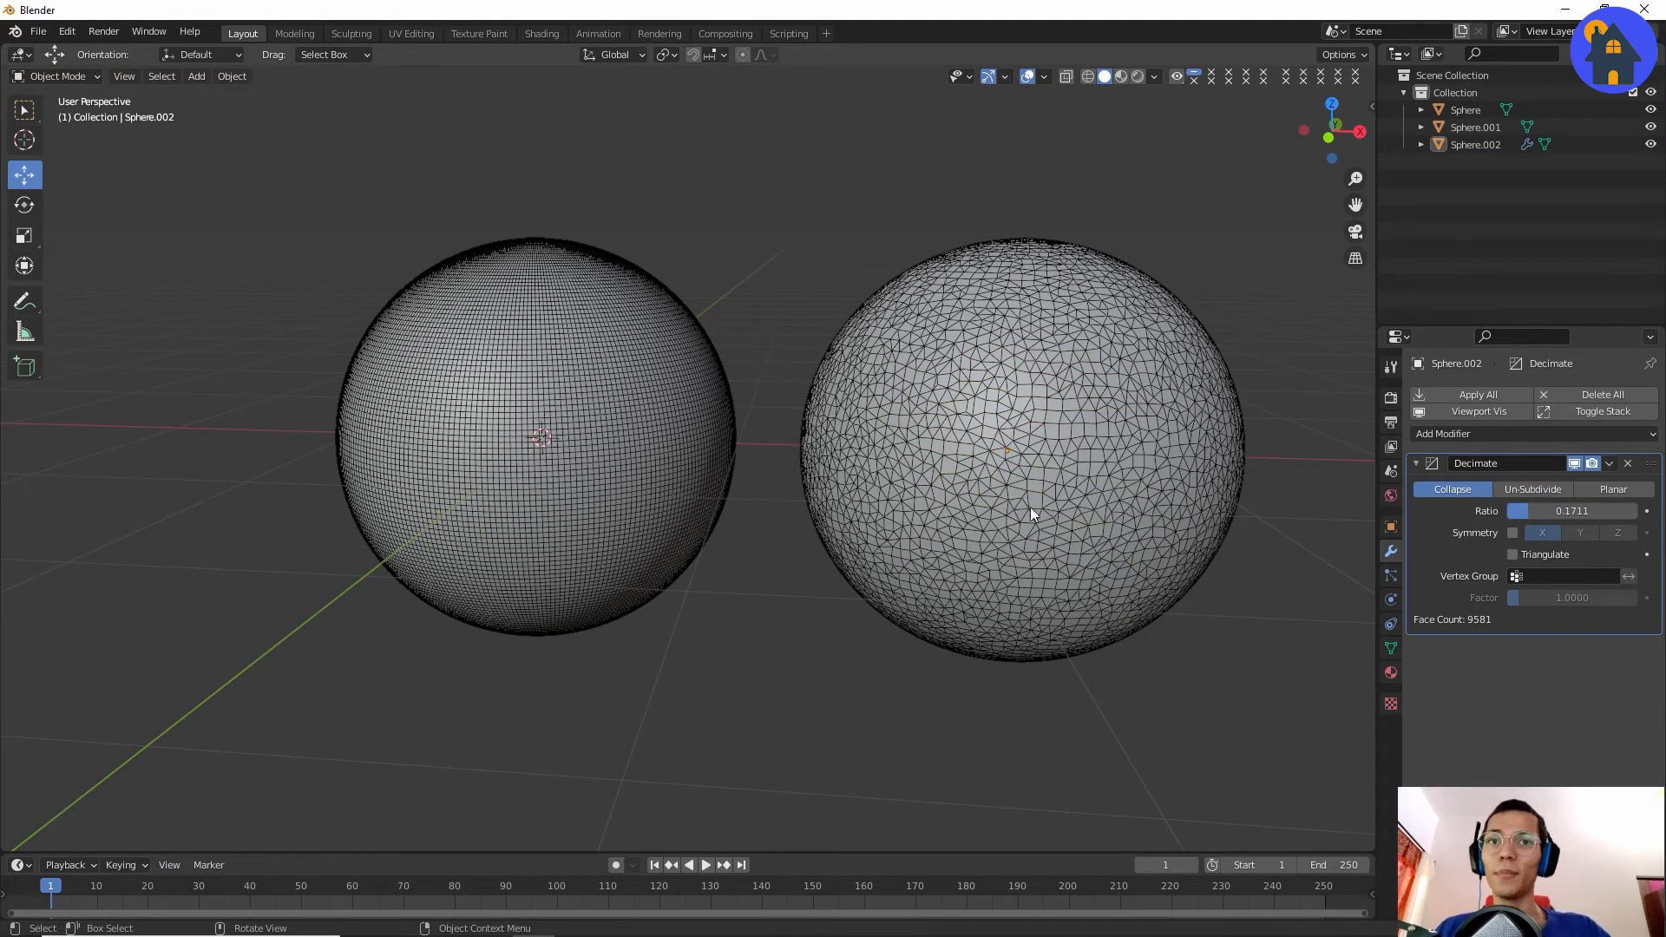
Add a Multiresolution modifier to the dense left sphere.
left_click(555, 446)
left_click(1493, 395)
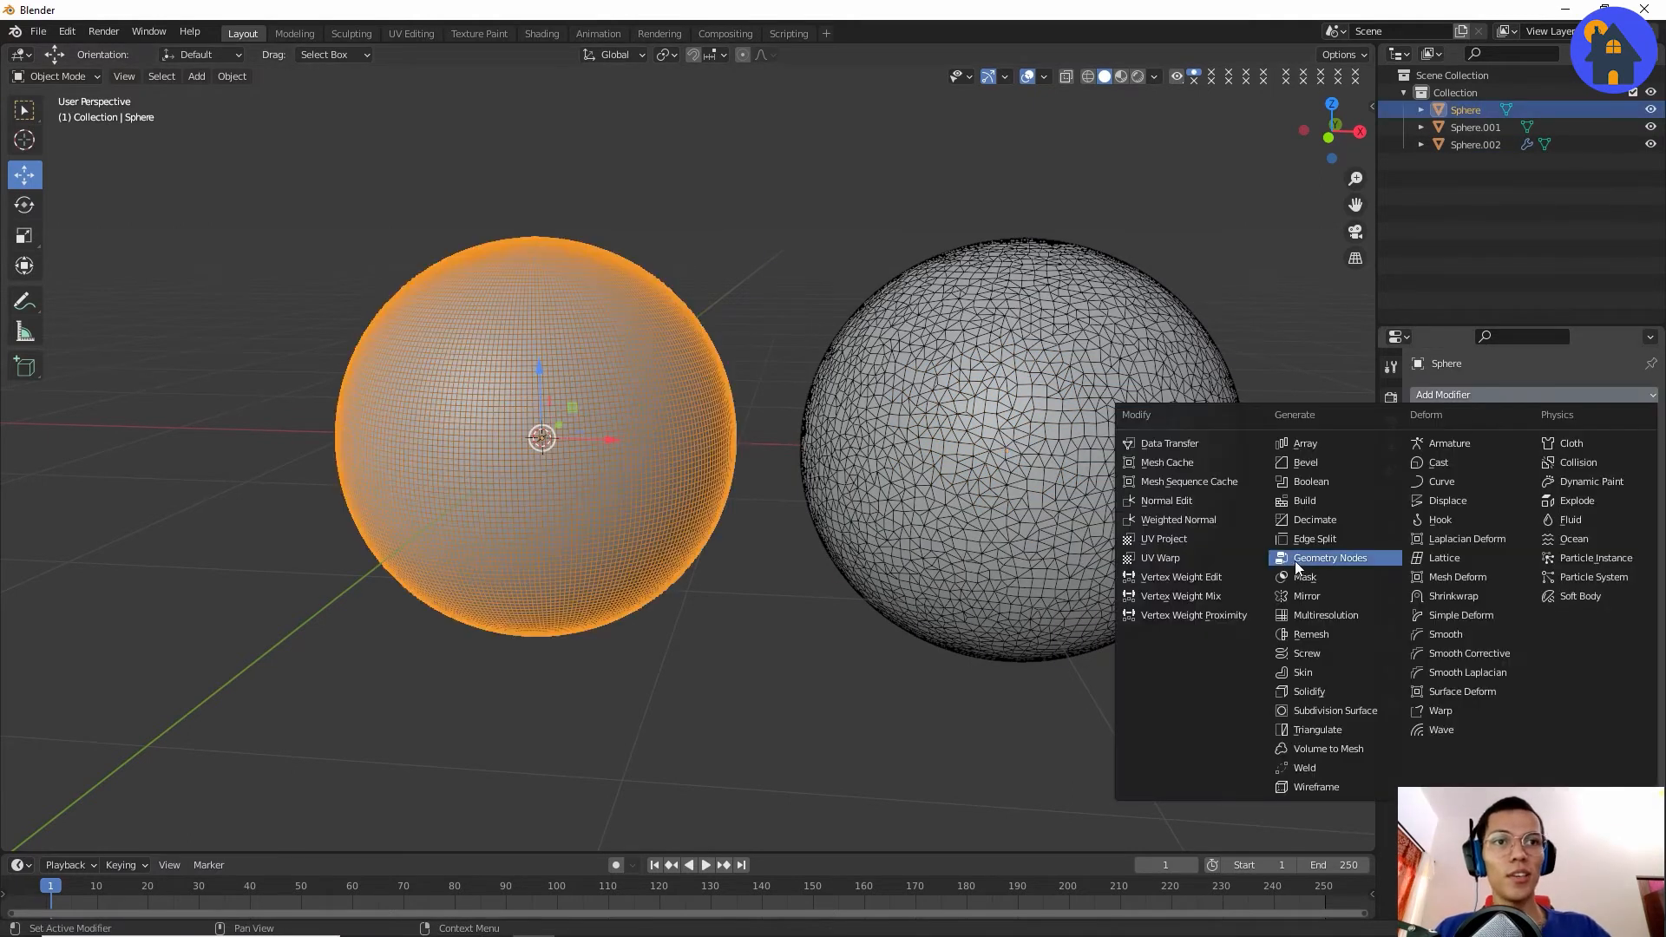
left_click(1334, 616)
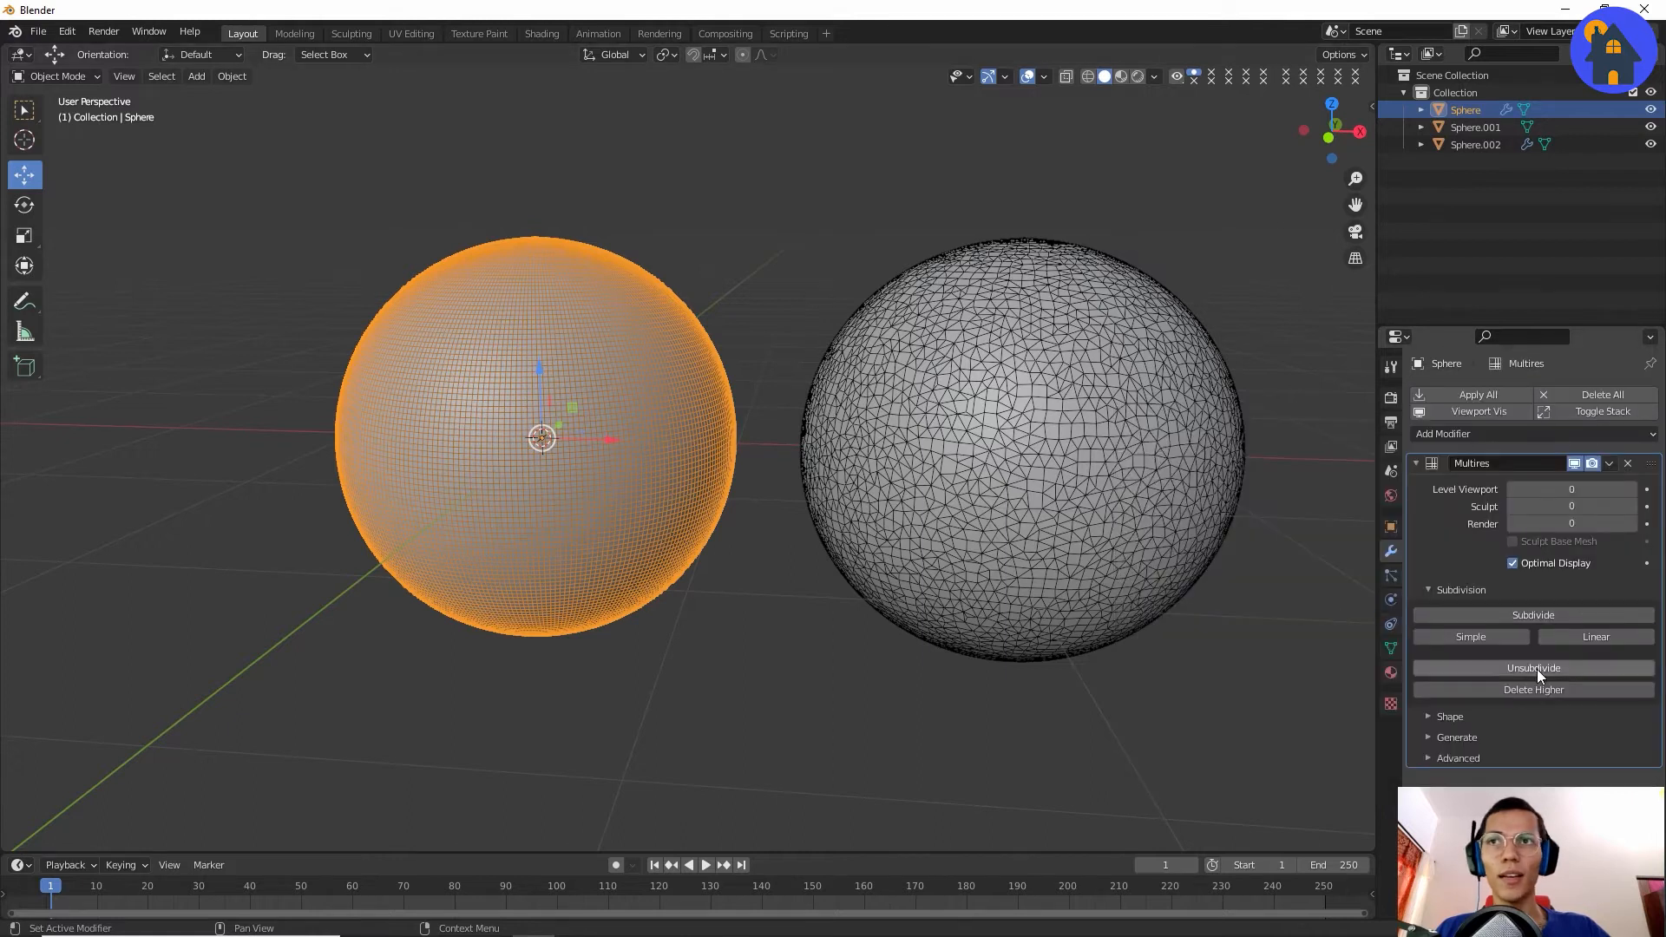
Unsubdivide the left sphere three times in its Multiresolution modifier.
left_click(1538, 670)
left_click(1538, 669)
left_click(1538, 669)
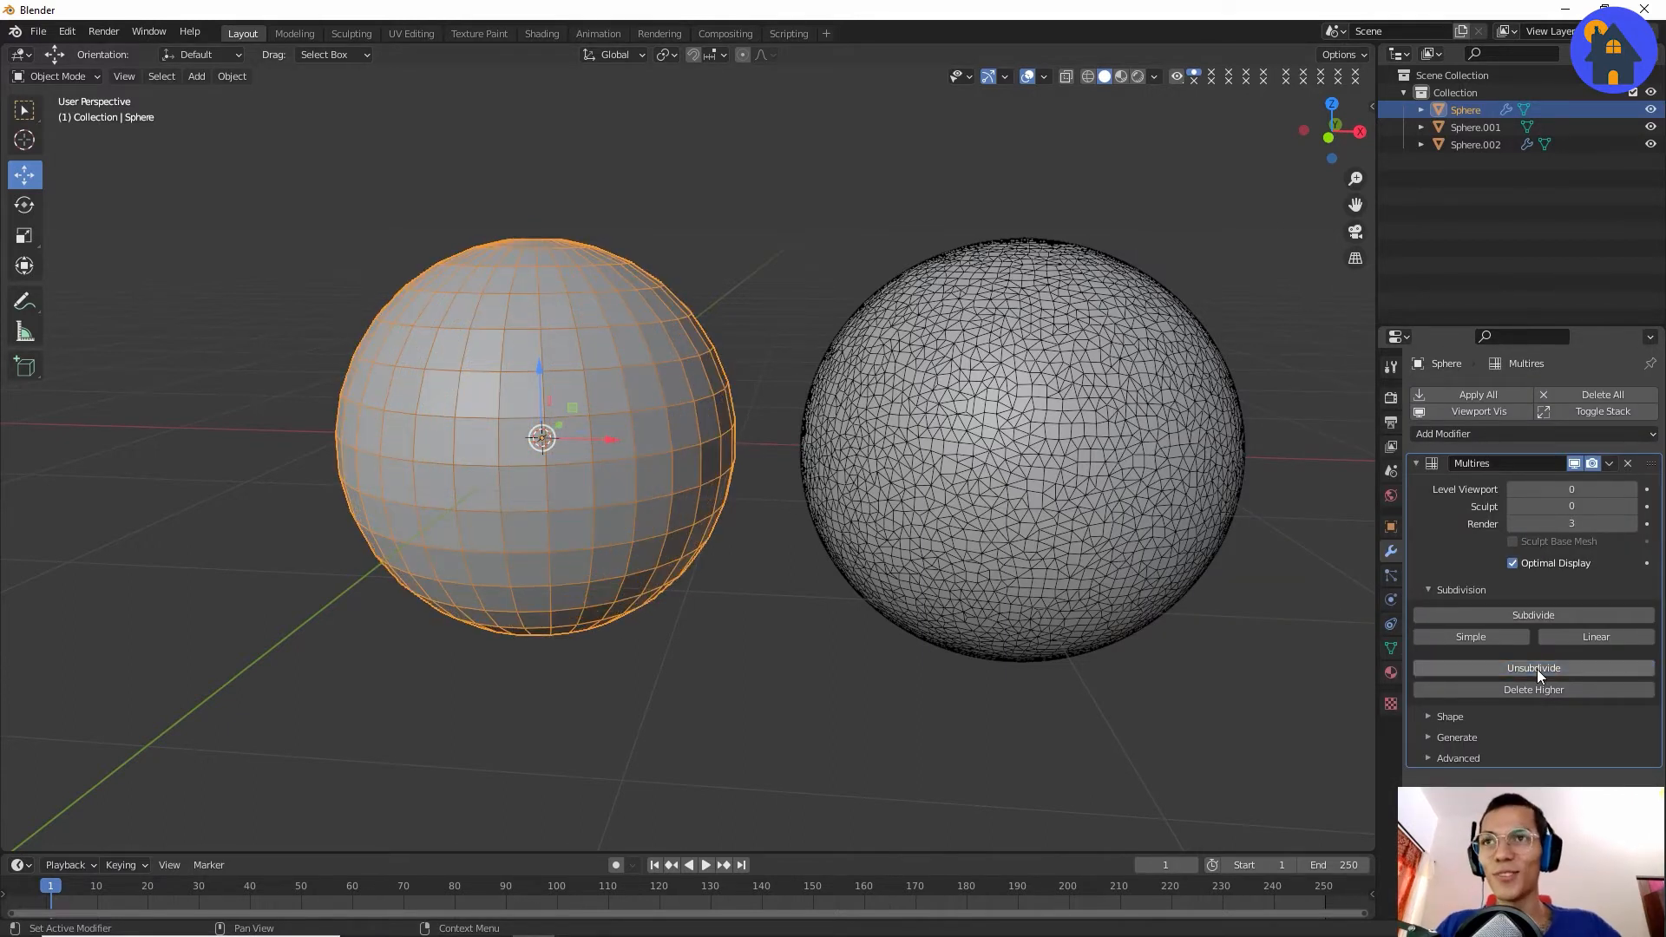
left_click(1276, 658)
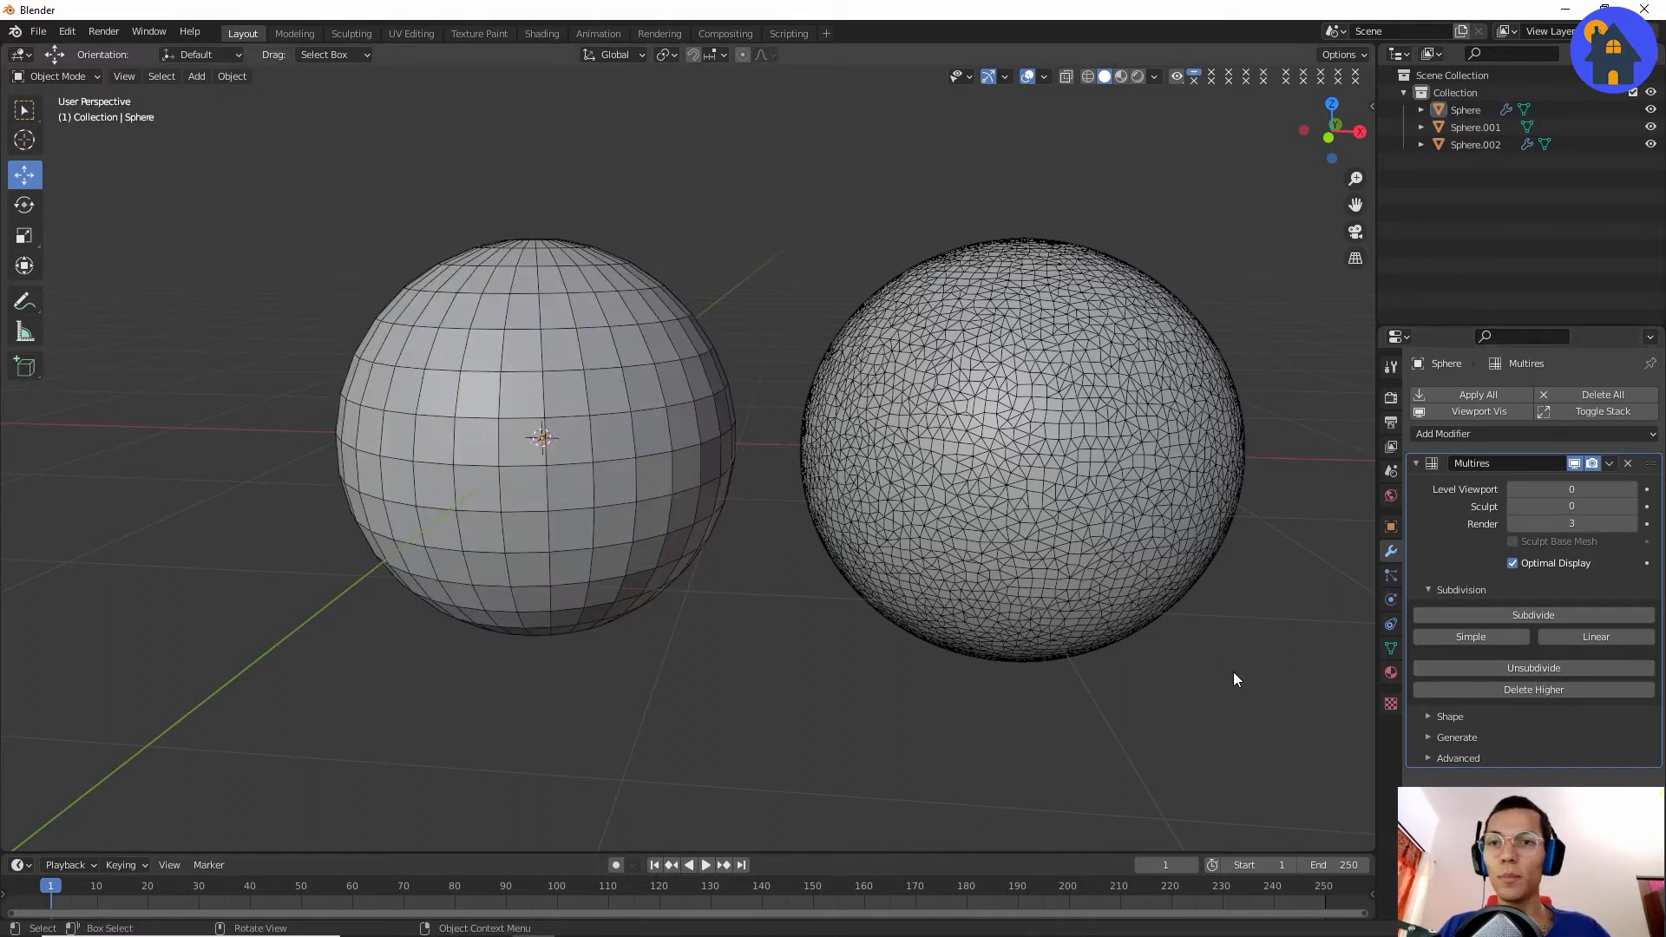
Compare the topology of the unsubdivided and decimated spheres in front view.
key("KP_3")
key("KP_1")
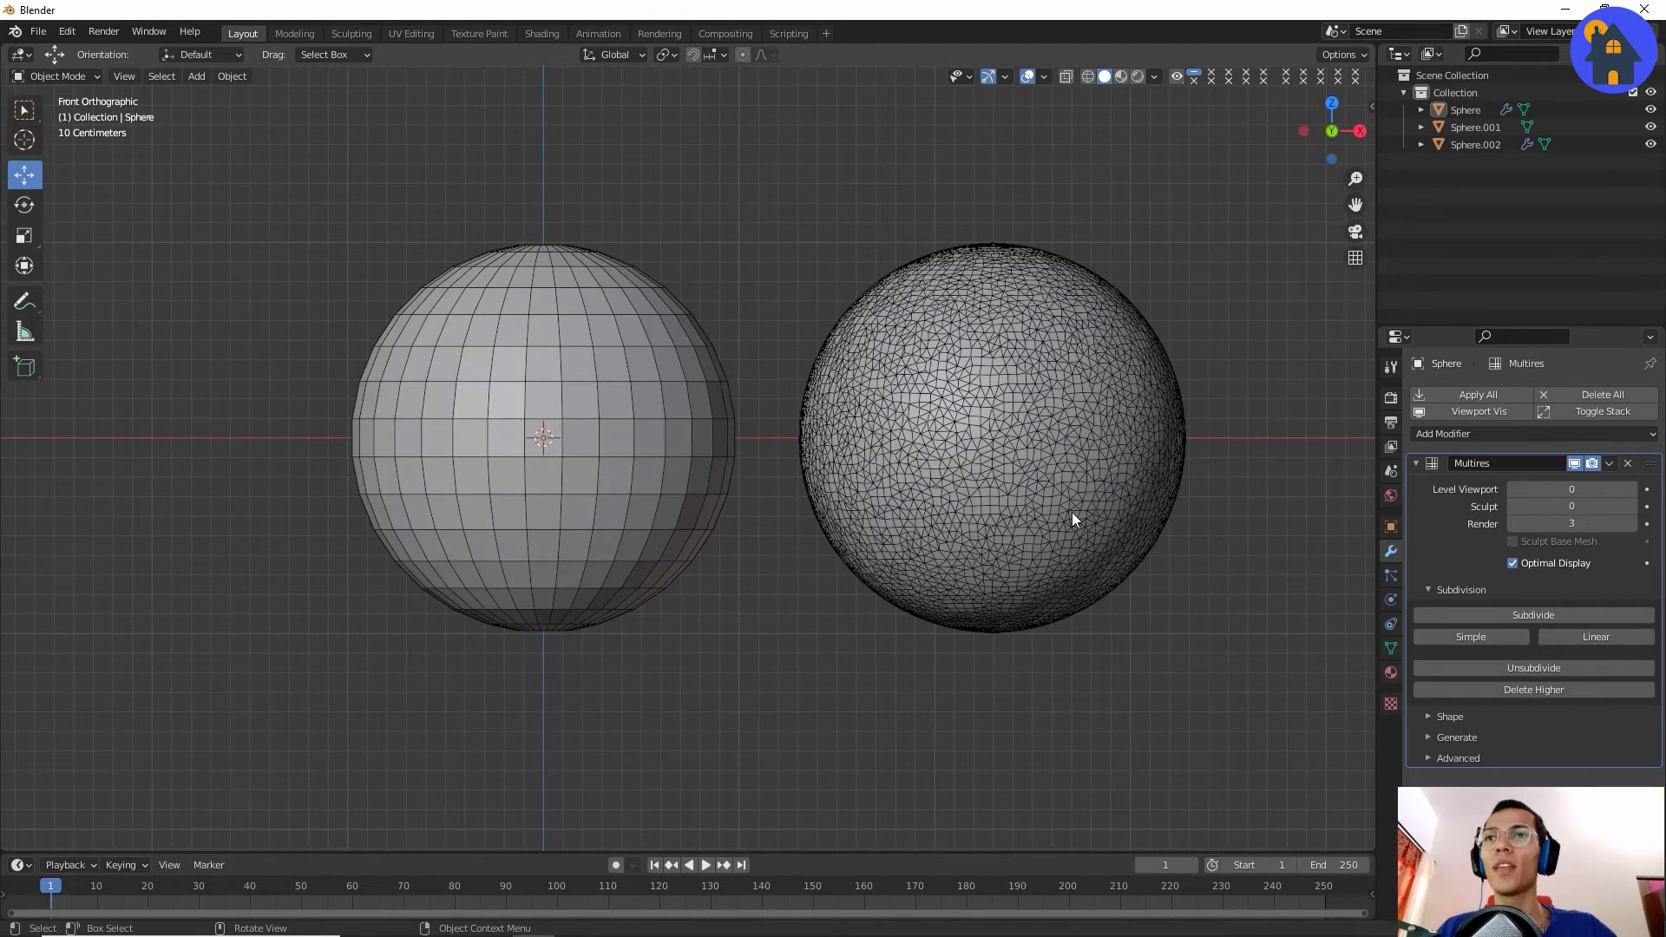
scroll(1071, 512, "up", 1)
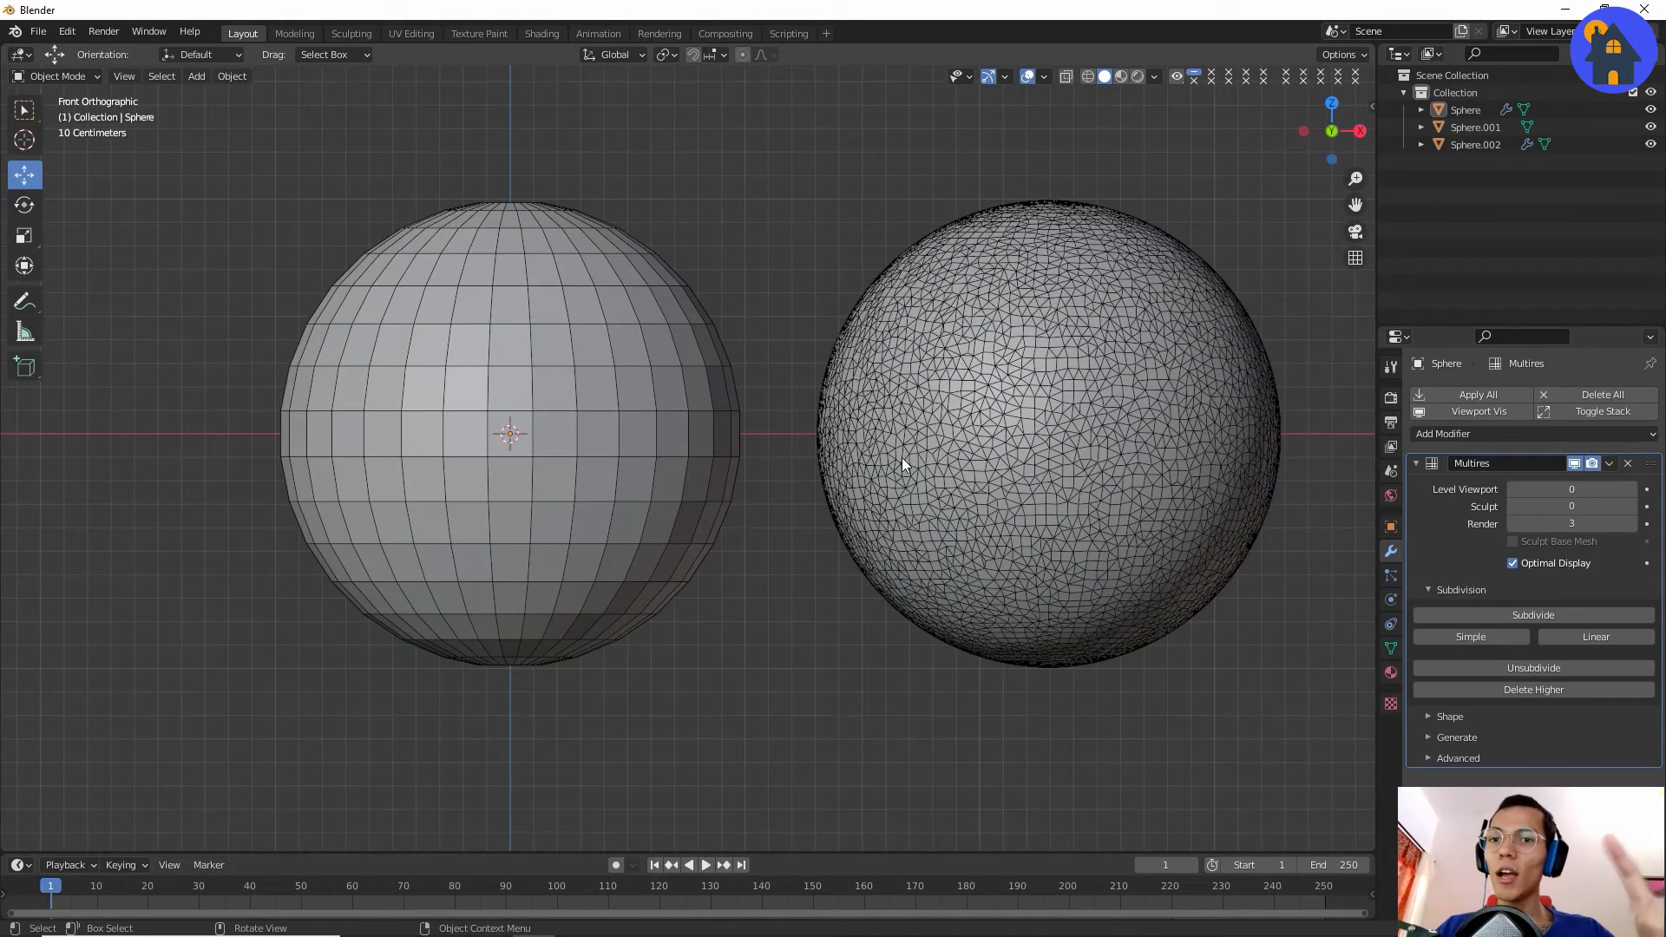
left_click(639, 328)
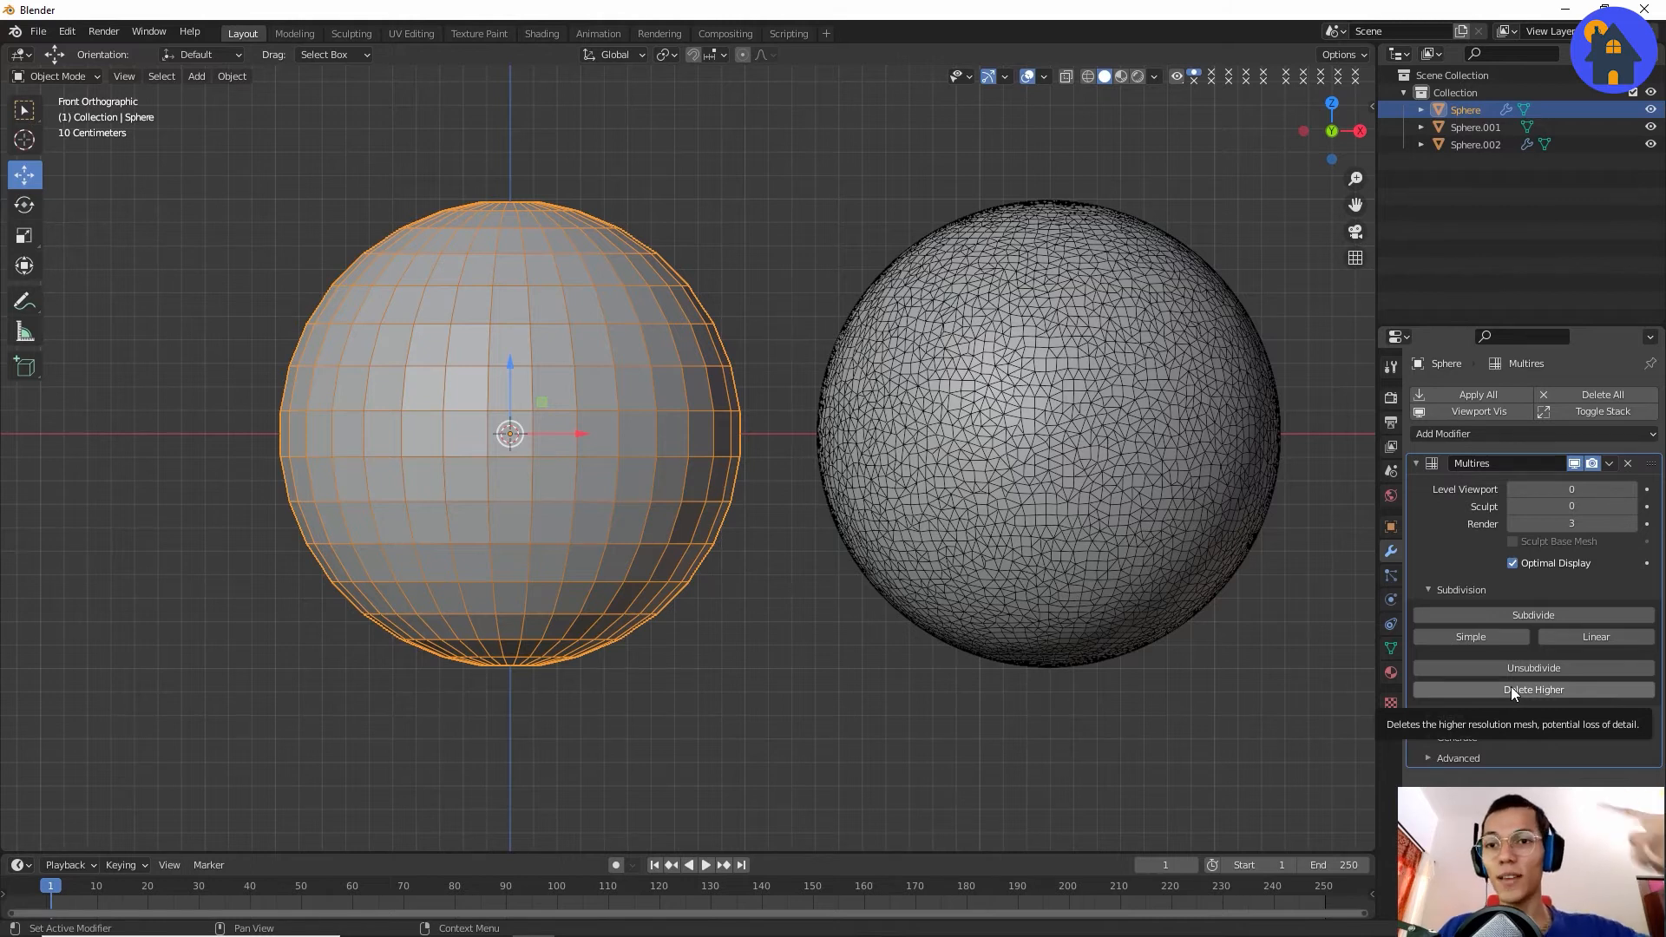
left_click(1108, 722)
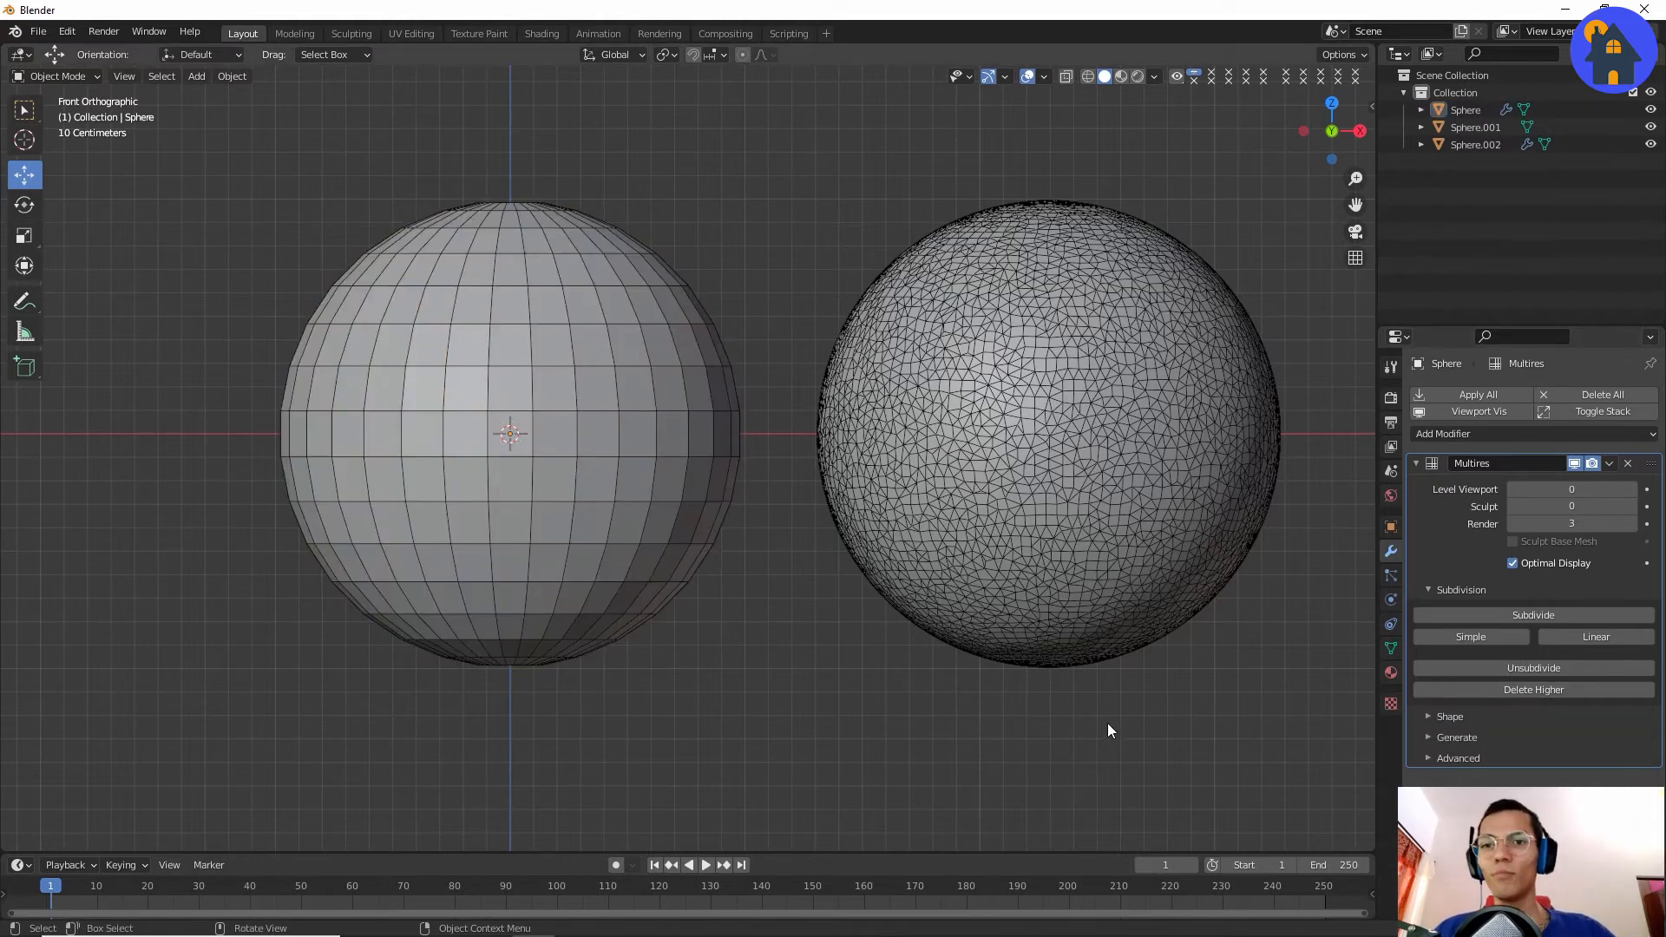
Reveal the Shape options of the left sphere's Multiresolution modifier and frame both spheres for comparison.
left_click(682, 515)
scroll(809, 528, "down", 2)
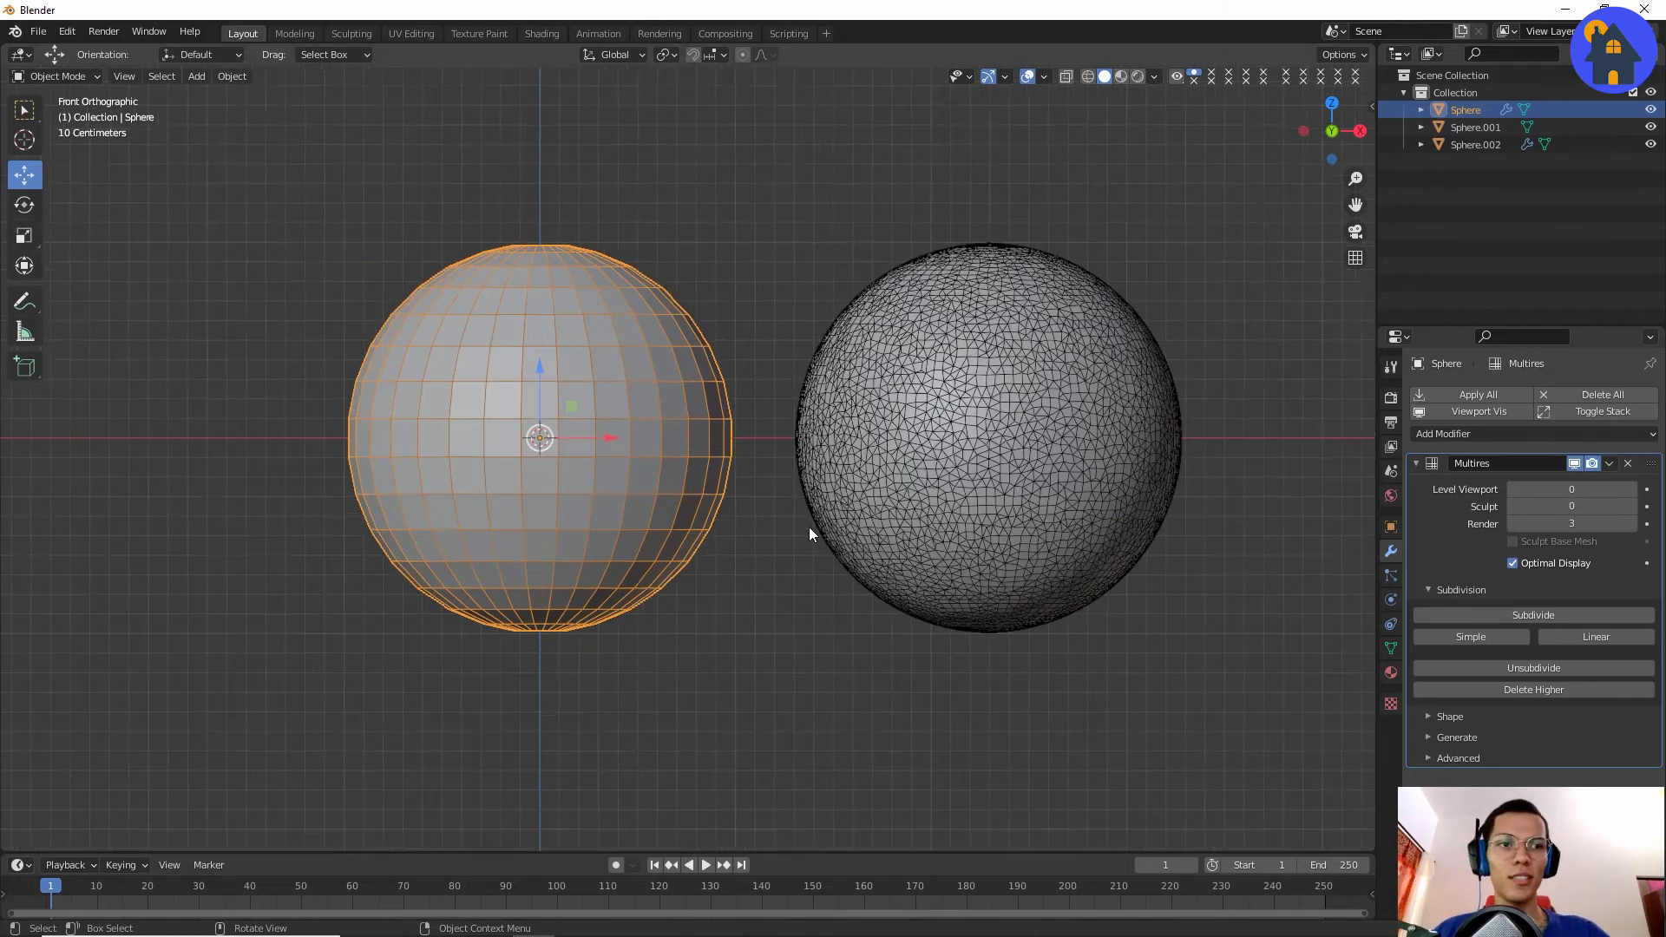
scroll(855, 527, "up", 3)
left_click(1451, 716)
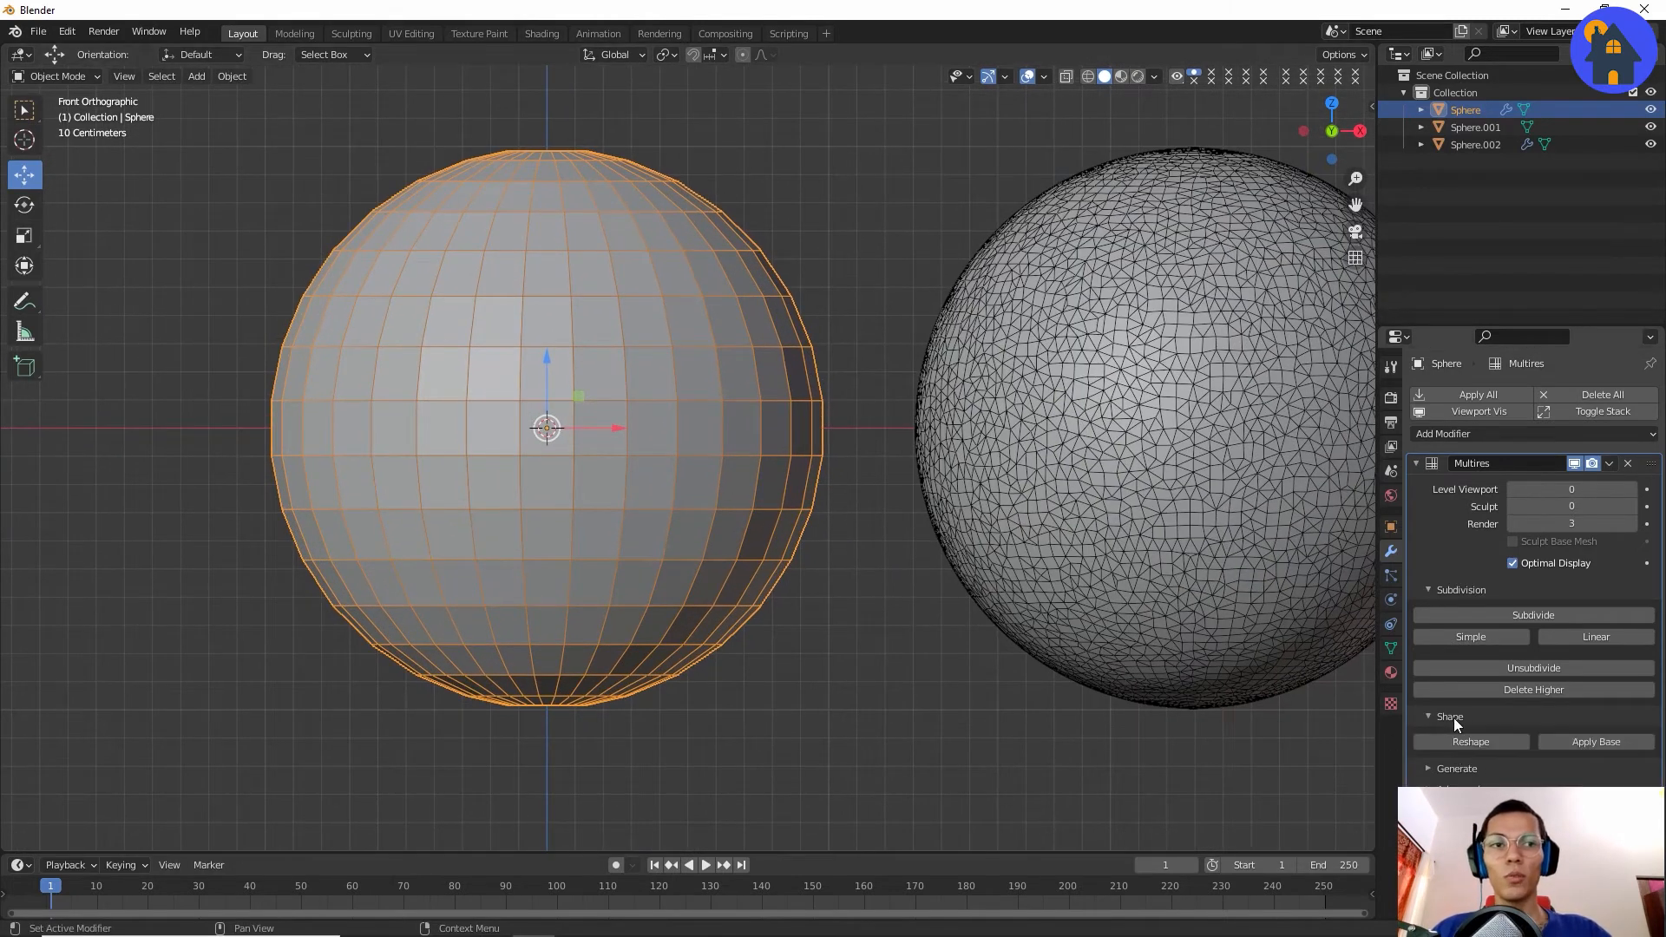
middle_click_drag(1073, 629, 1029, 627, "shift")
left_click(814, 617)
middle_click_drag(855, 573, 753, 592, "shift")
scroll(787, 601, "down", 1)
scroll(753, 592, "up", 1)
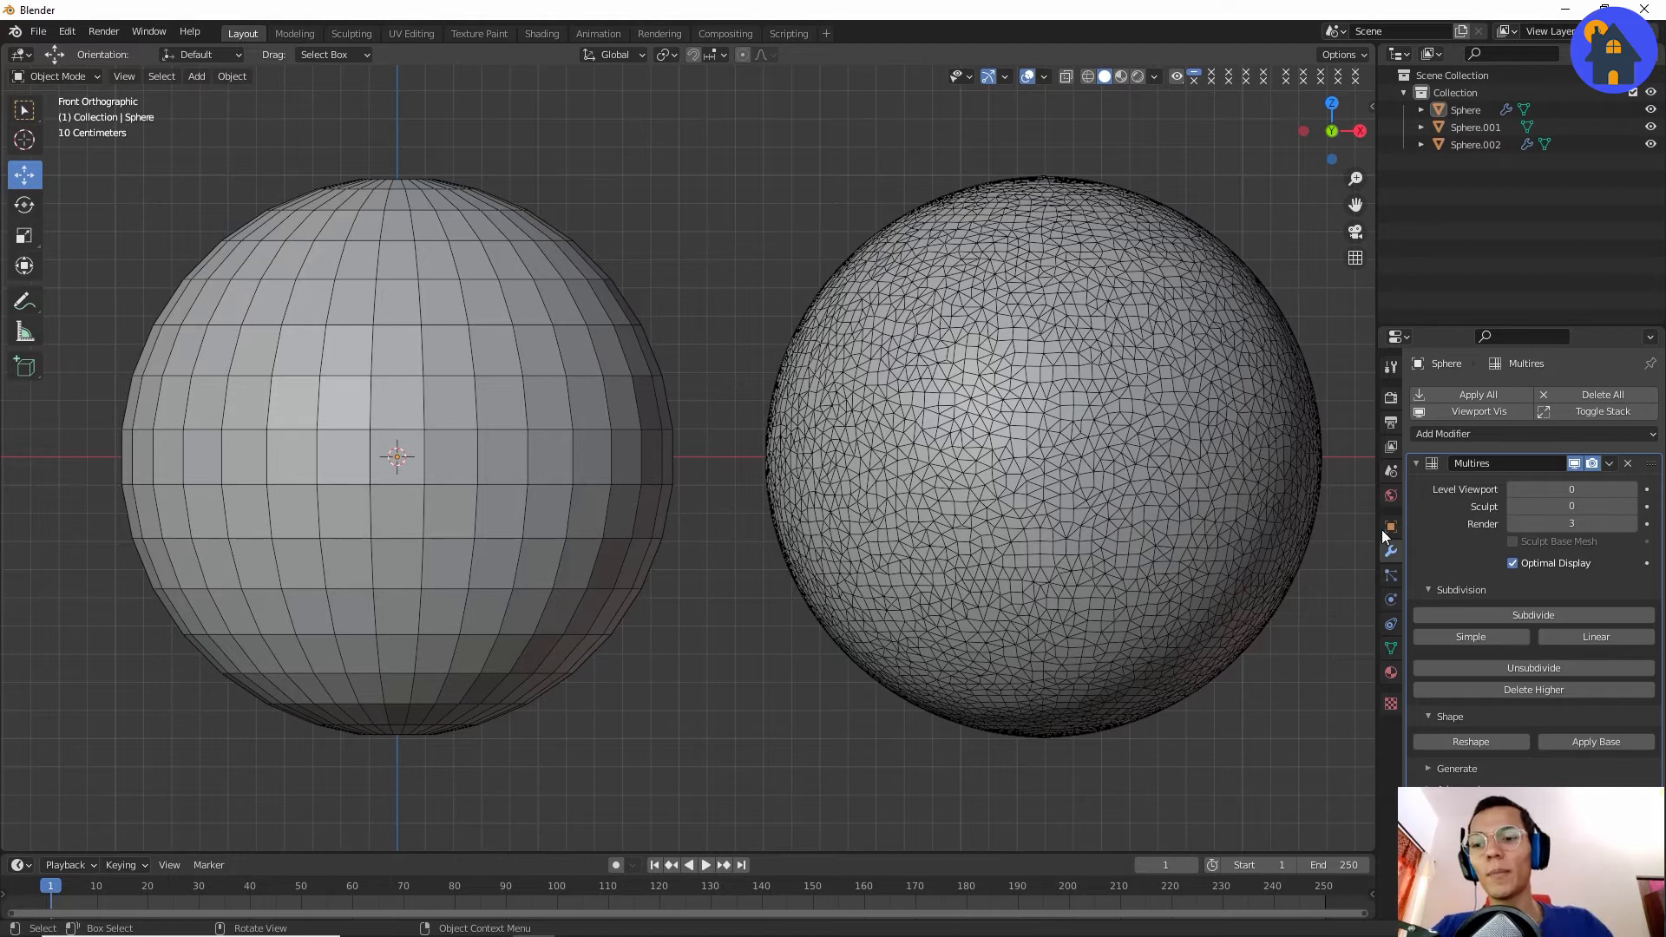
Annotate the view with arrows pointing to both spheres and a loop around each mesh's faces.
left_click(667, 55)
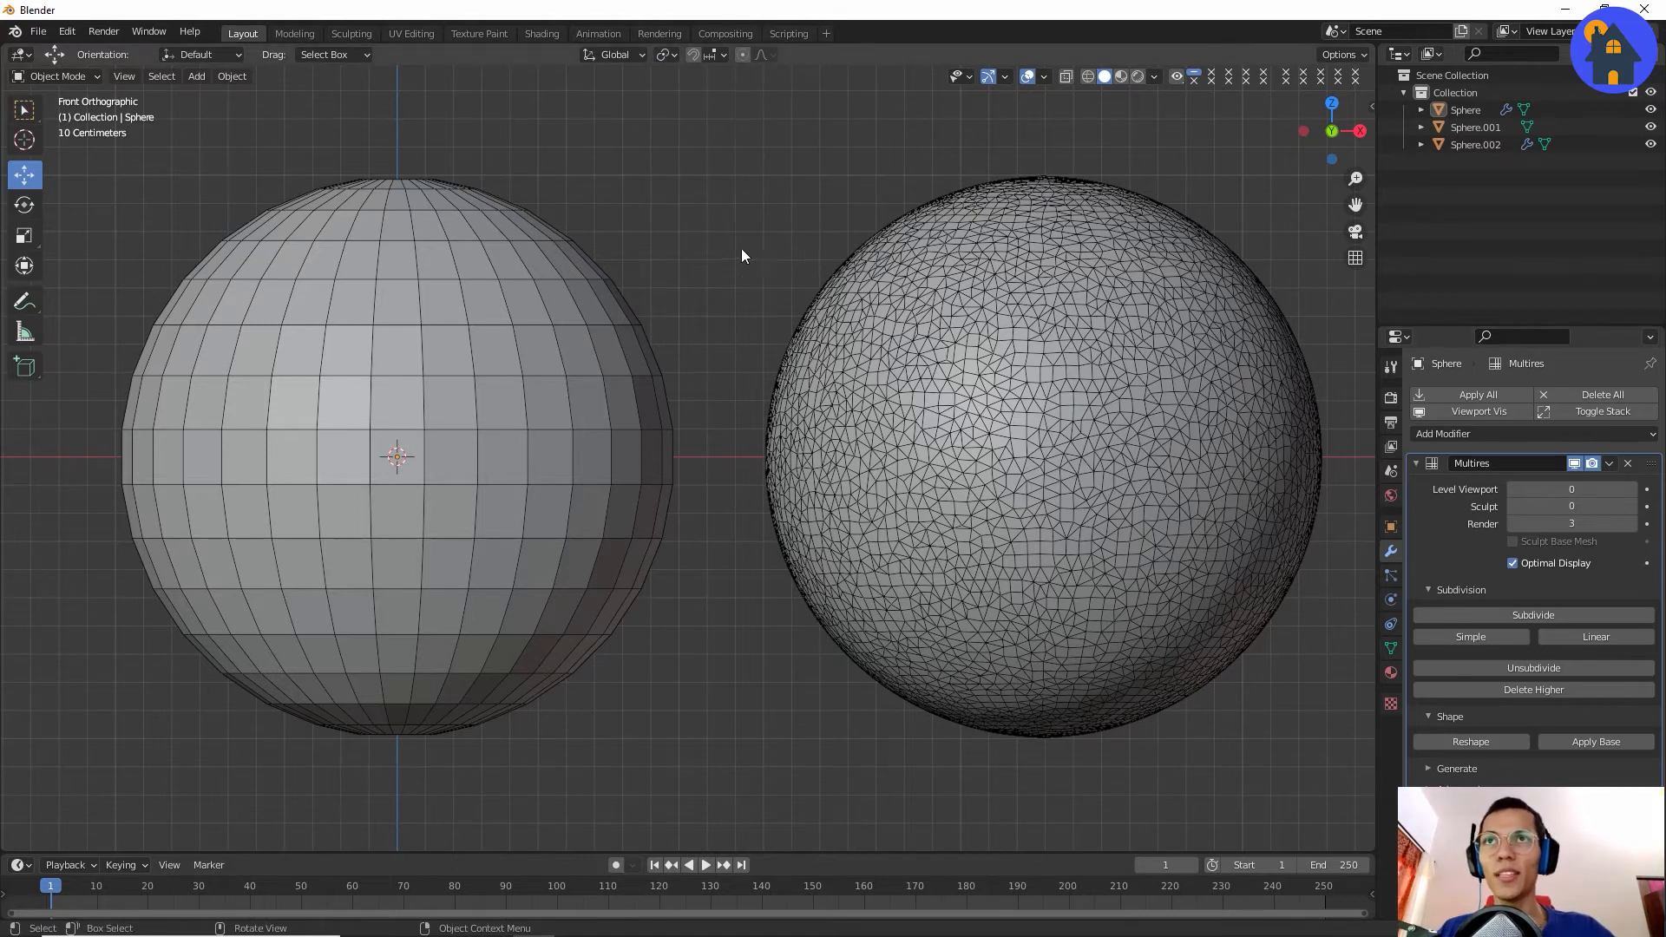
left_click_drag(800, 280, 761, 224)
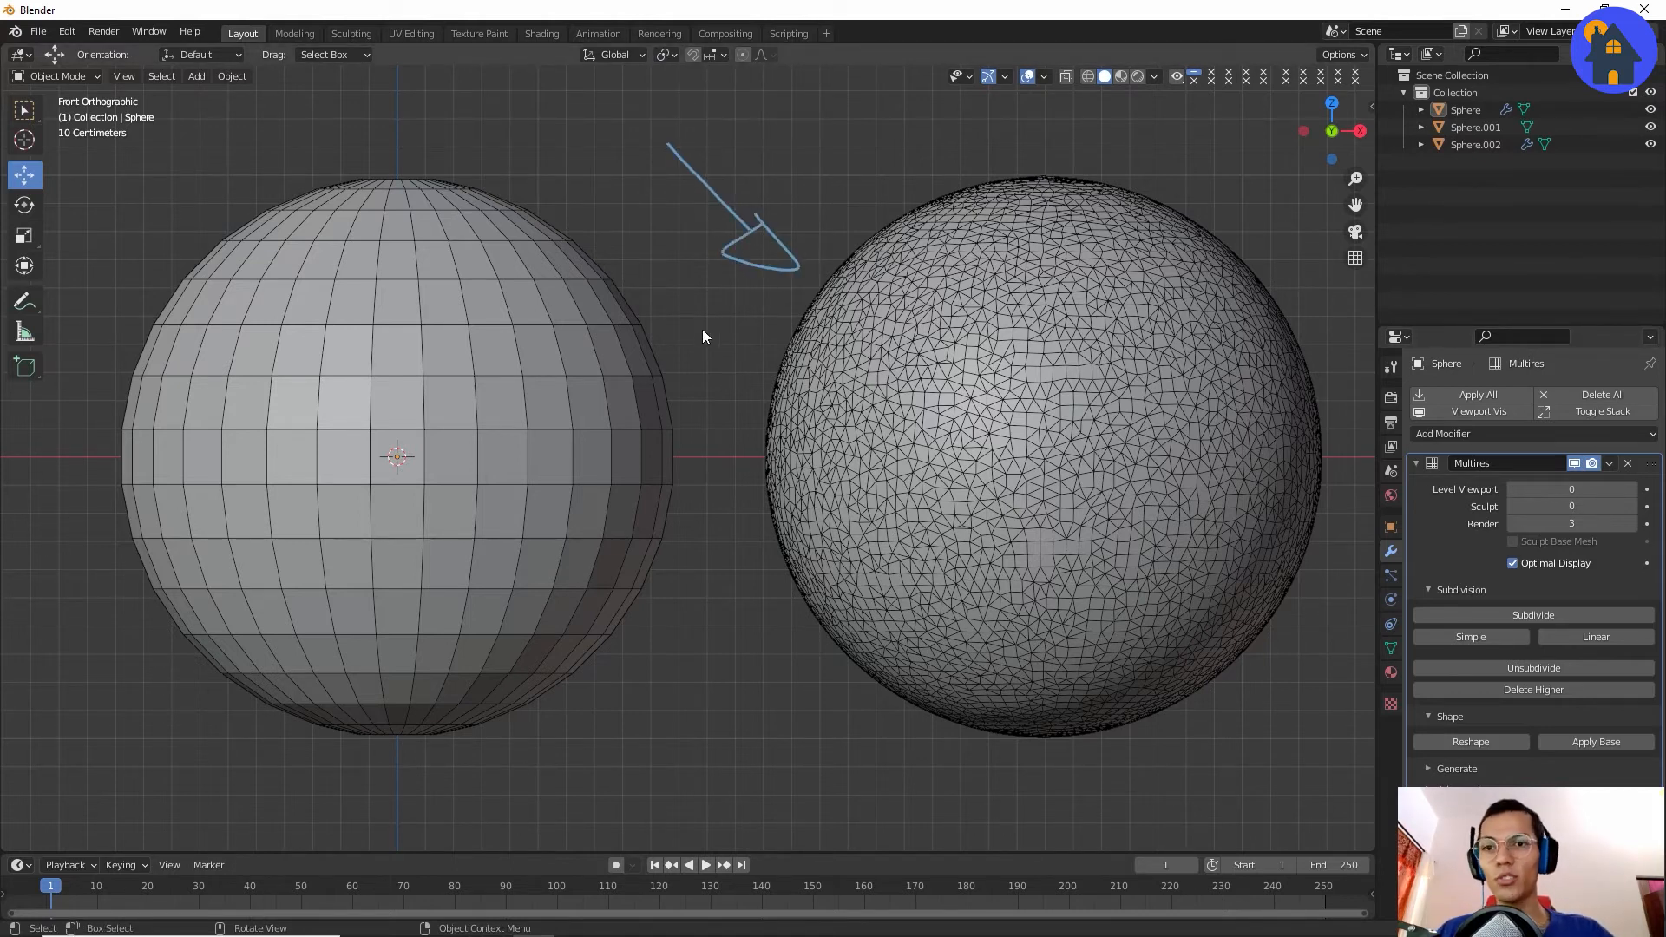
mouse_move(757, 329)
left_mouse_down()
mouse_move(706, 343)
mouse_move(724, 335)
left_mouse_up()
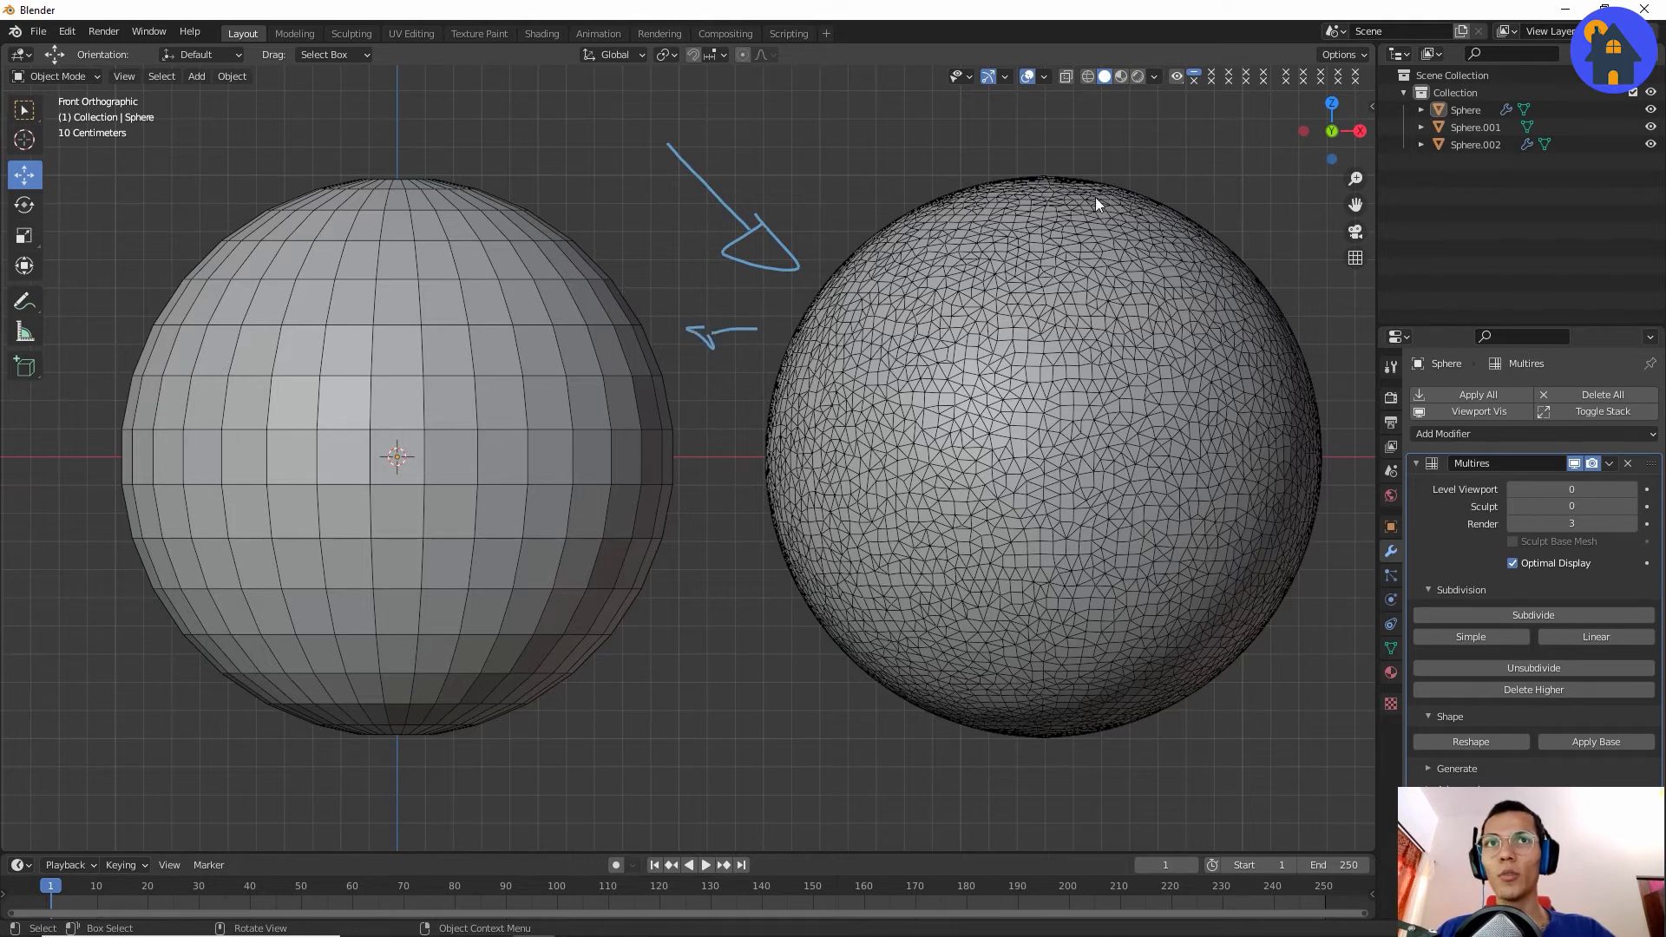
left_click_drag(933, 226, 1139, 250)
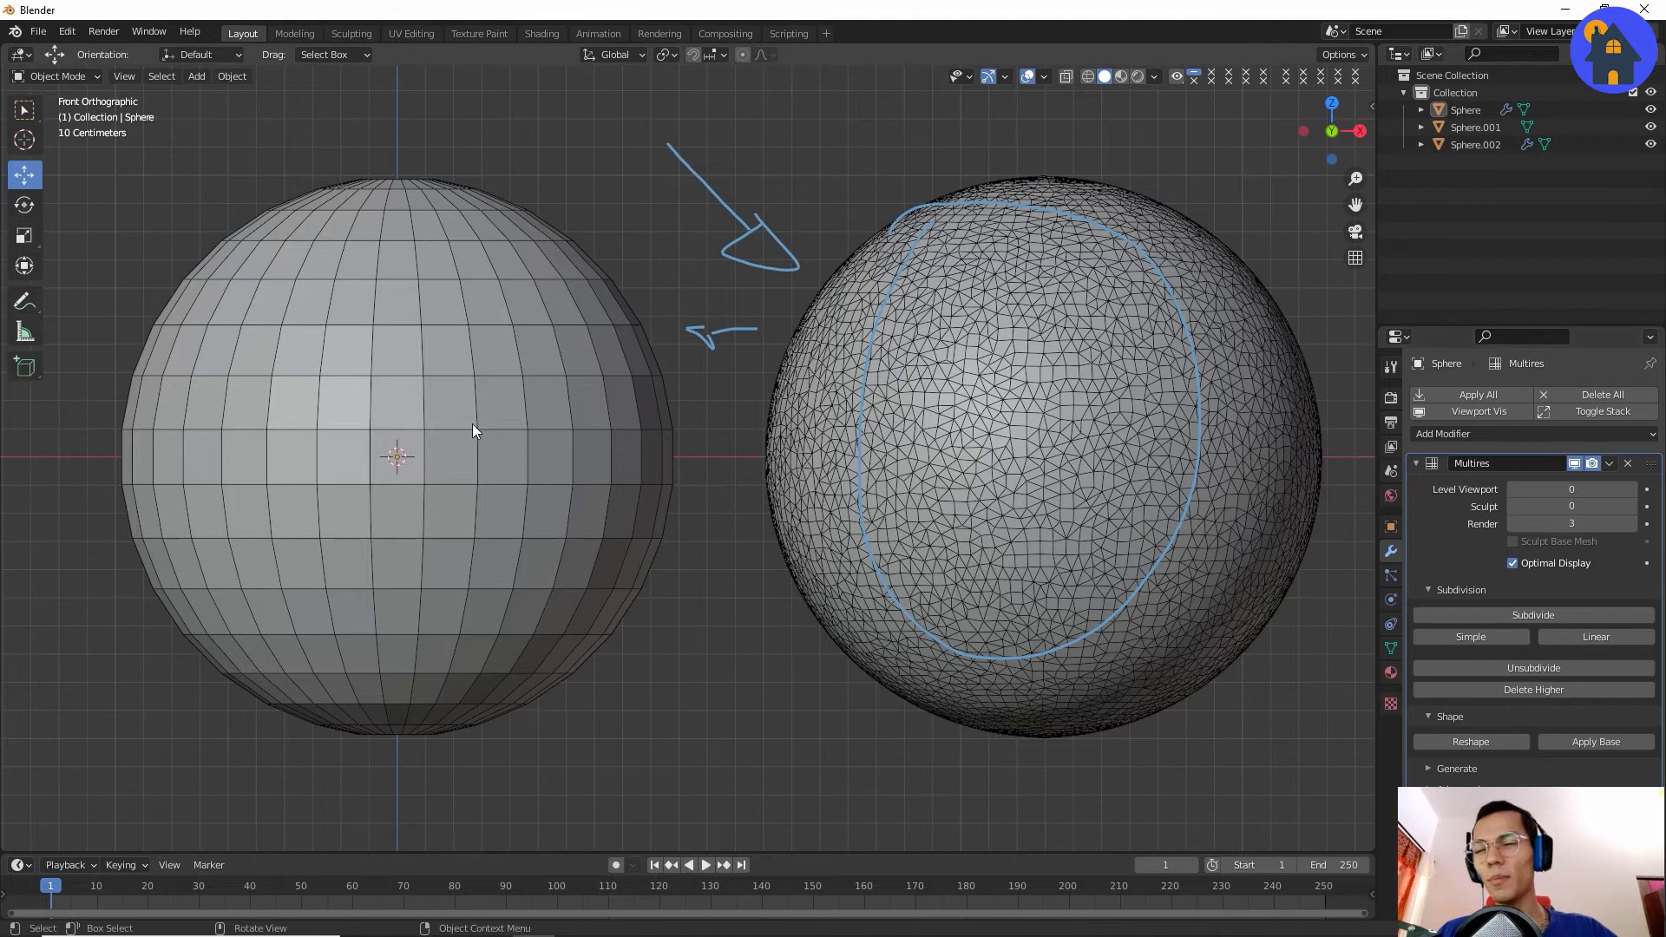
mouse_move(451, 232)
left_mouse_down()
mouse_move(586, 547)
mouse_move(474, 215)
left_mouse_up()
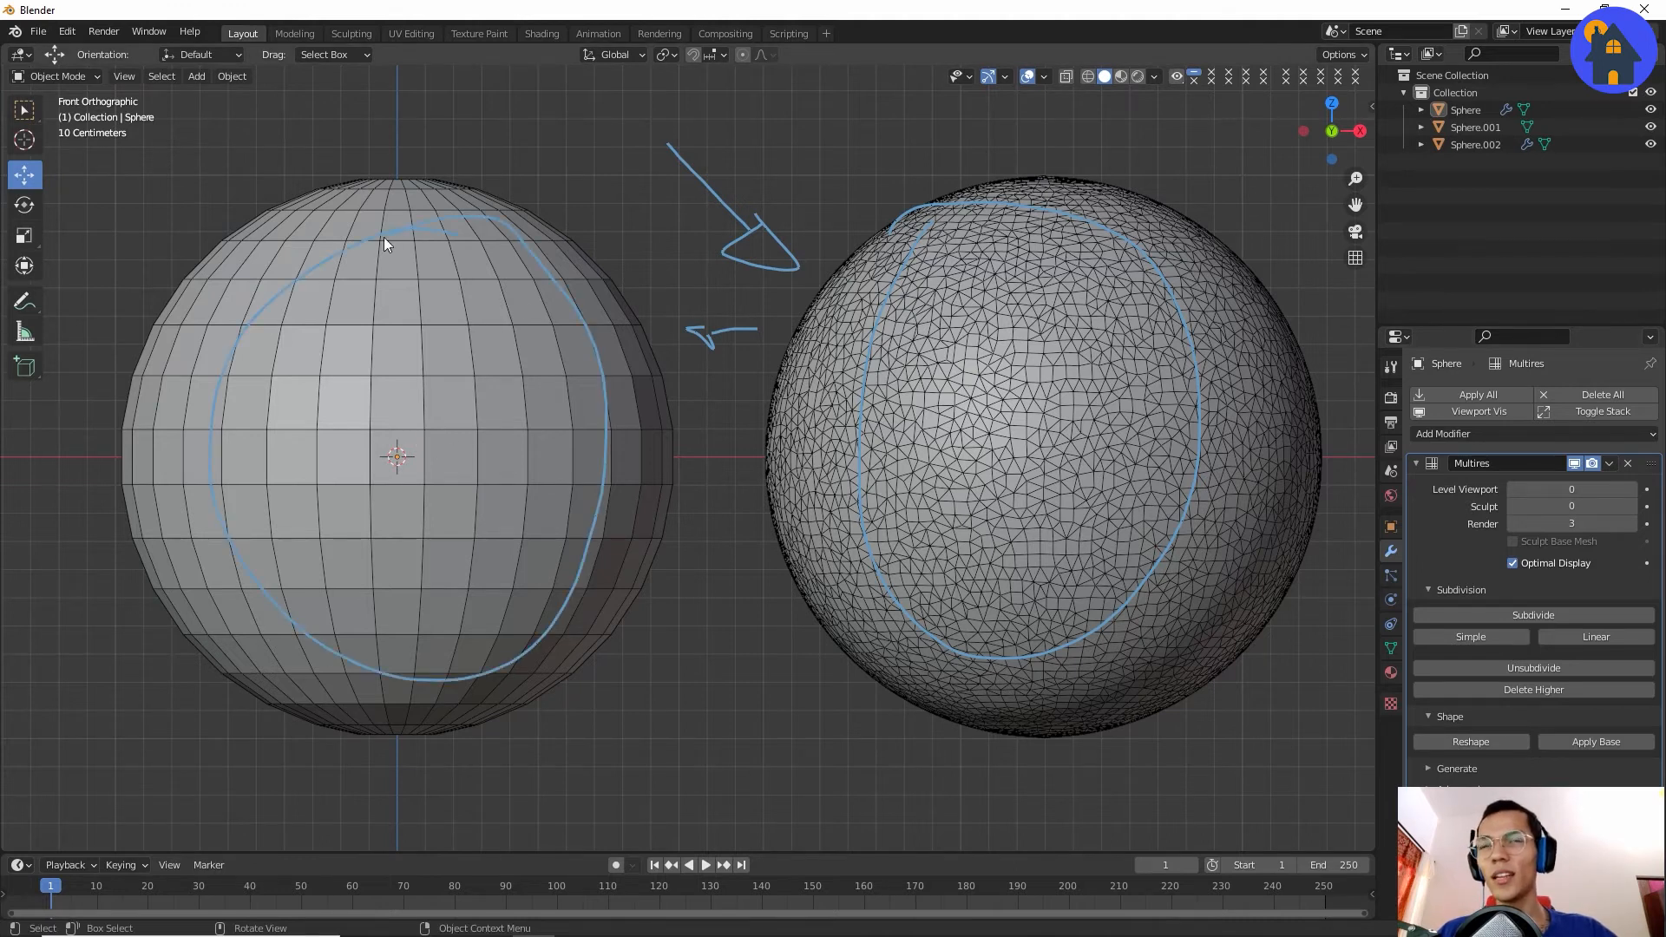
mouse_move(1172, 202)
left_mouse_down()
mouse_move(1114, 179)
mouse_move(848, 628)
mouse_move(1293, 555)
mouse_move(1172, 204)
left_mouse_up()
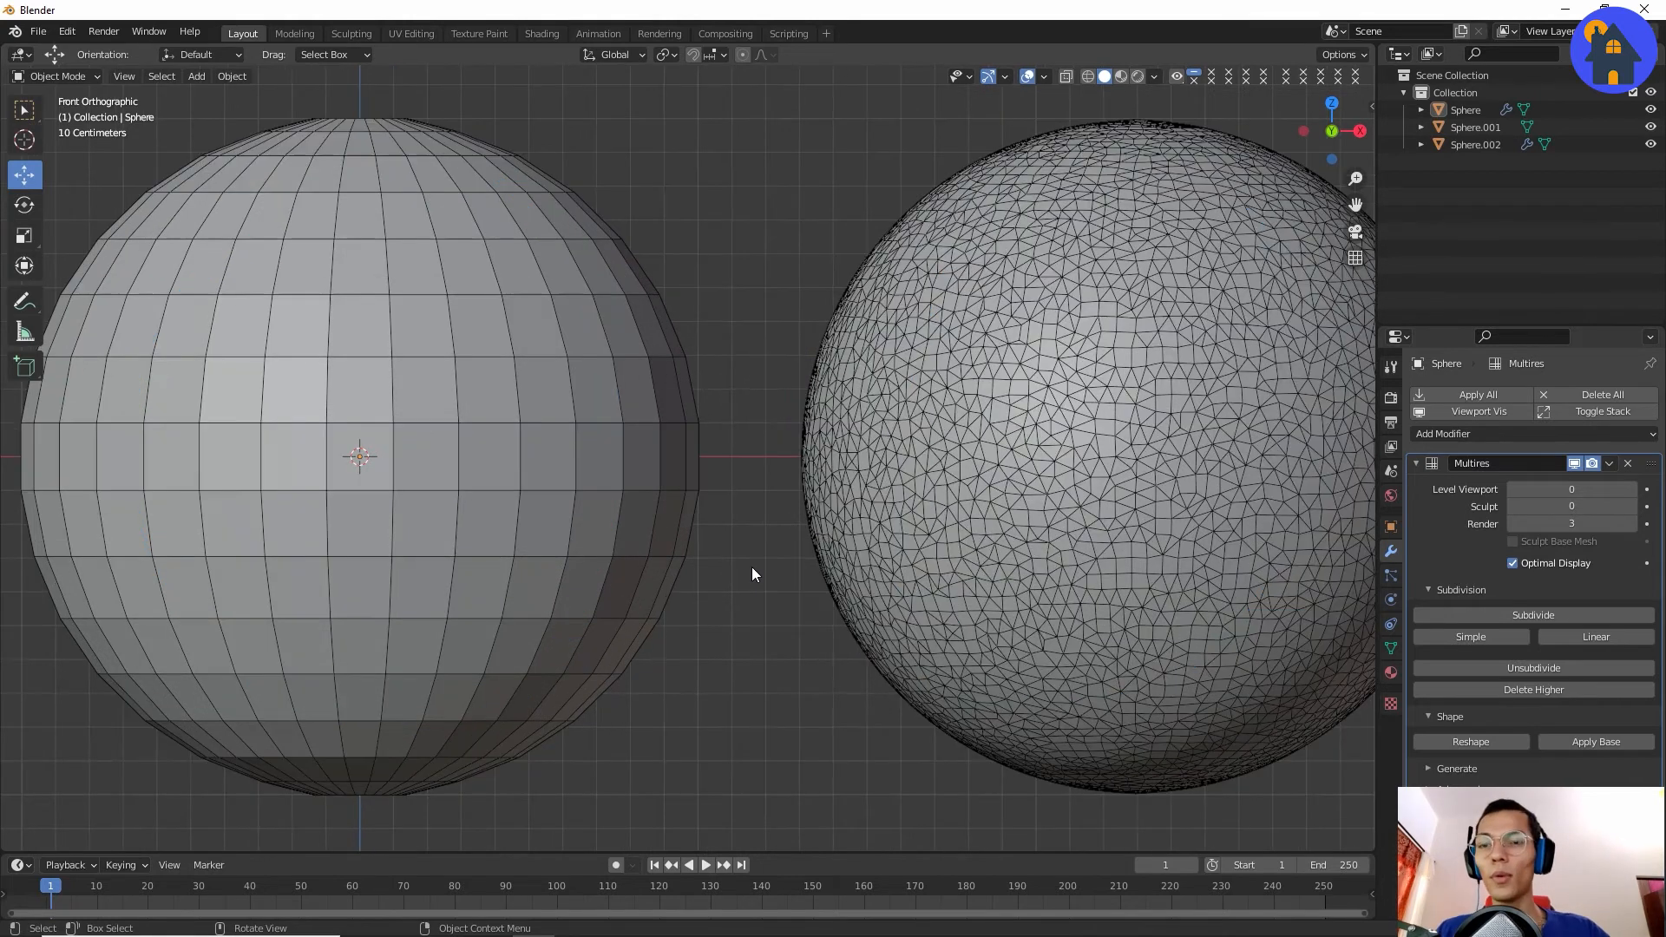
Collapse the left sphere's Multiresolution Shape options and reveal its Generate options.
scroll(752, 566, "down", 2)
middle_click_drag(716, 529, 737, 533, "shift")
left_click(566, 493)
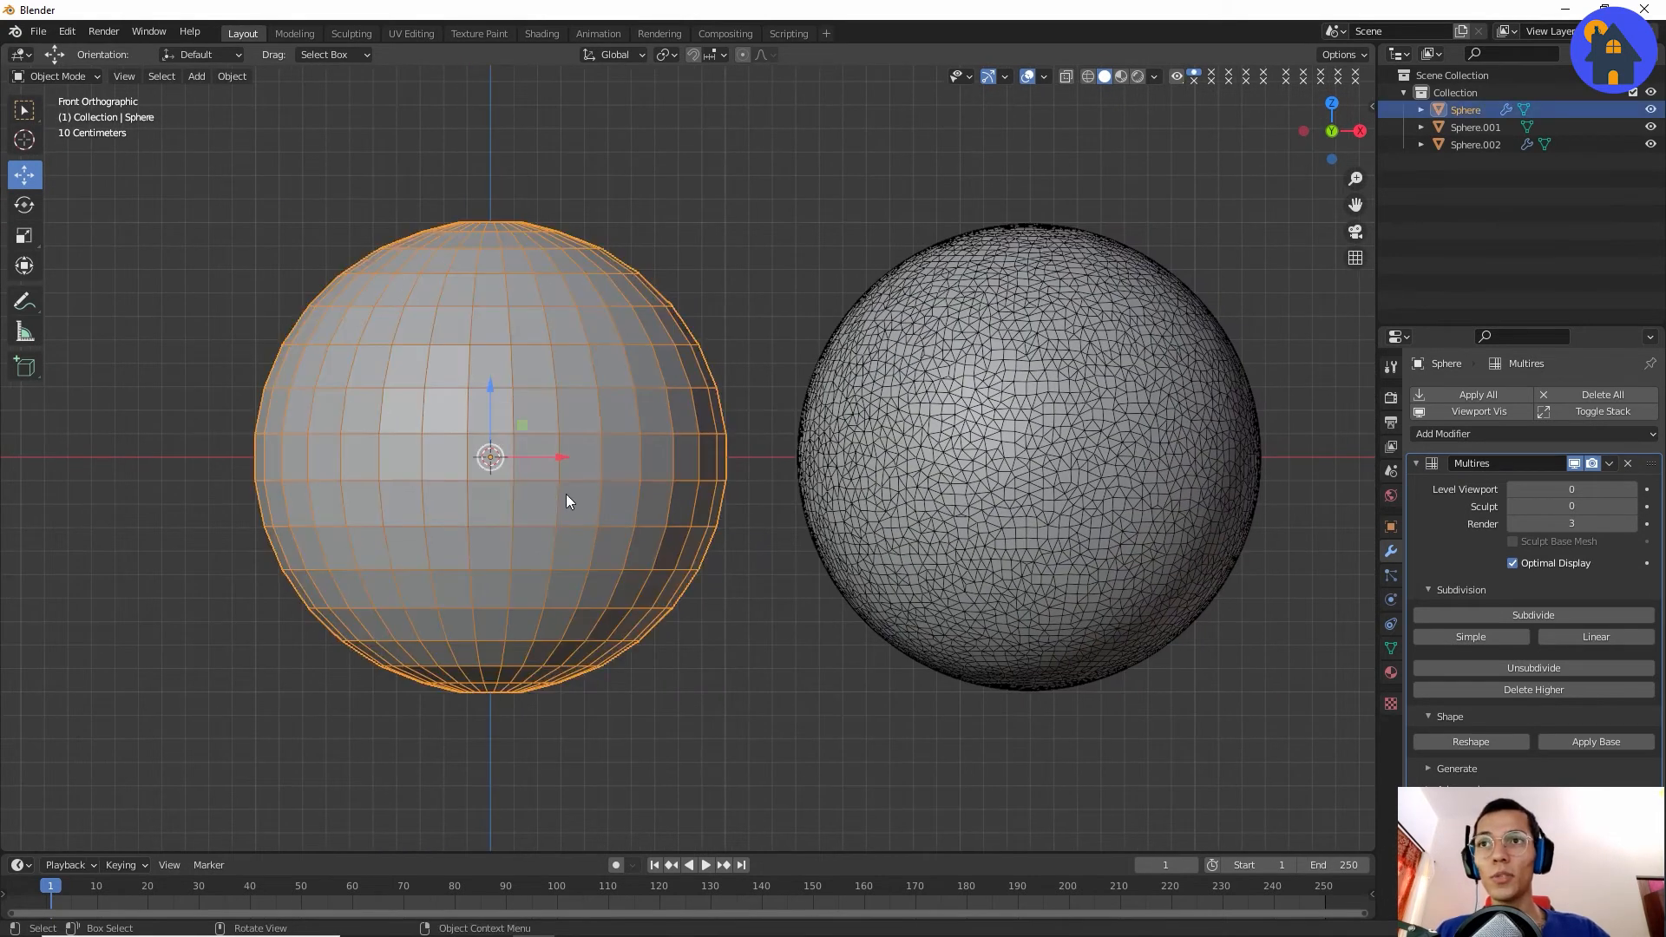
scroll(566, 493, "up", 1)
left_click(1449, 721)
left_click(1456, 737)
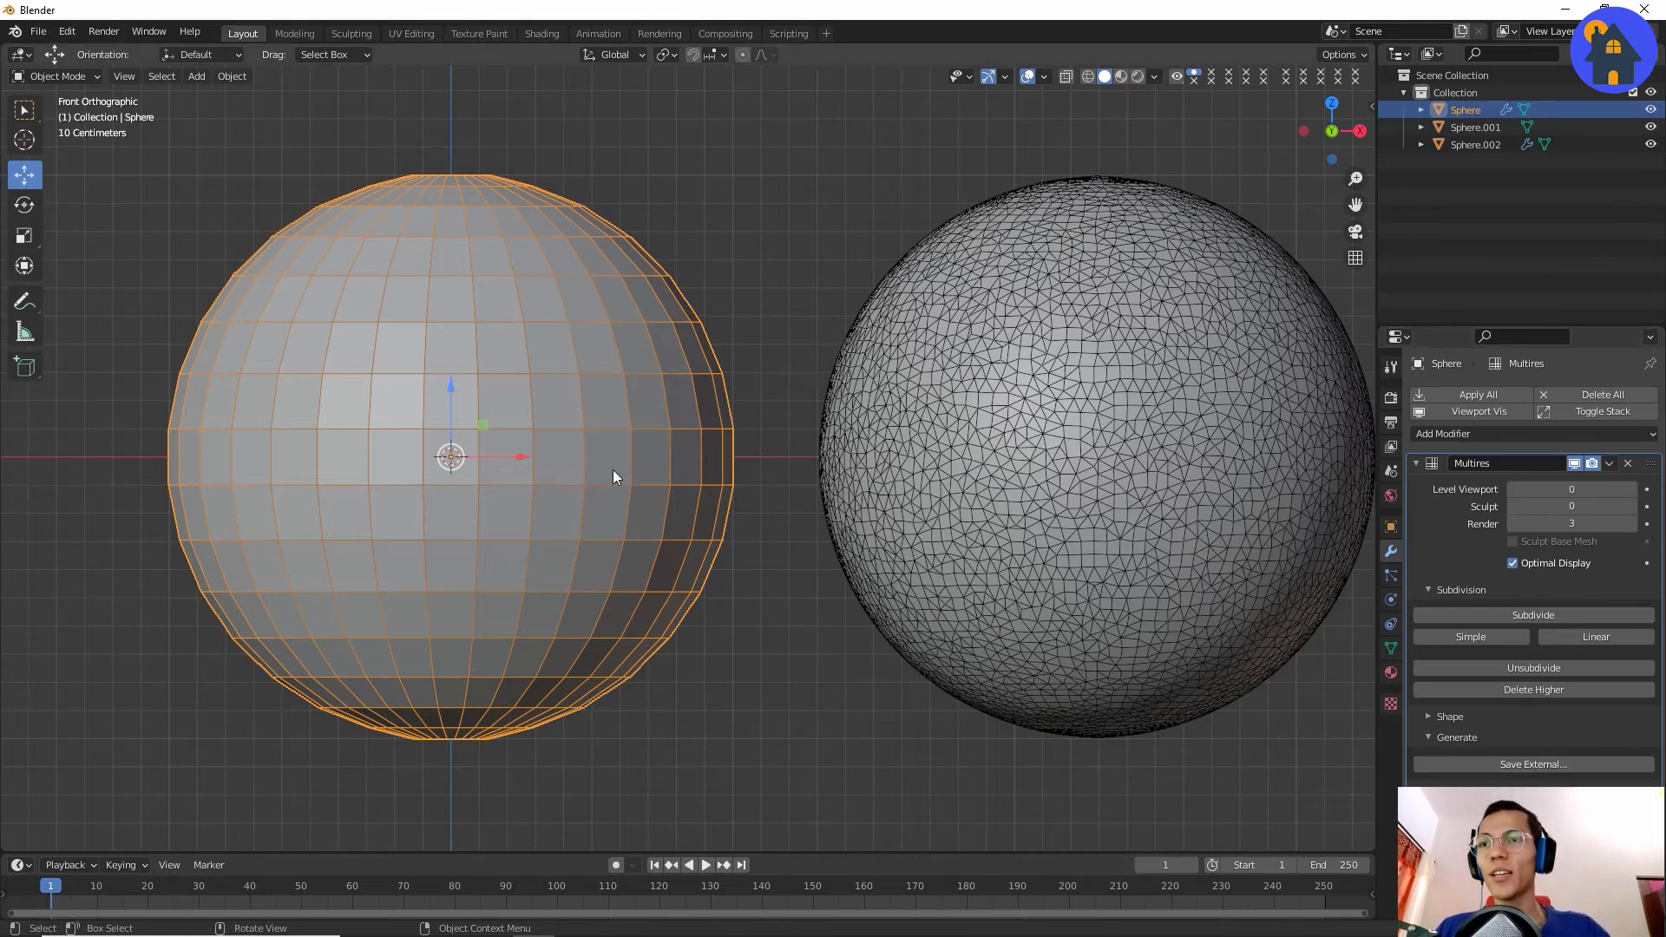
scroll(616, 469, "down", 1)
scroll(618, 468, "up", 1)
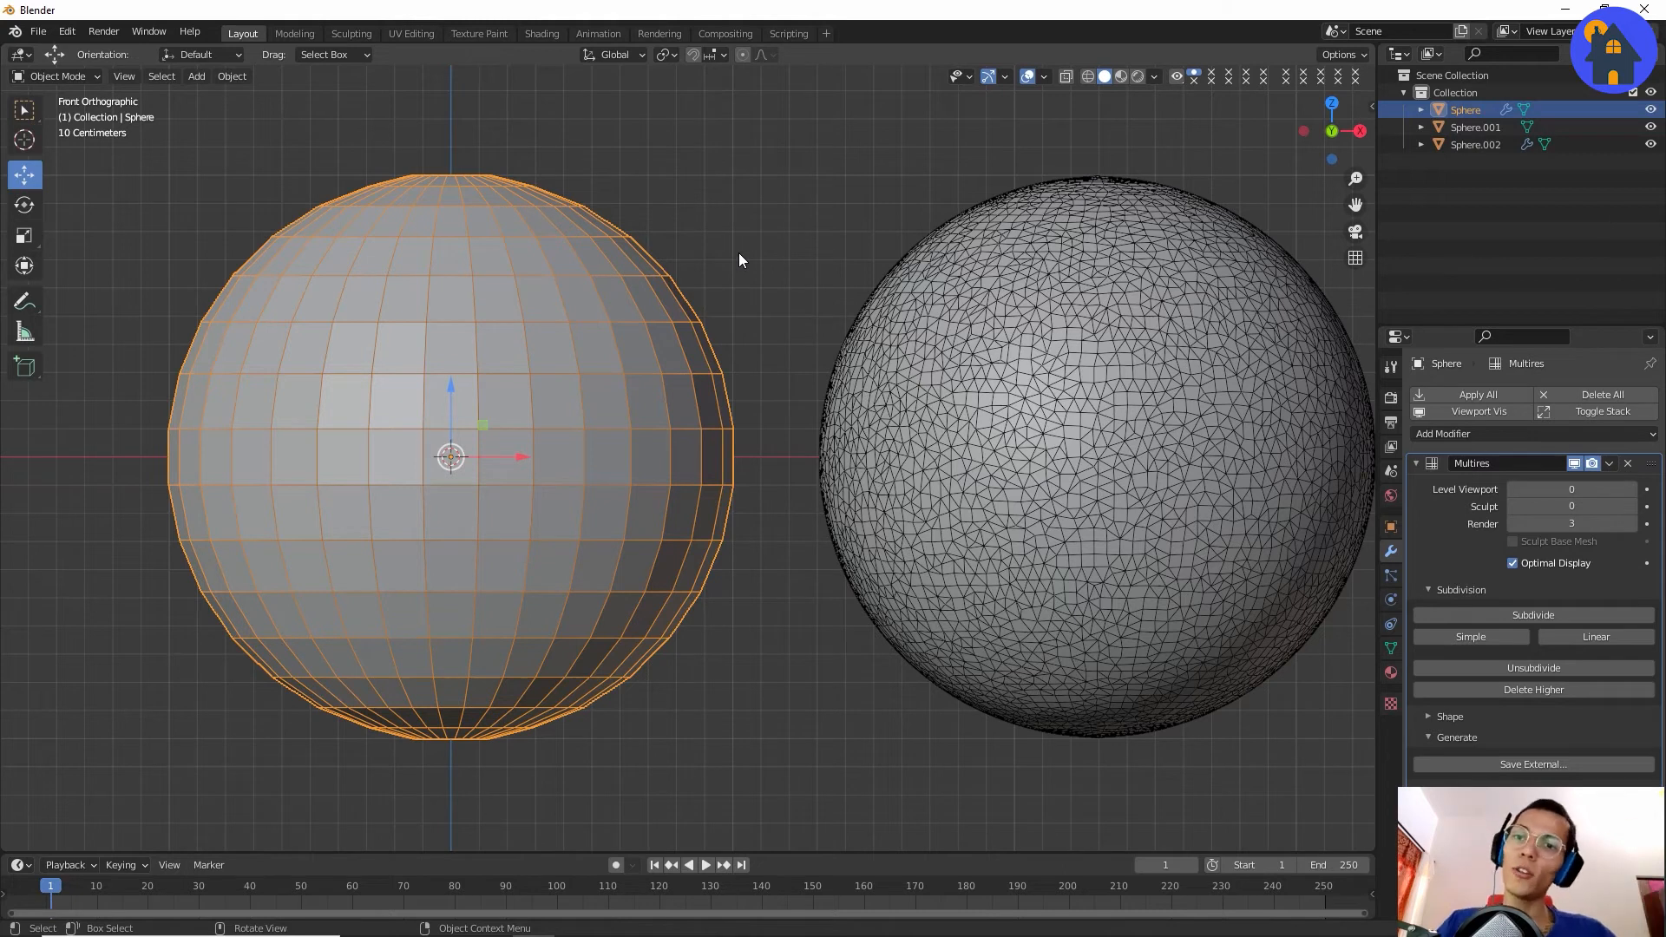
left_click(763, 304)
scroll(759, 300, "down", 1)
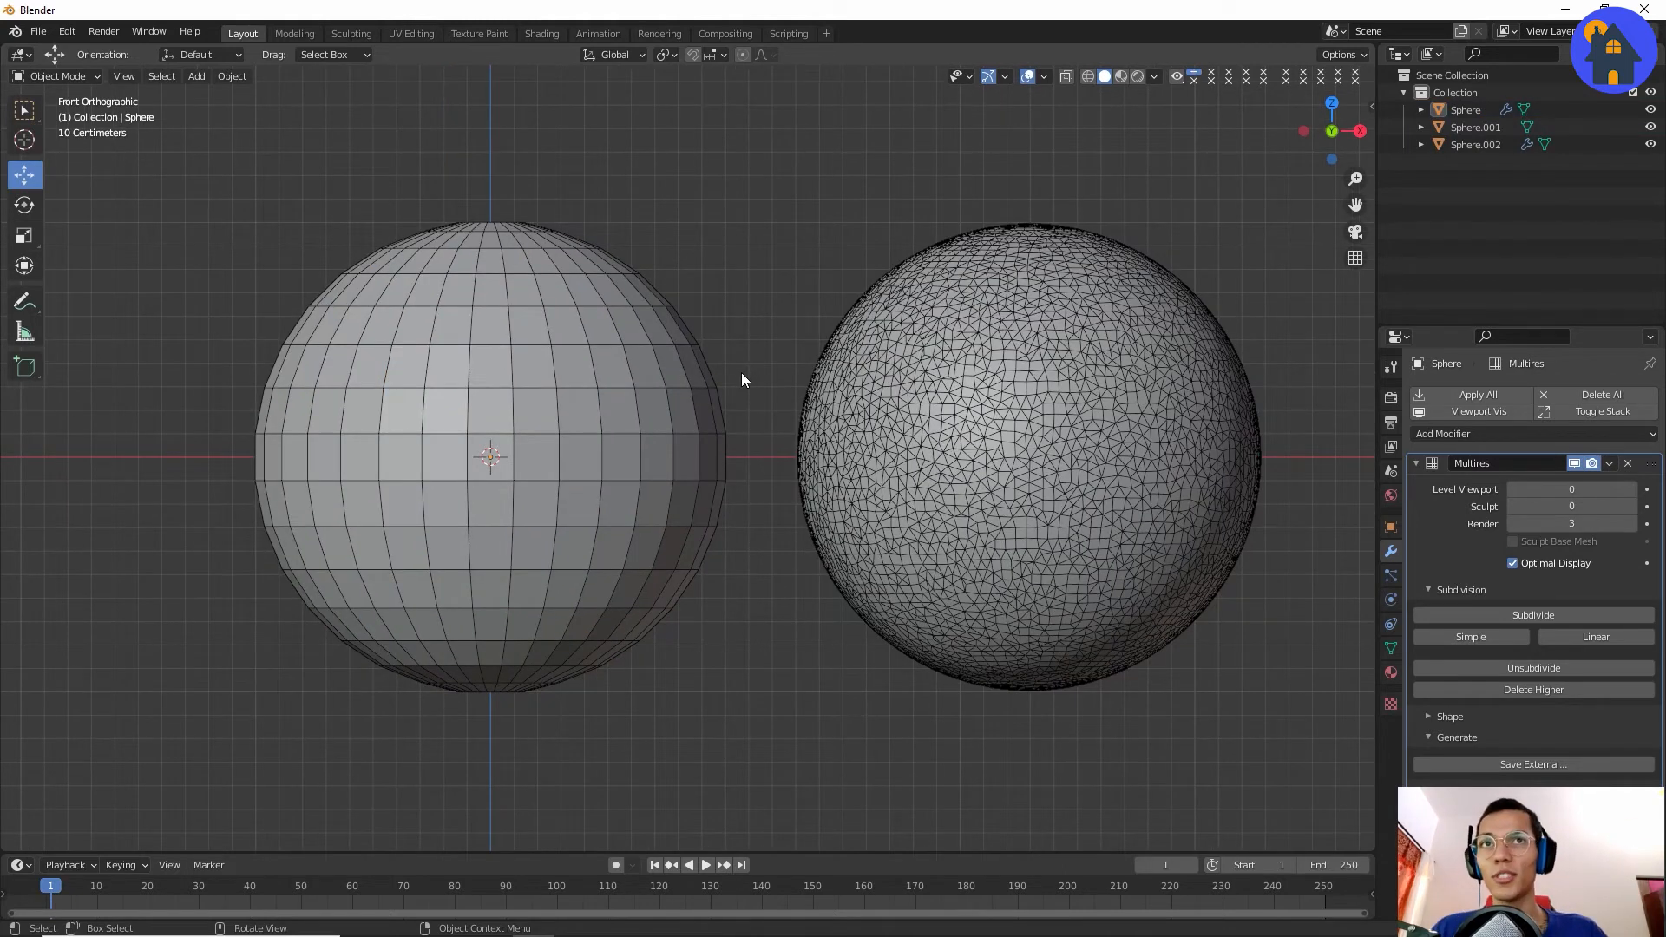
scroll(742, 380, "up", 1)
scroll(742, 379, "down", 1)
scroll(781, 390, "up", 2)
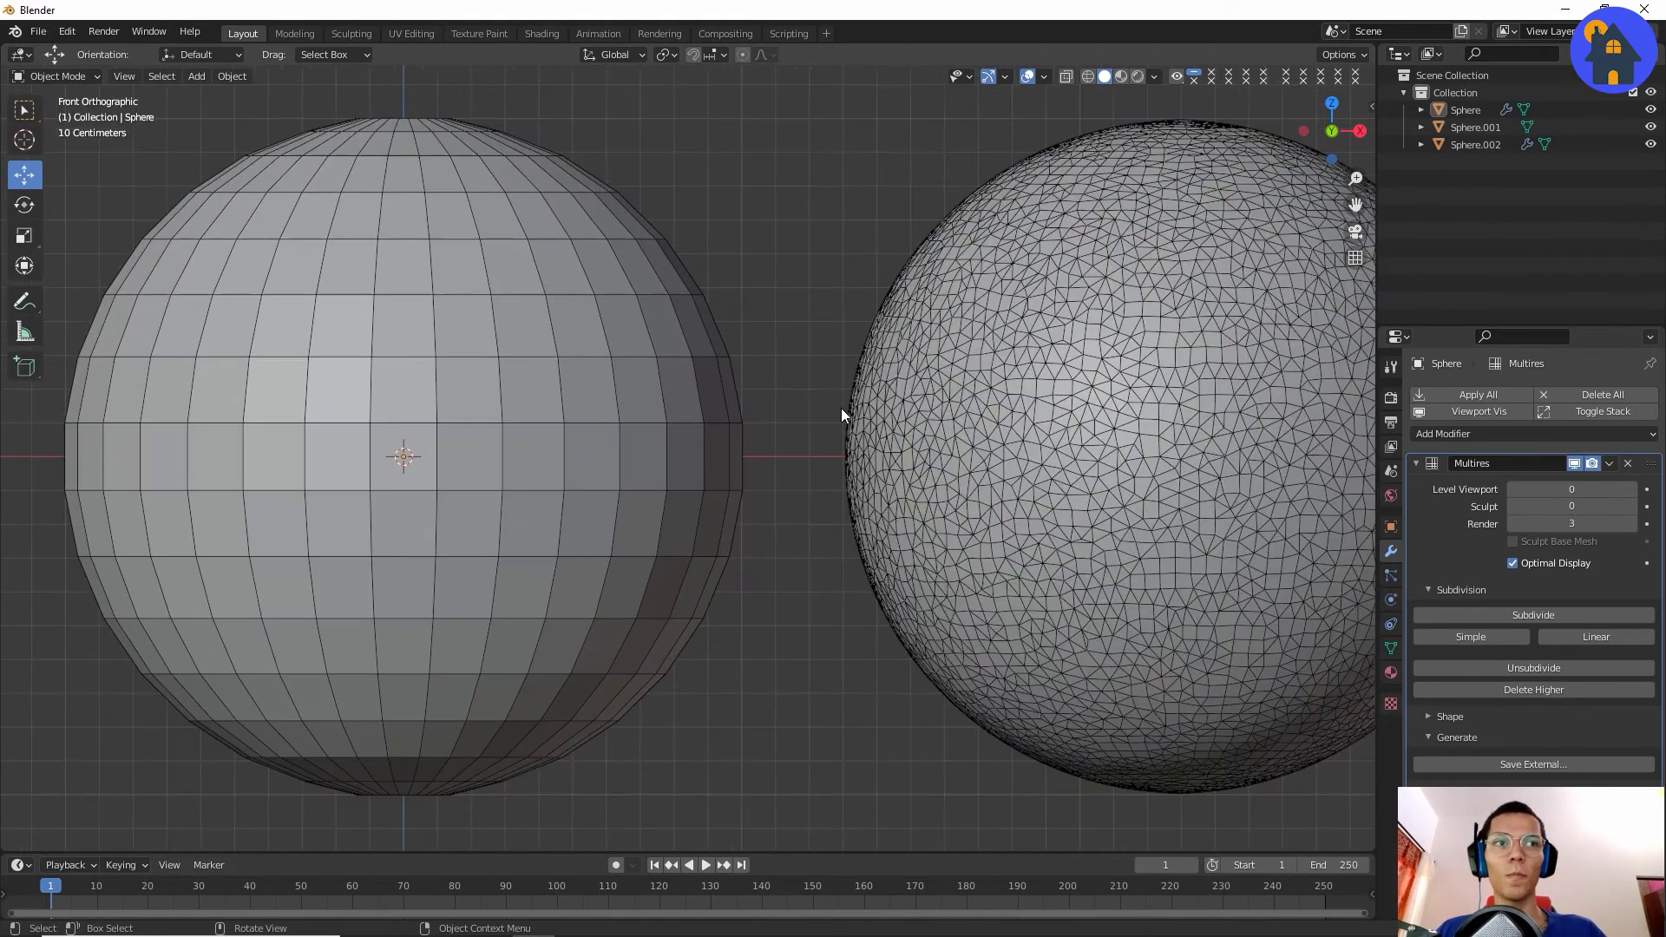
scroll(659, 519, "down", 1)
scroll(769, 604, "up", 1)
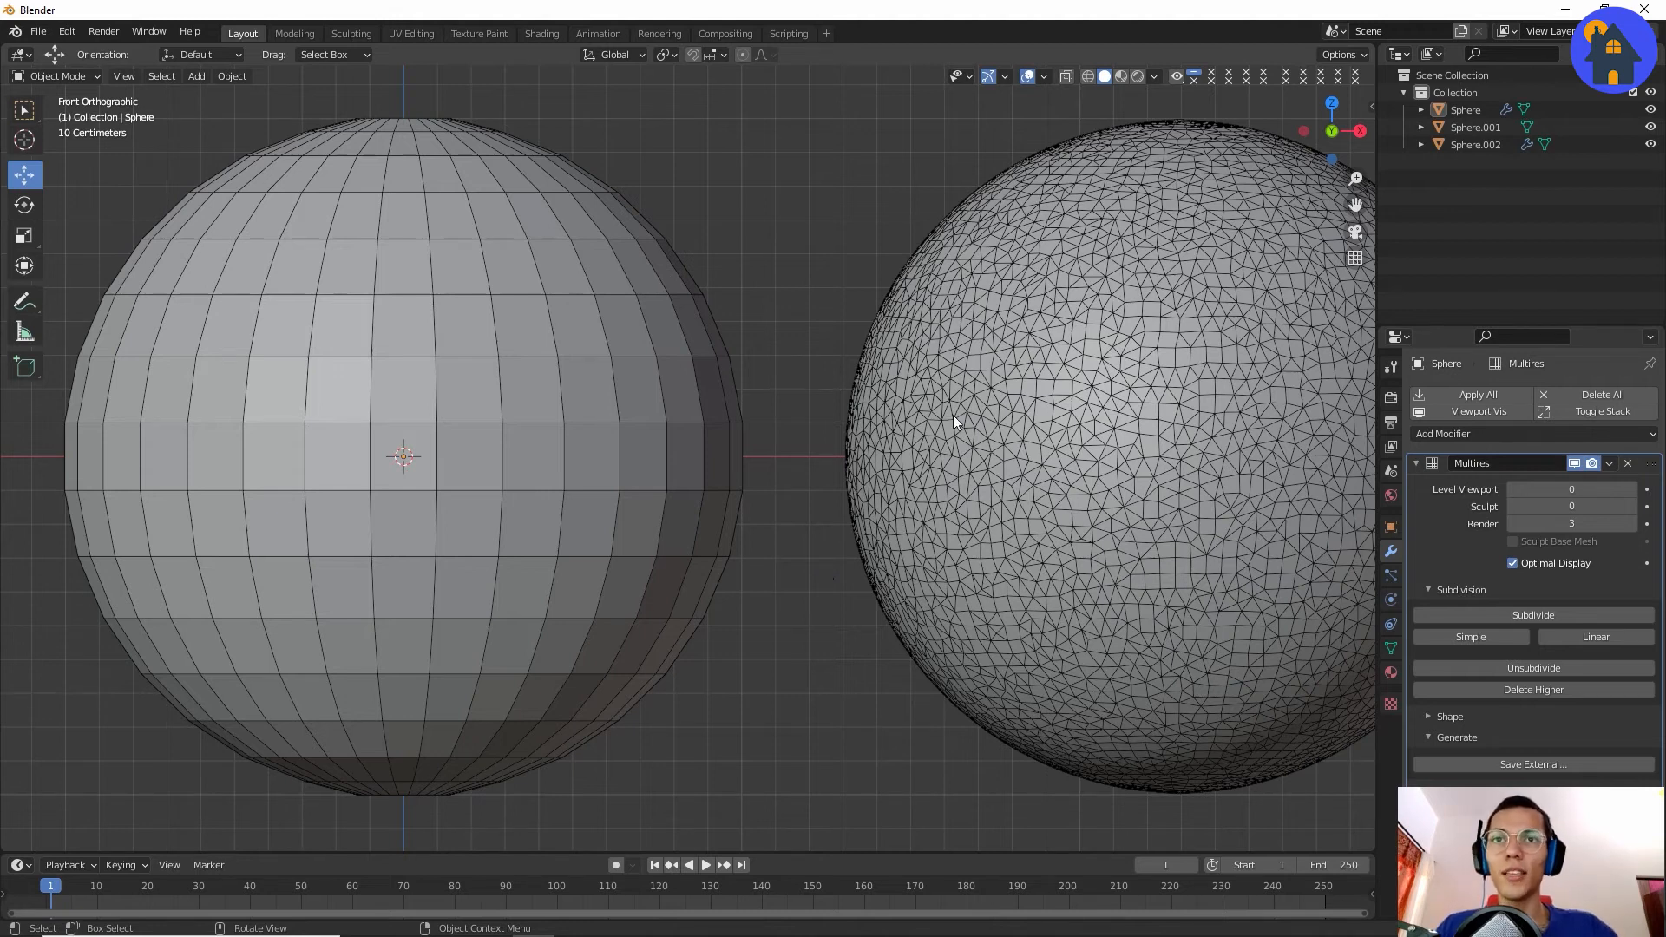
Delete the decimated sphere and the Multiresolution sphere.
scroll(953, 415, "down", 2)
left_click(816, 545)
key("x")
left_click(555, 398)
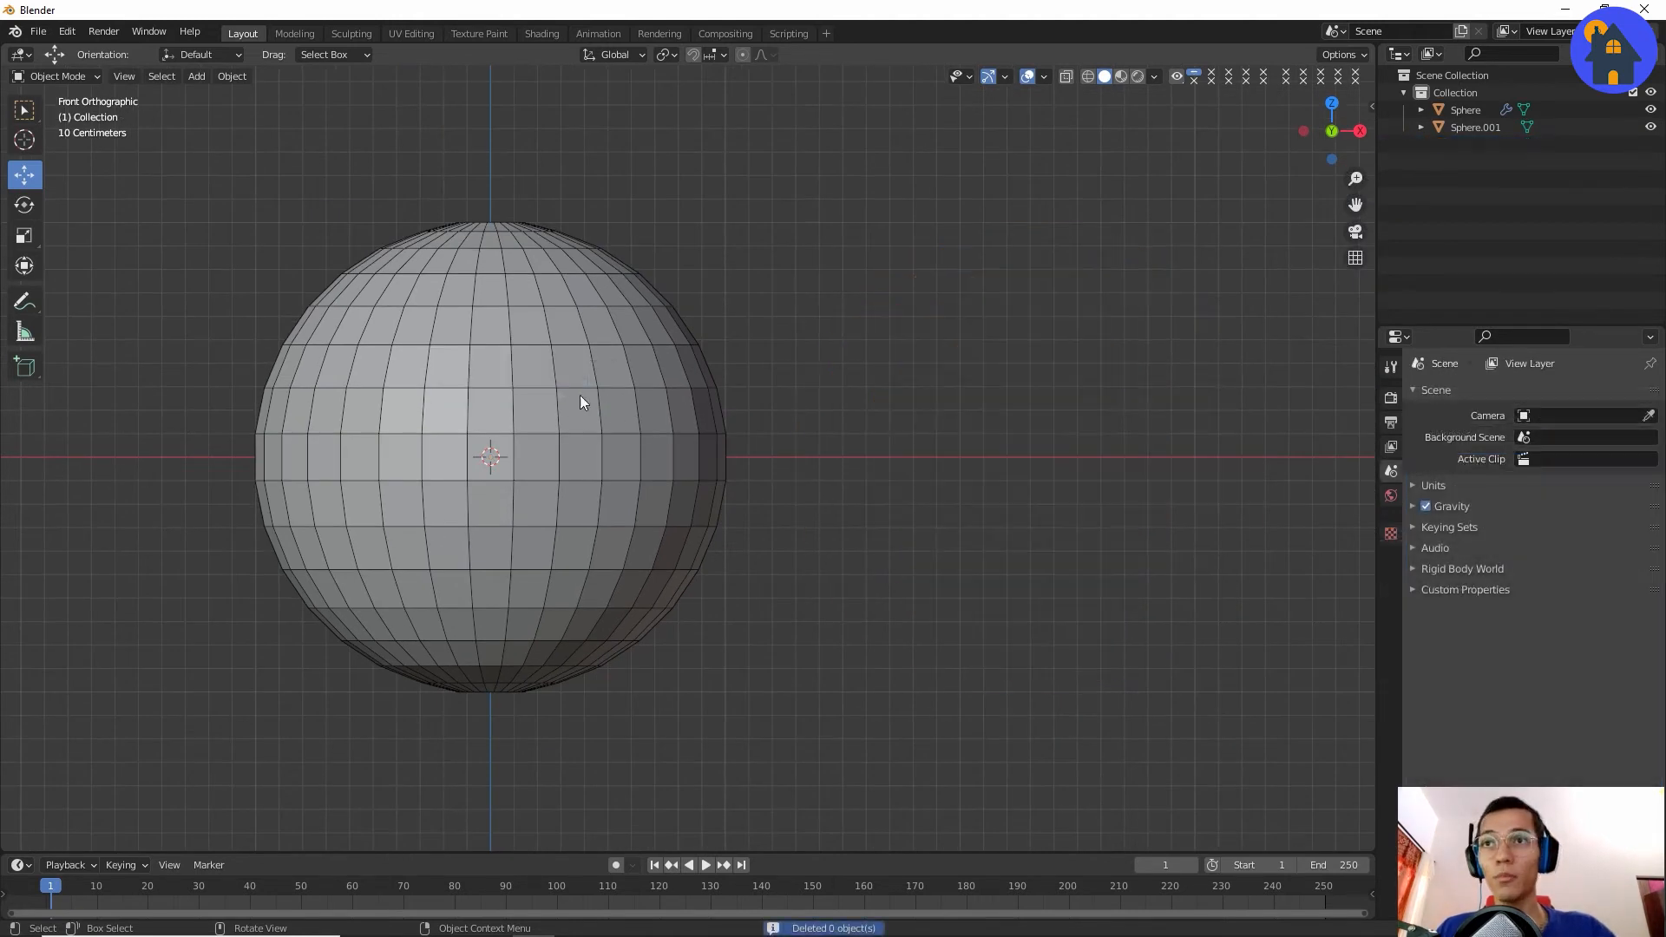
left_click(493, 386)
key("x")
left_click(464, 384)
Add a Remesh modifier to the remaining sphere and inspect its new topology.
middle_click_drag(499, 361, 1371, 340, "shift")
middle_click_drag(403, 365, 722, 362, "shift")
left_click(586, 426)
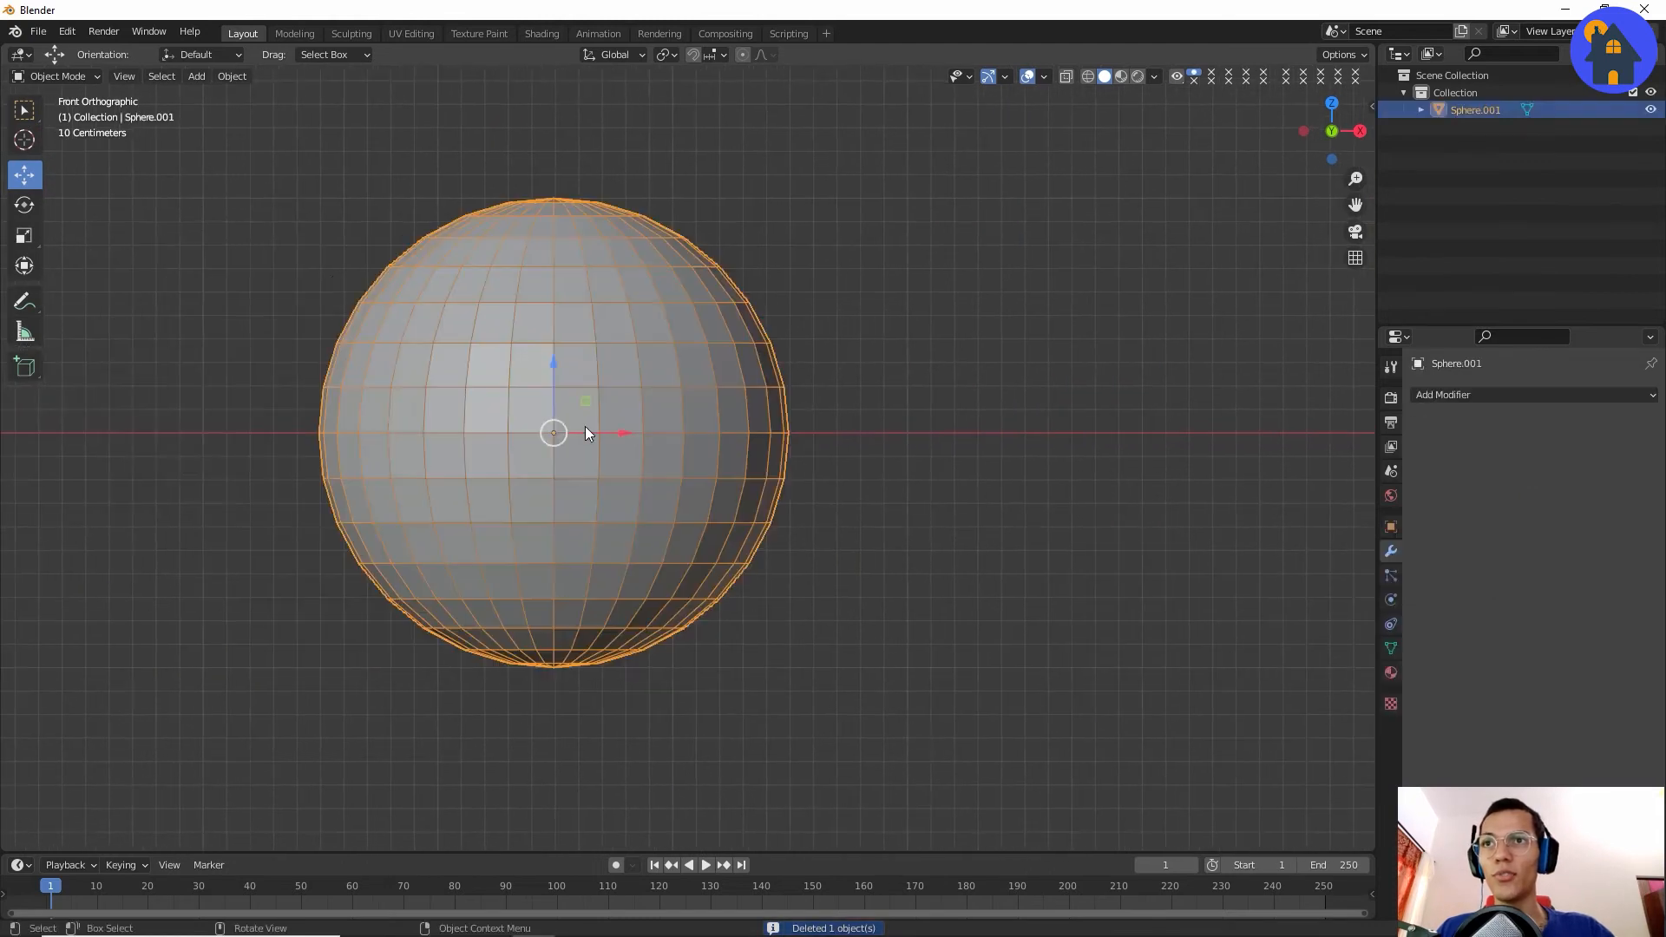
scroll(590, 427, "up", 1)
middle_click_drag(611, 433, 672, 454, "shift")
left_click(1531, 395)
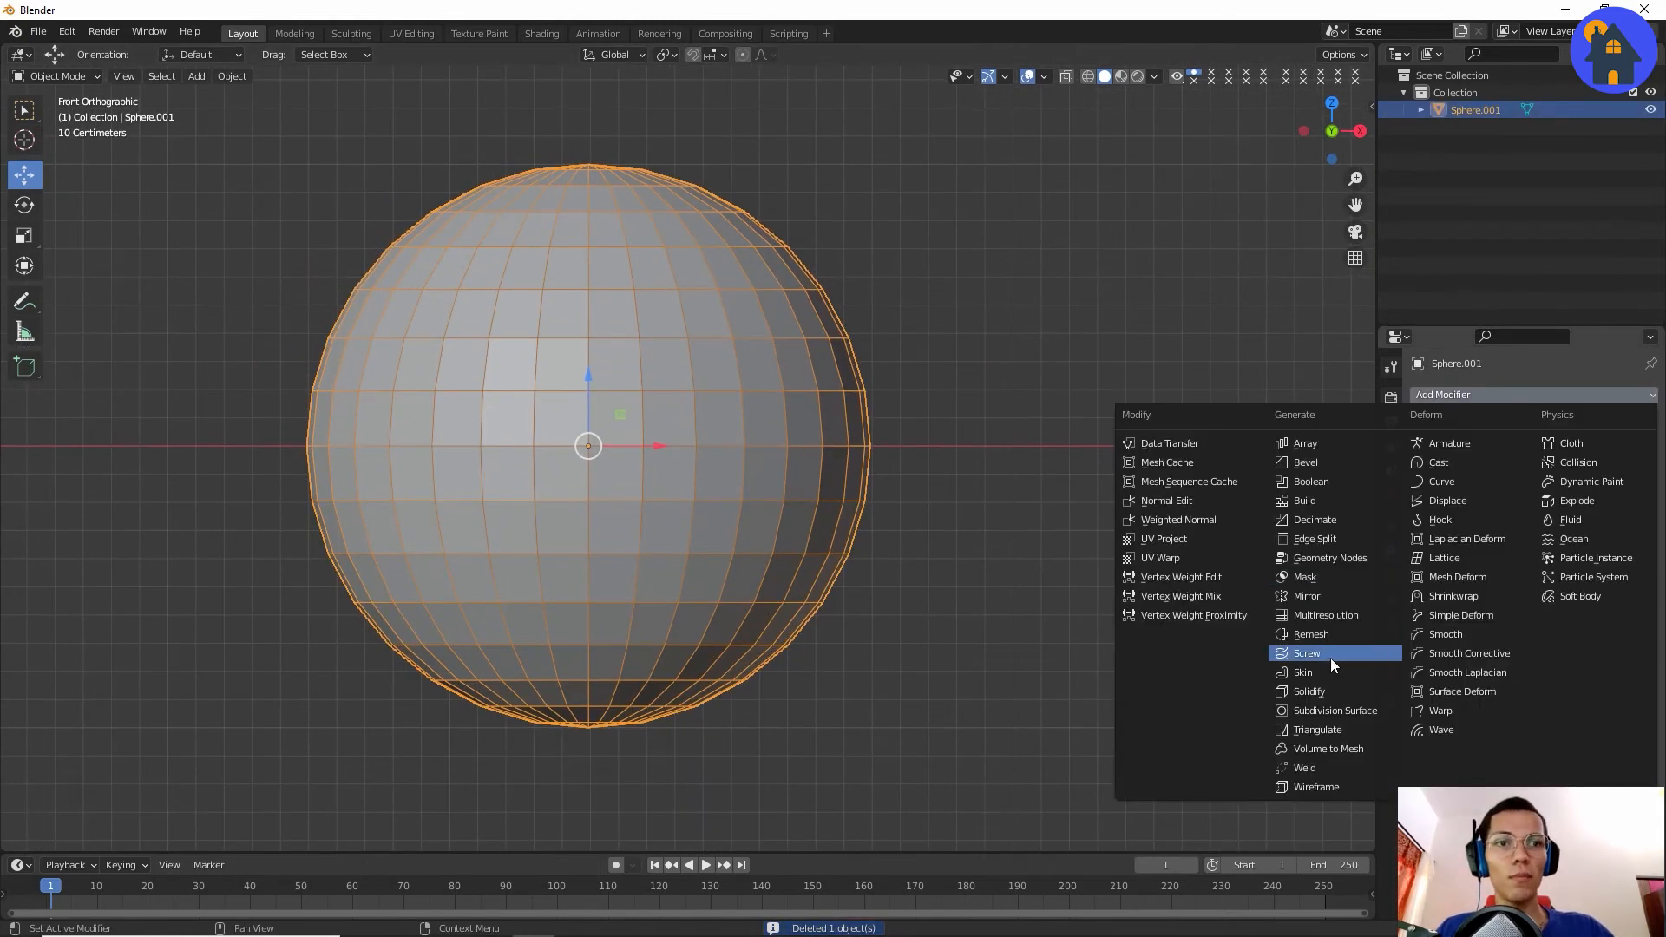
left_click(1313, 635)
middle_click_drag(747, 419, 783, 471)
scroll(784, 471, "down", 2)
scroll(893, 481, "up", 1)
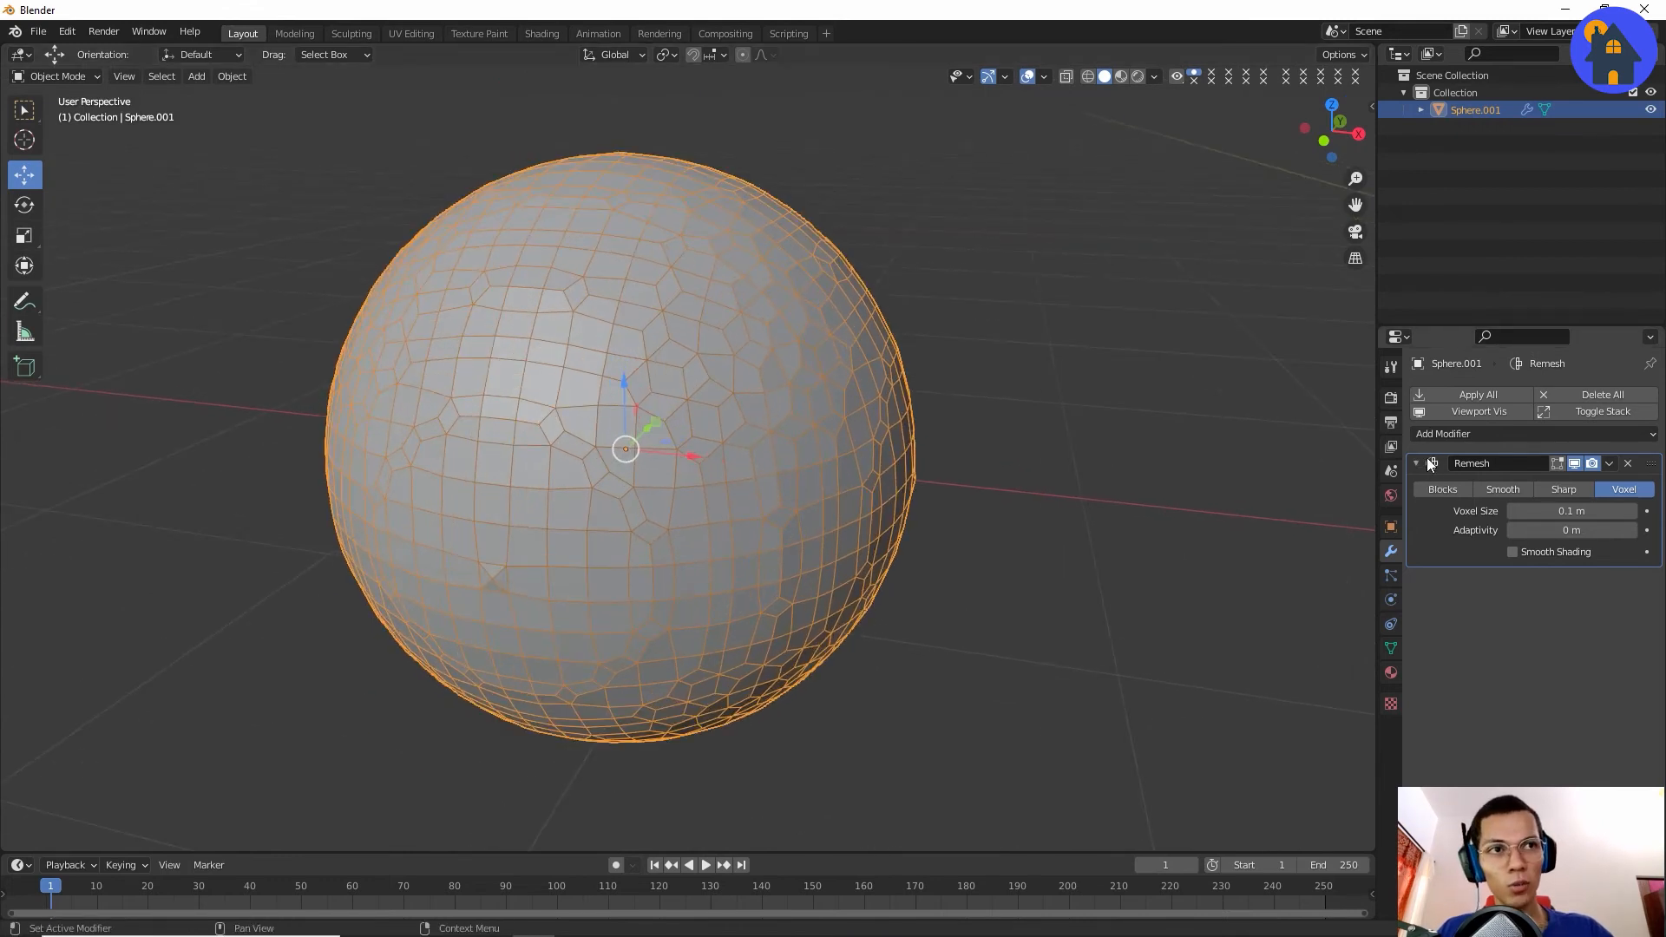
middle_click_drag(1017, 502, 1009, 497)
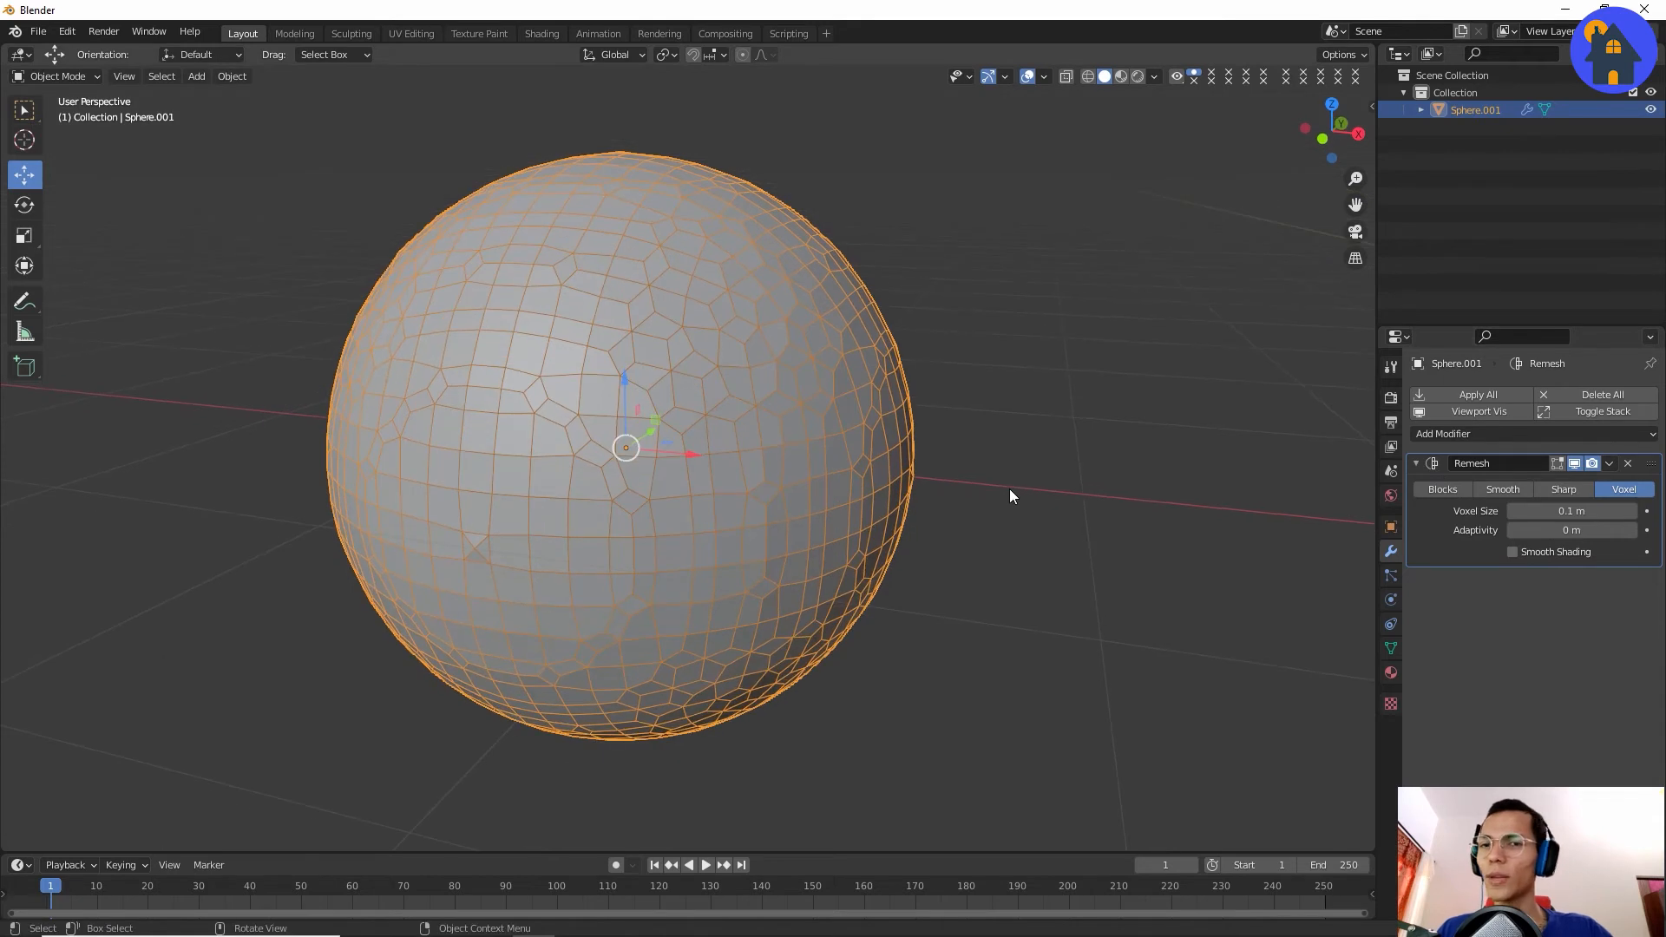
Switch the Remesh modifier to Blocks mode and inspect the blocky sphere.
left_click(1432, 490)
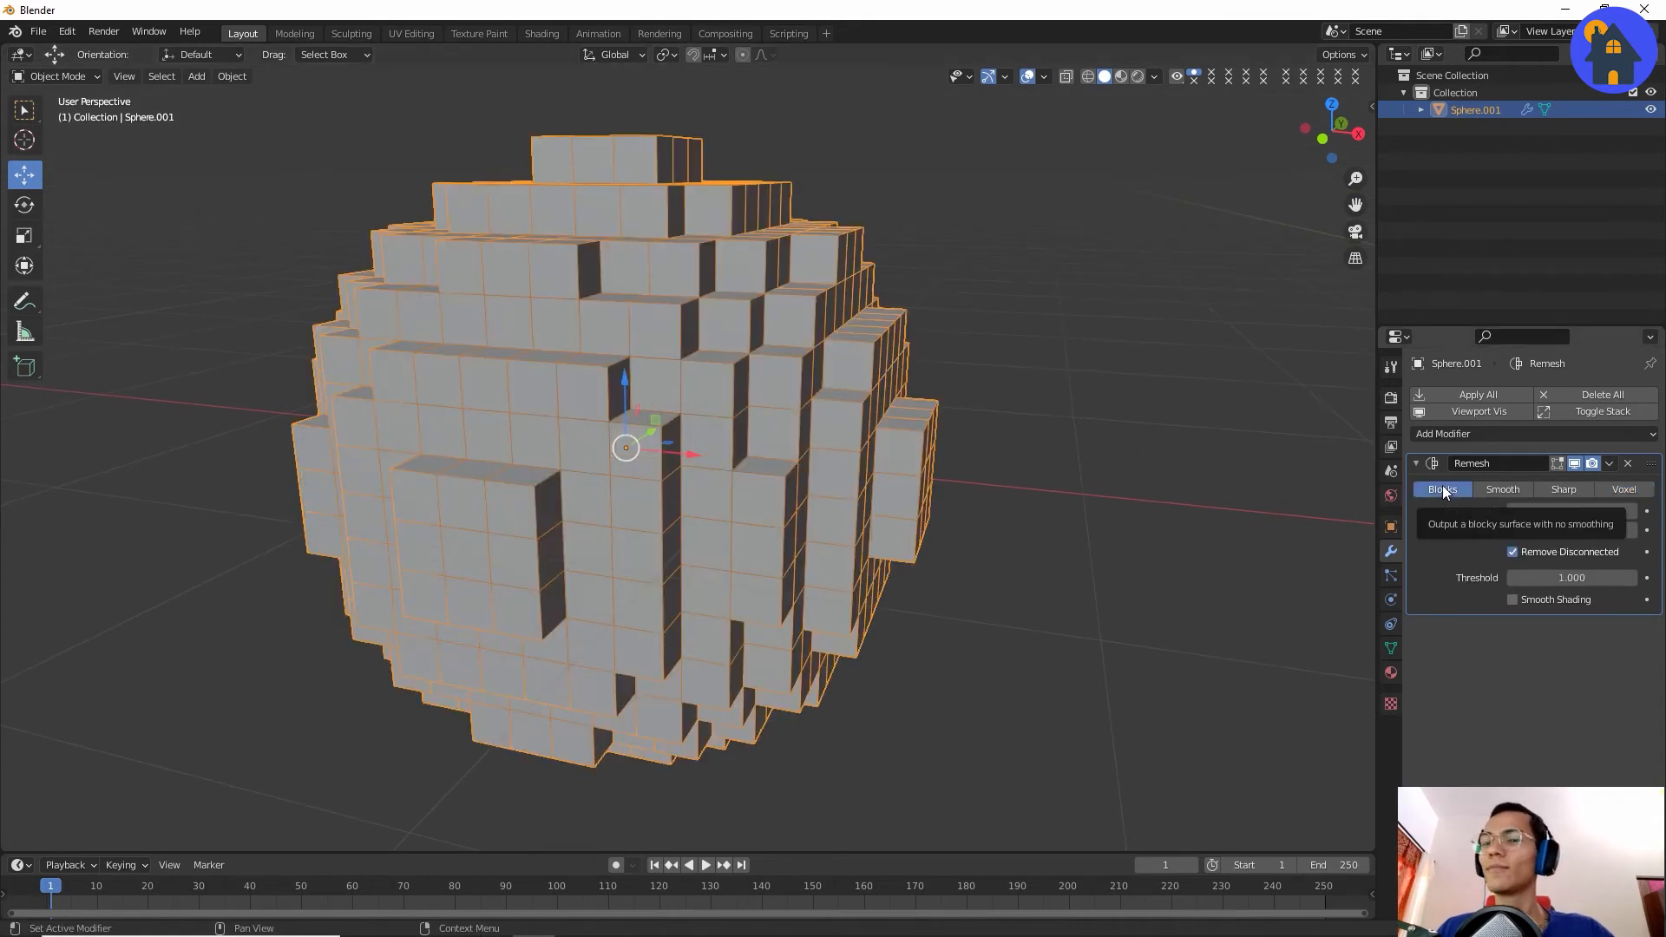
scroll(949, 469, "down", 2)
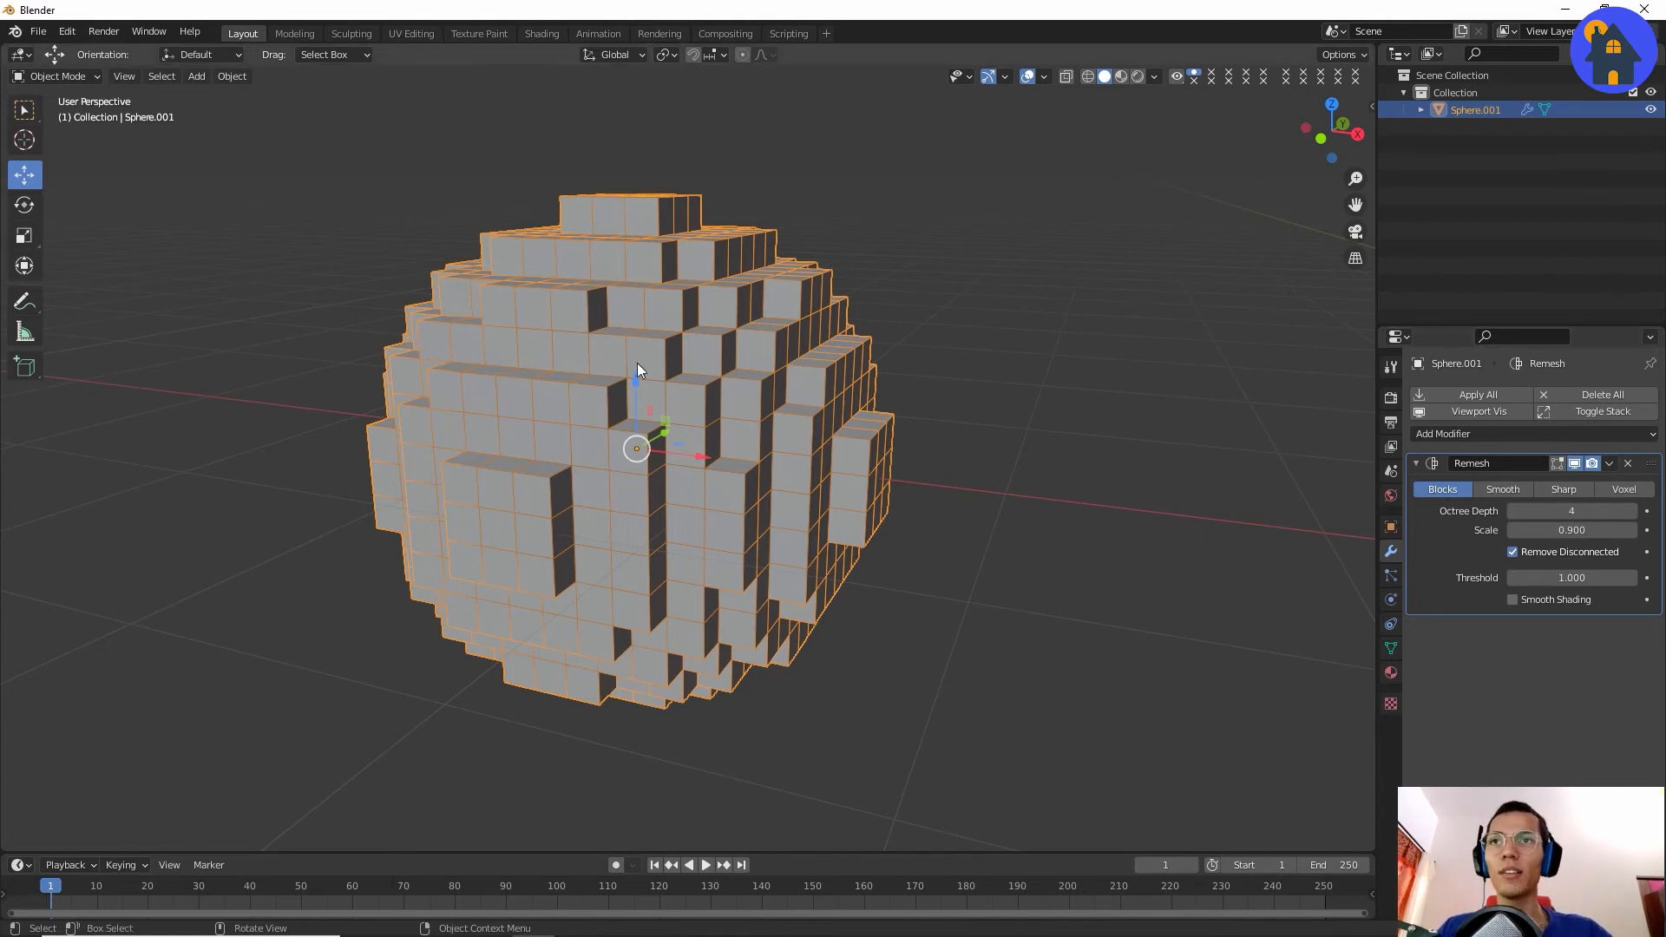
left_click(998, 364)
scroll(899, 415, "down", 1)
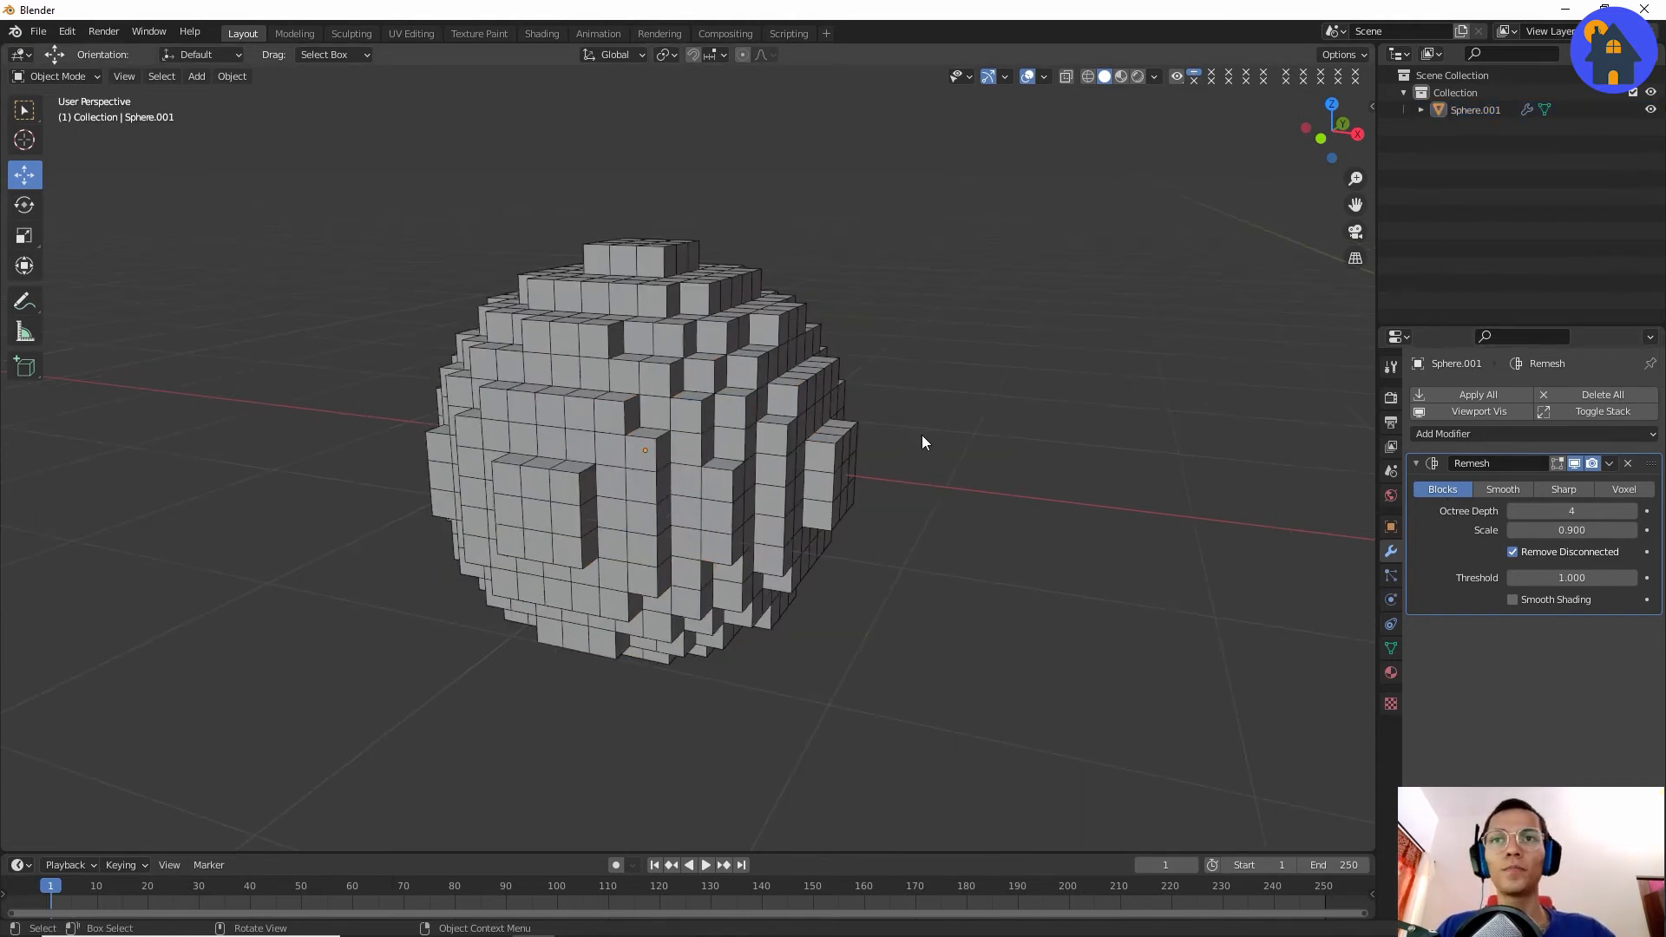
scroll(922, 435, "up", 1)
left_click(821, 442)
scroll(821, 443, "up", 1)
middle_click_drag(820, 443, 789, 428)
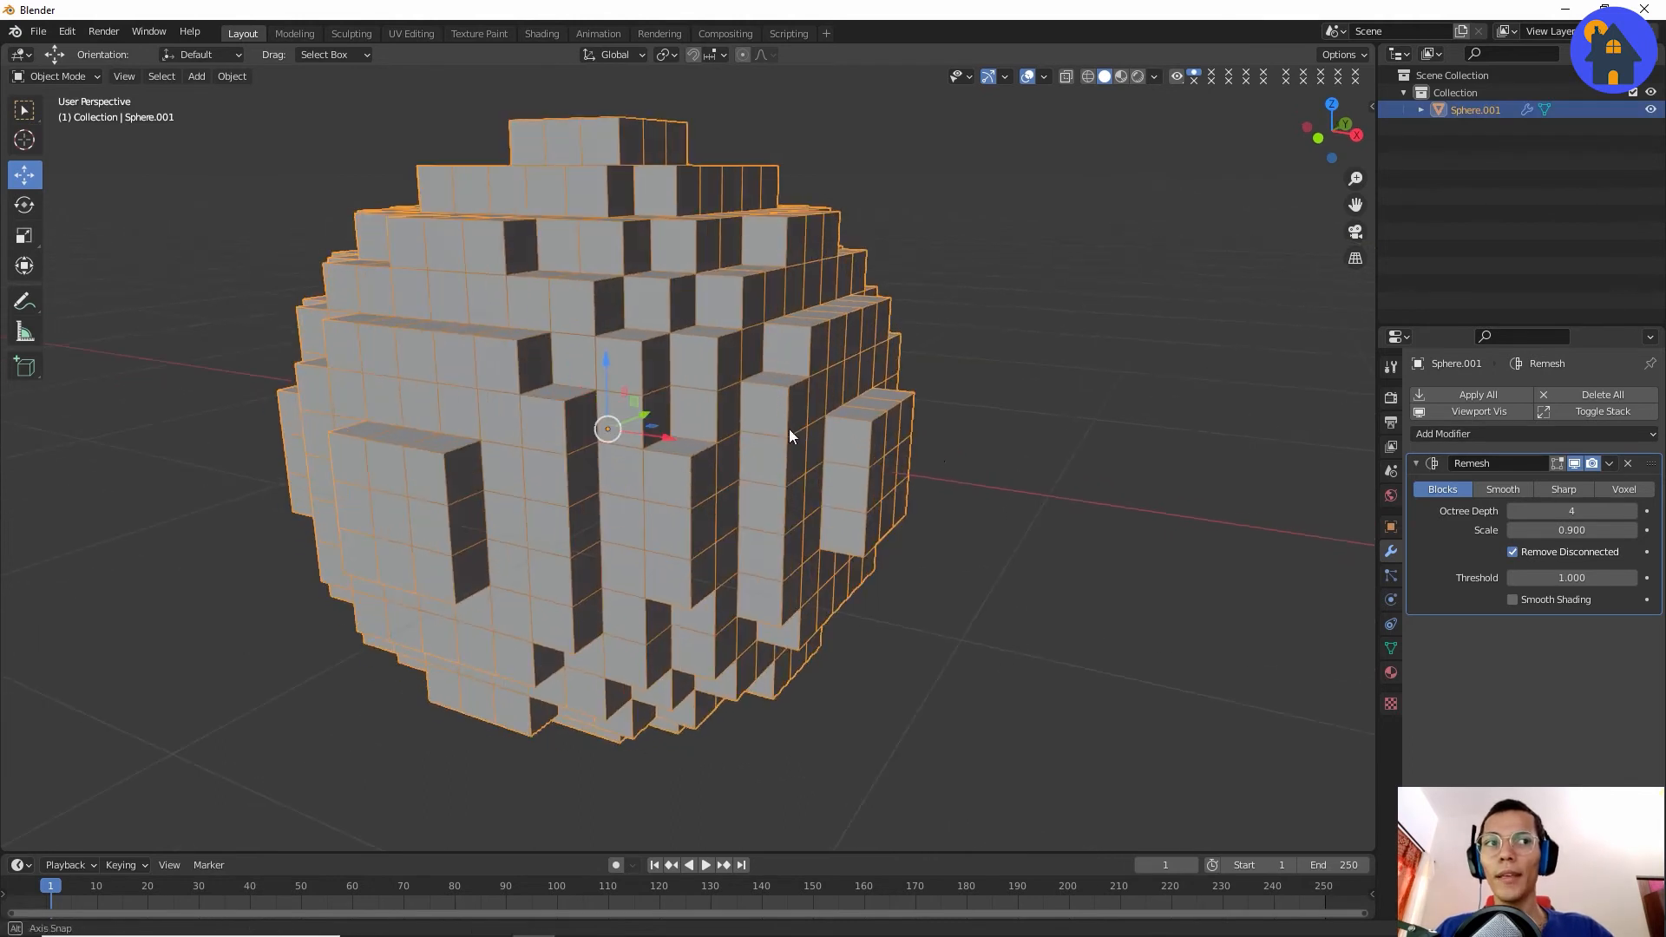
Turn on smooth shading in the Remesh modifier and inspect the blocky sphere from several angles.
left_click(1512, 599)
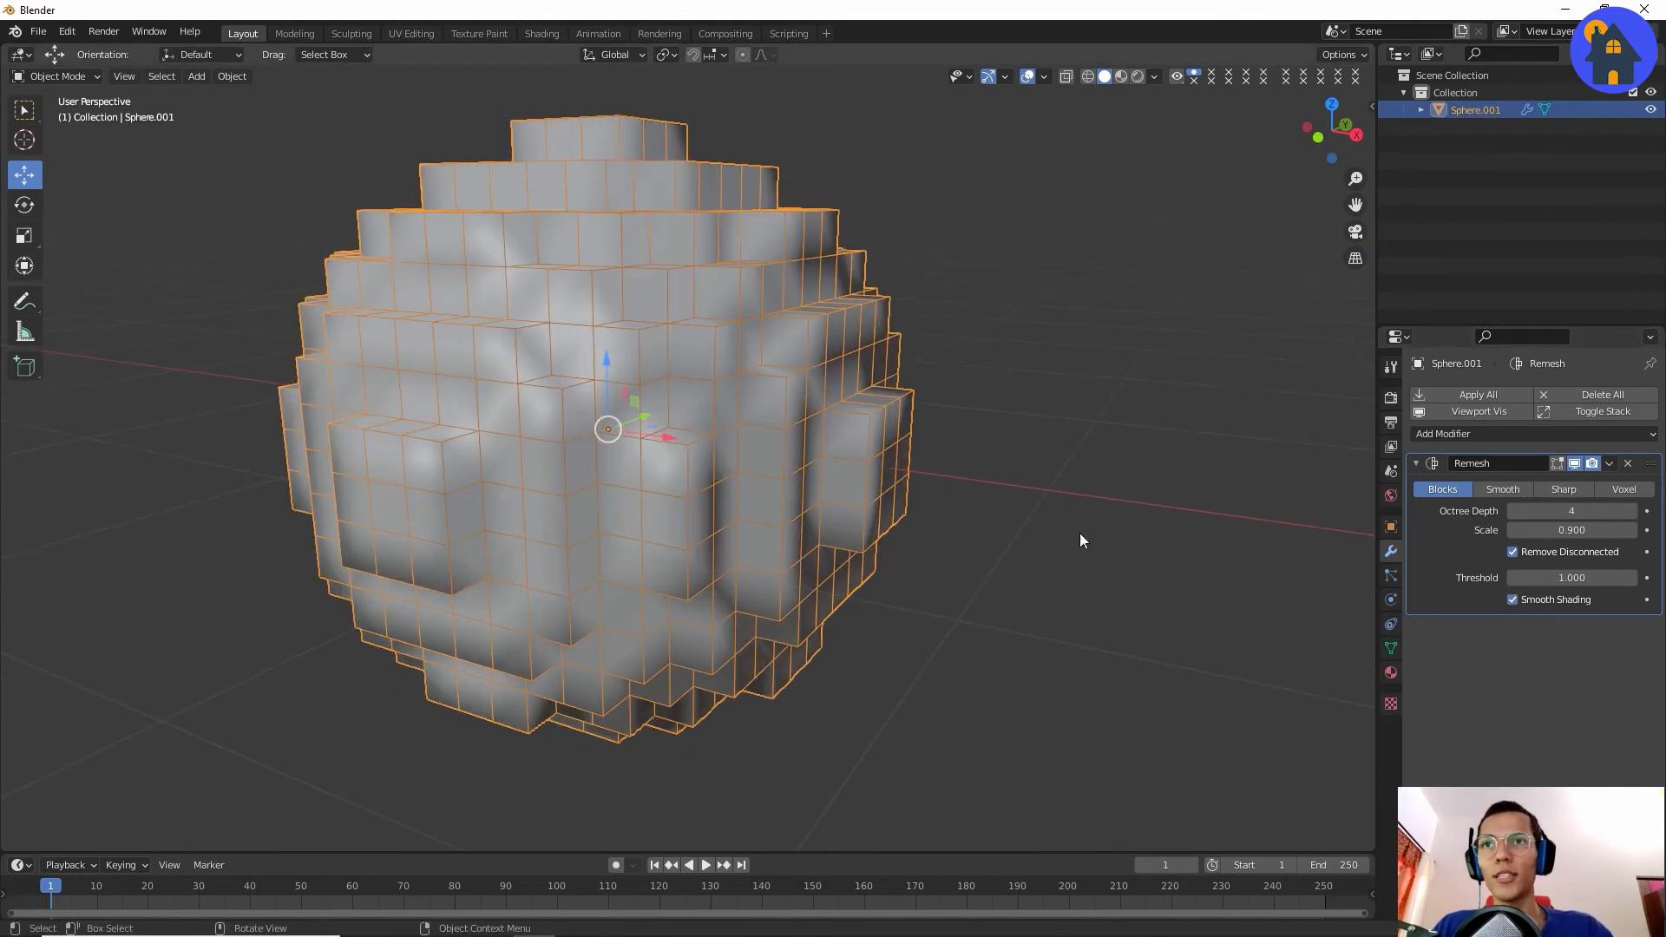
left_click(1079, 533)
middle_click_drag(1080, 533, 803, 476)
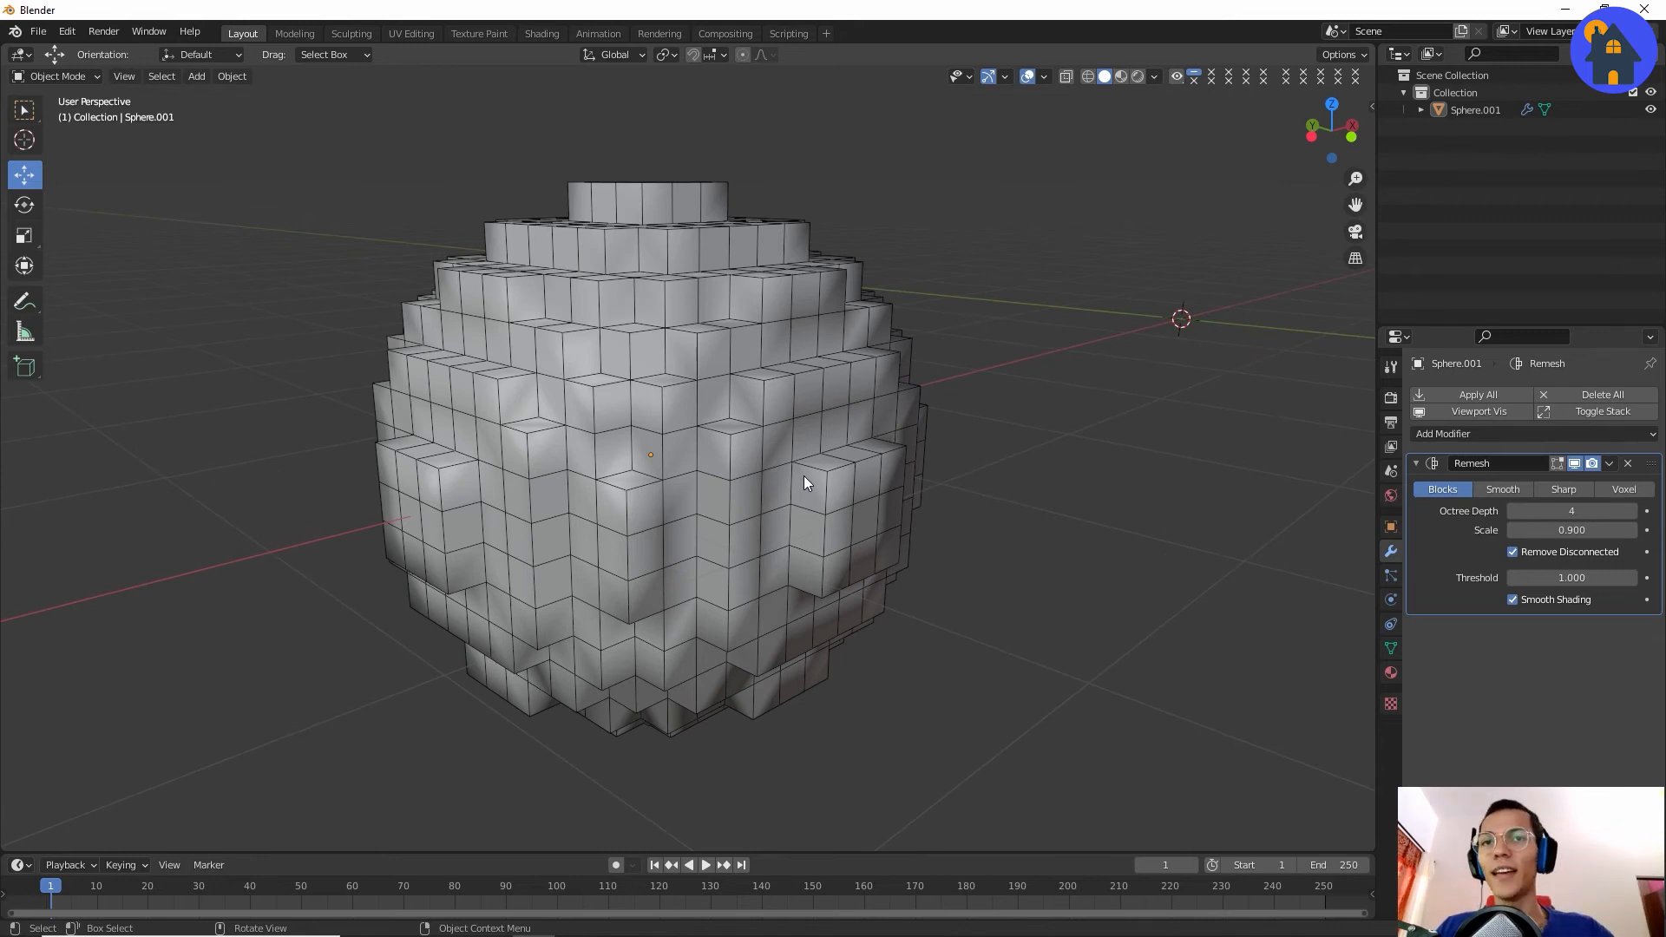
middle_click_drag(804, 475, 724, 486)
left_click(679, 470)
key("Tab")
key("q")
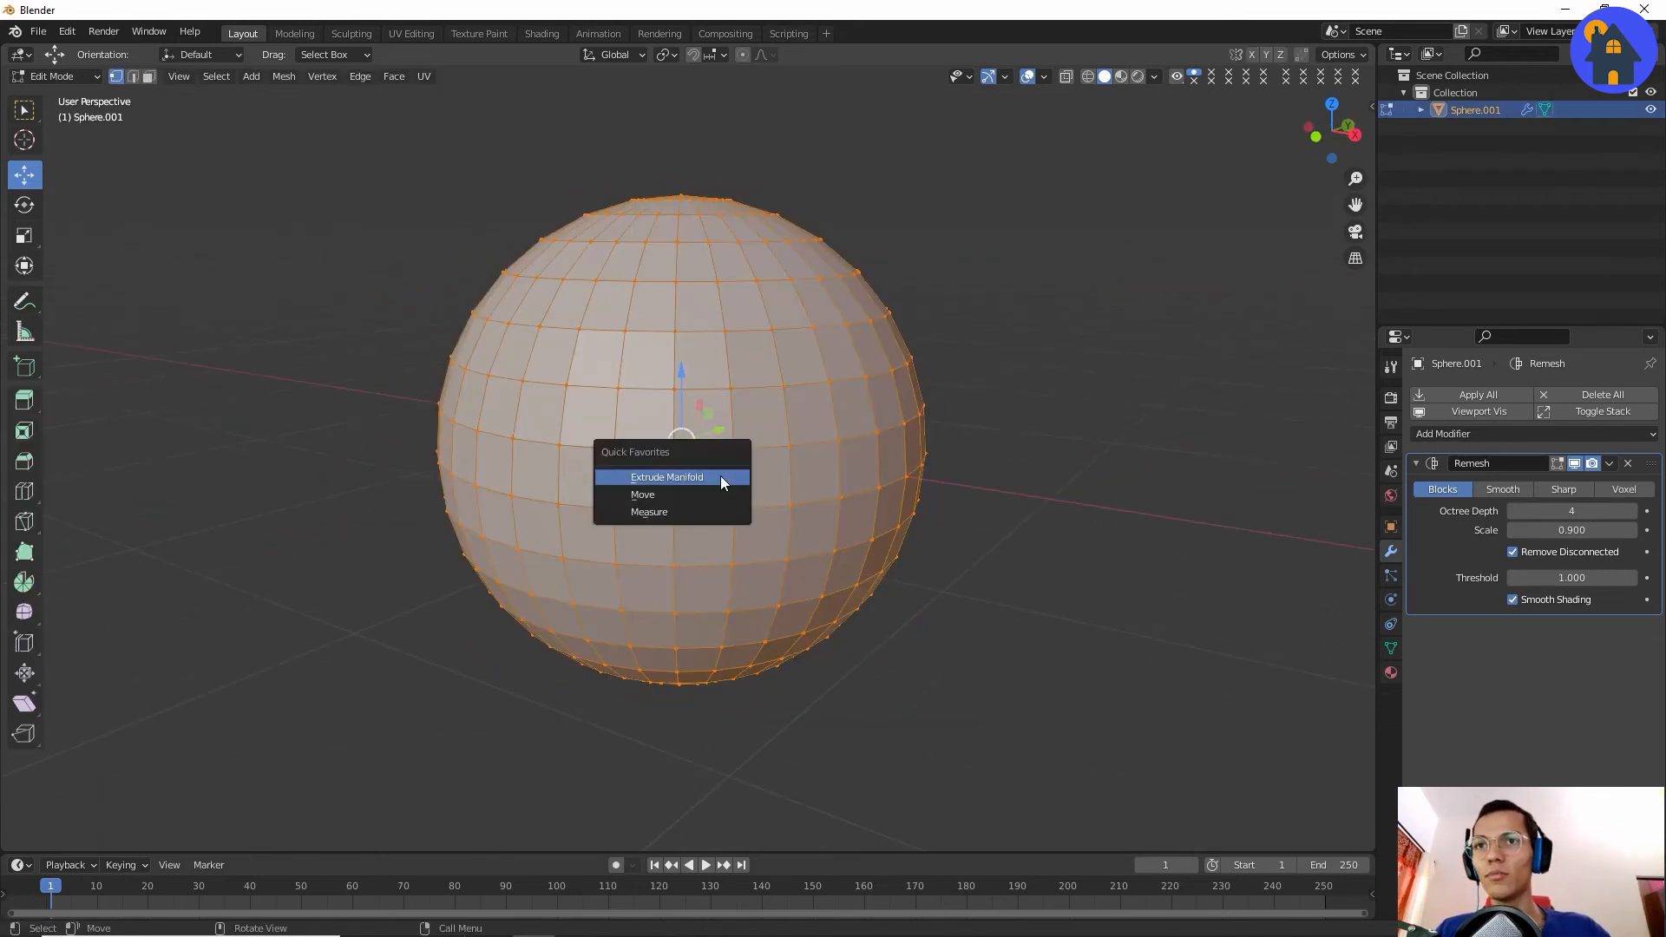
left_click(721, 480)
key("Tab")
Hide the wireframe overlay and turn off smooth shading in the Remesh modifier.
key("q")
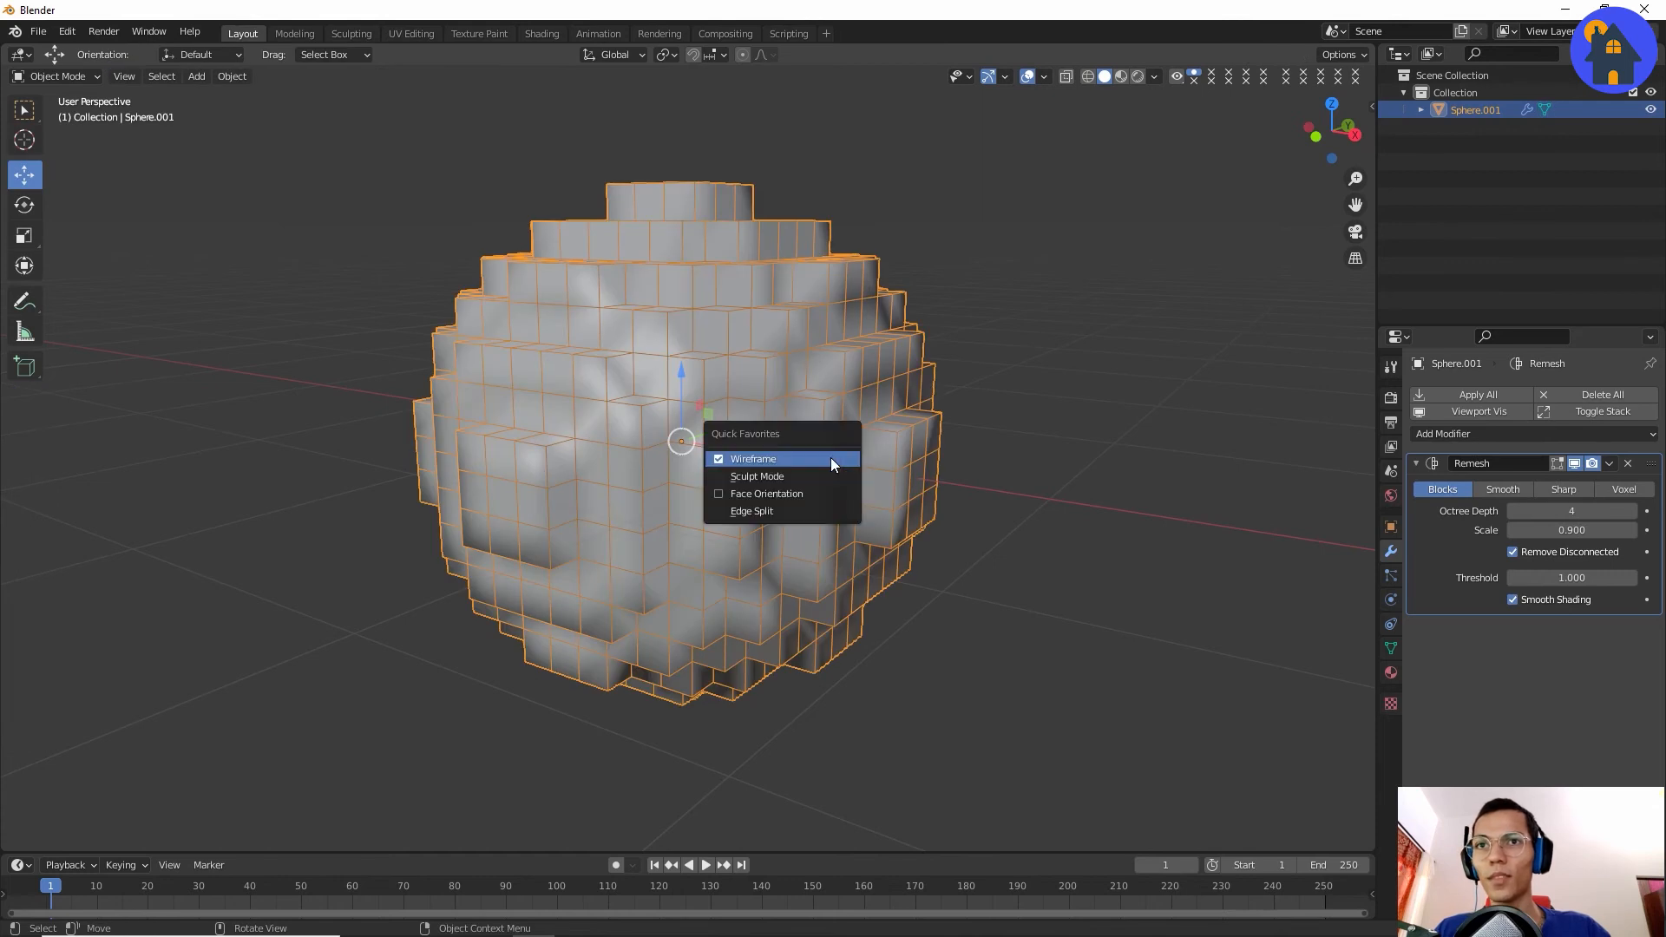
left_click(830, 457)
left_click(1514, 600)
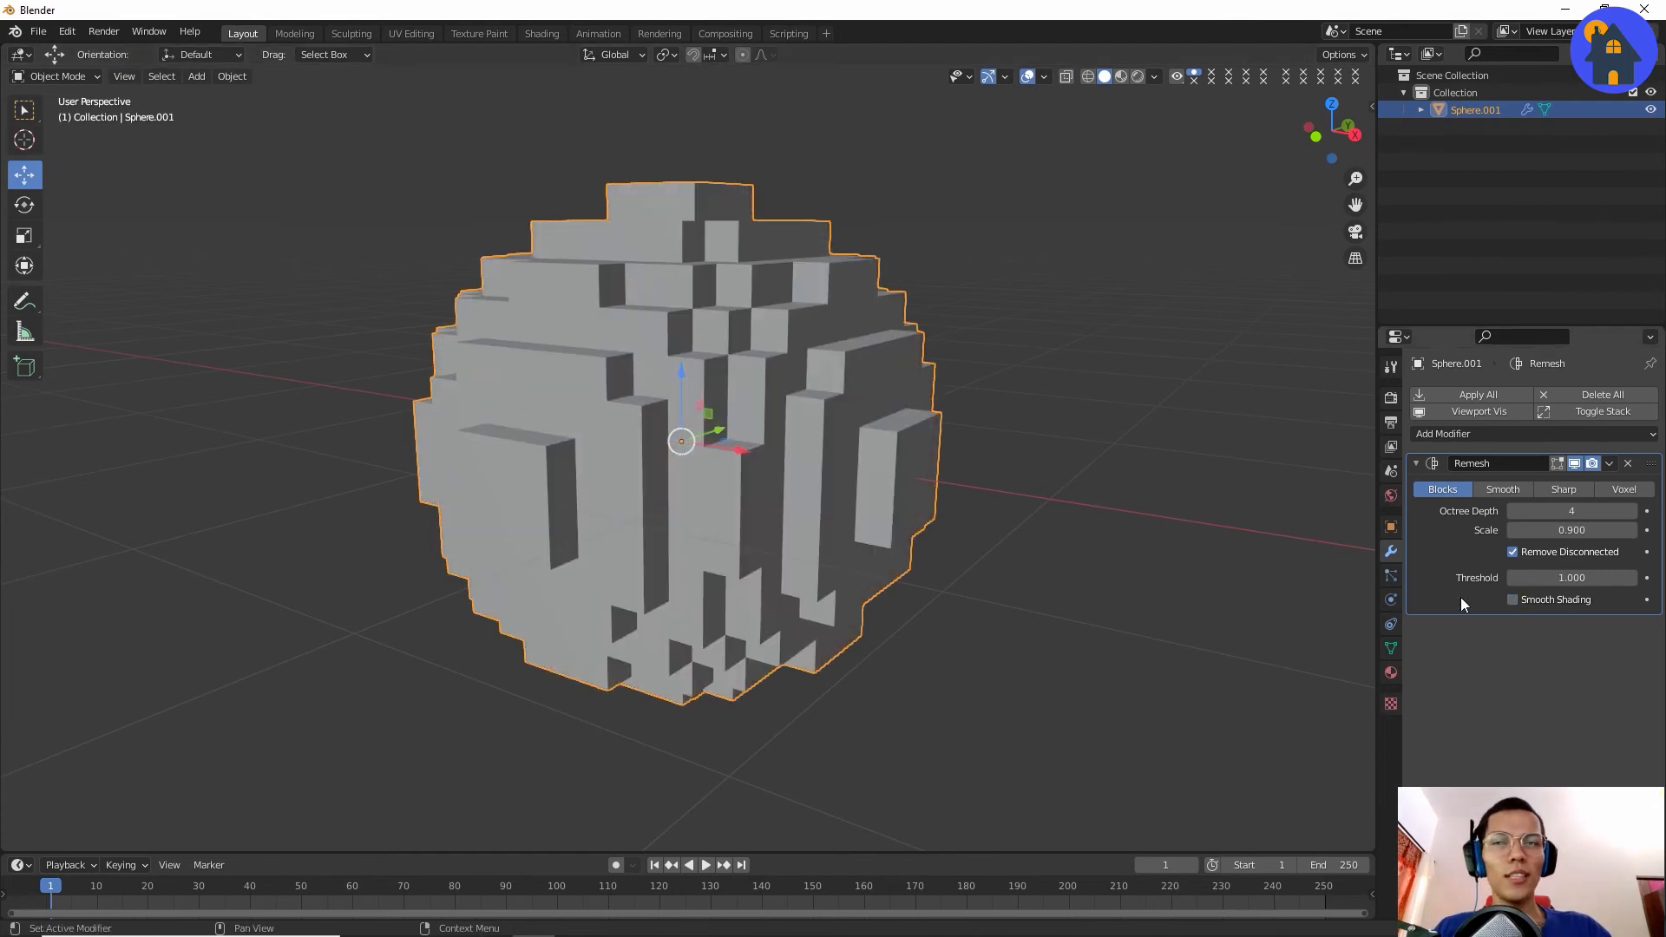
Lower the Remesh modifier's Octree Depth to 1 to show coarser blocks.
middle_click_drag(847, 473, 885, 476)
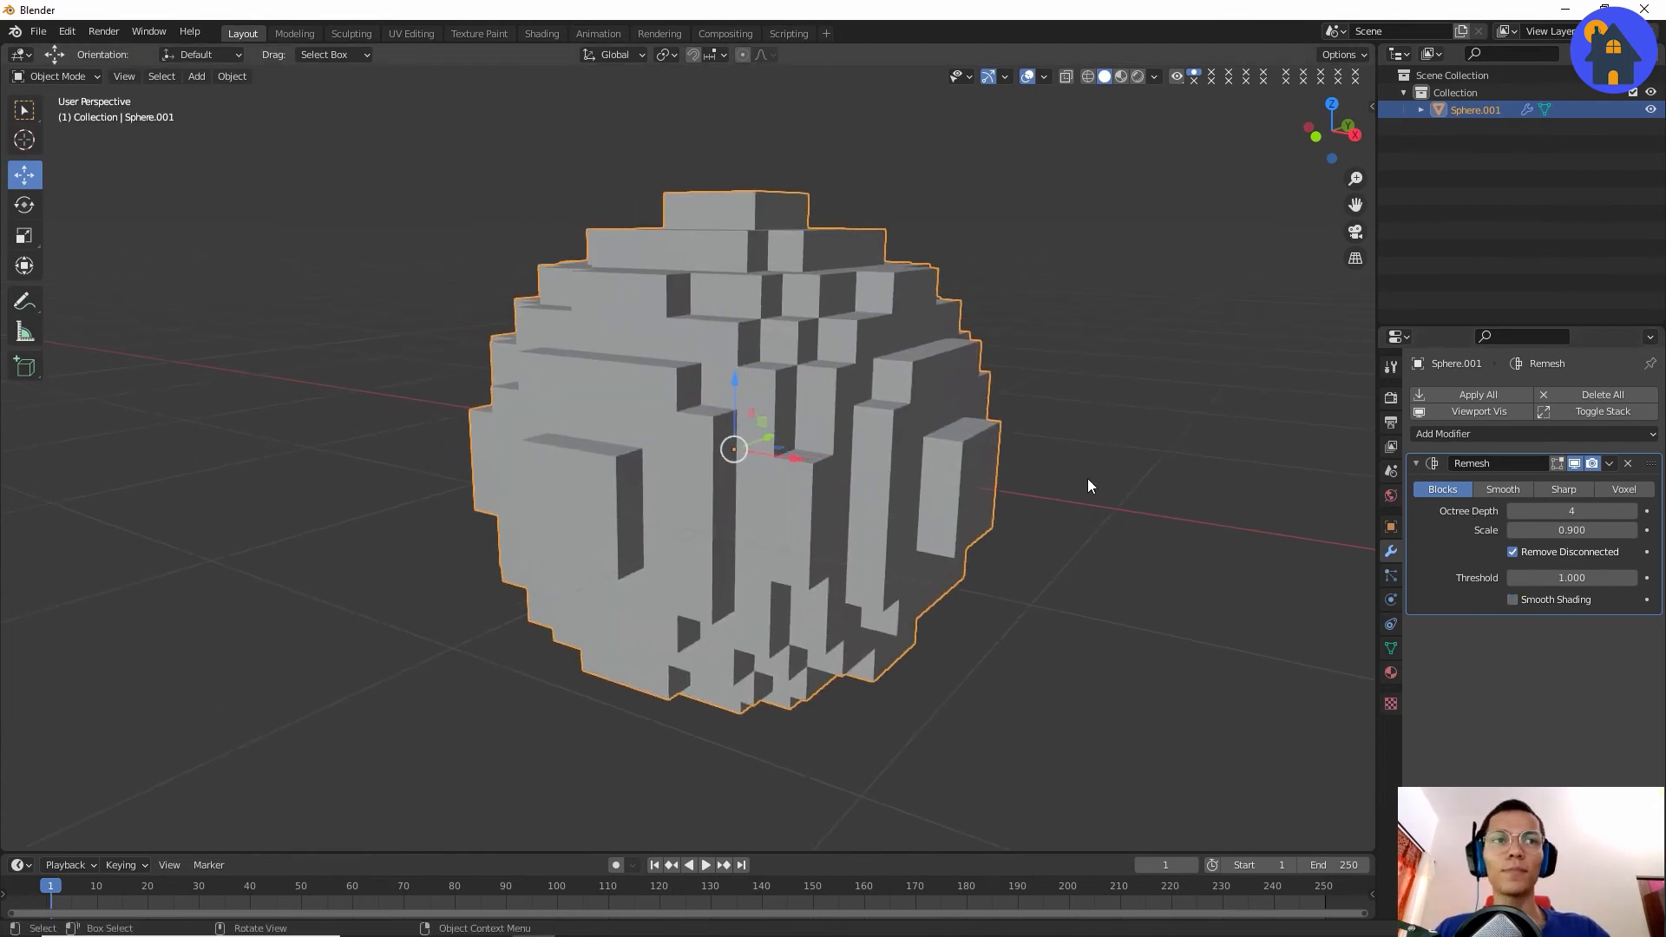
mouse_move(1091, 487)
middle_mouse_down()
mouse_move(1031, 446)
mouse_move(1036, 499)
mouse_move(1068, 499)
middle_mouse_up()
left_click(1513, 512)
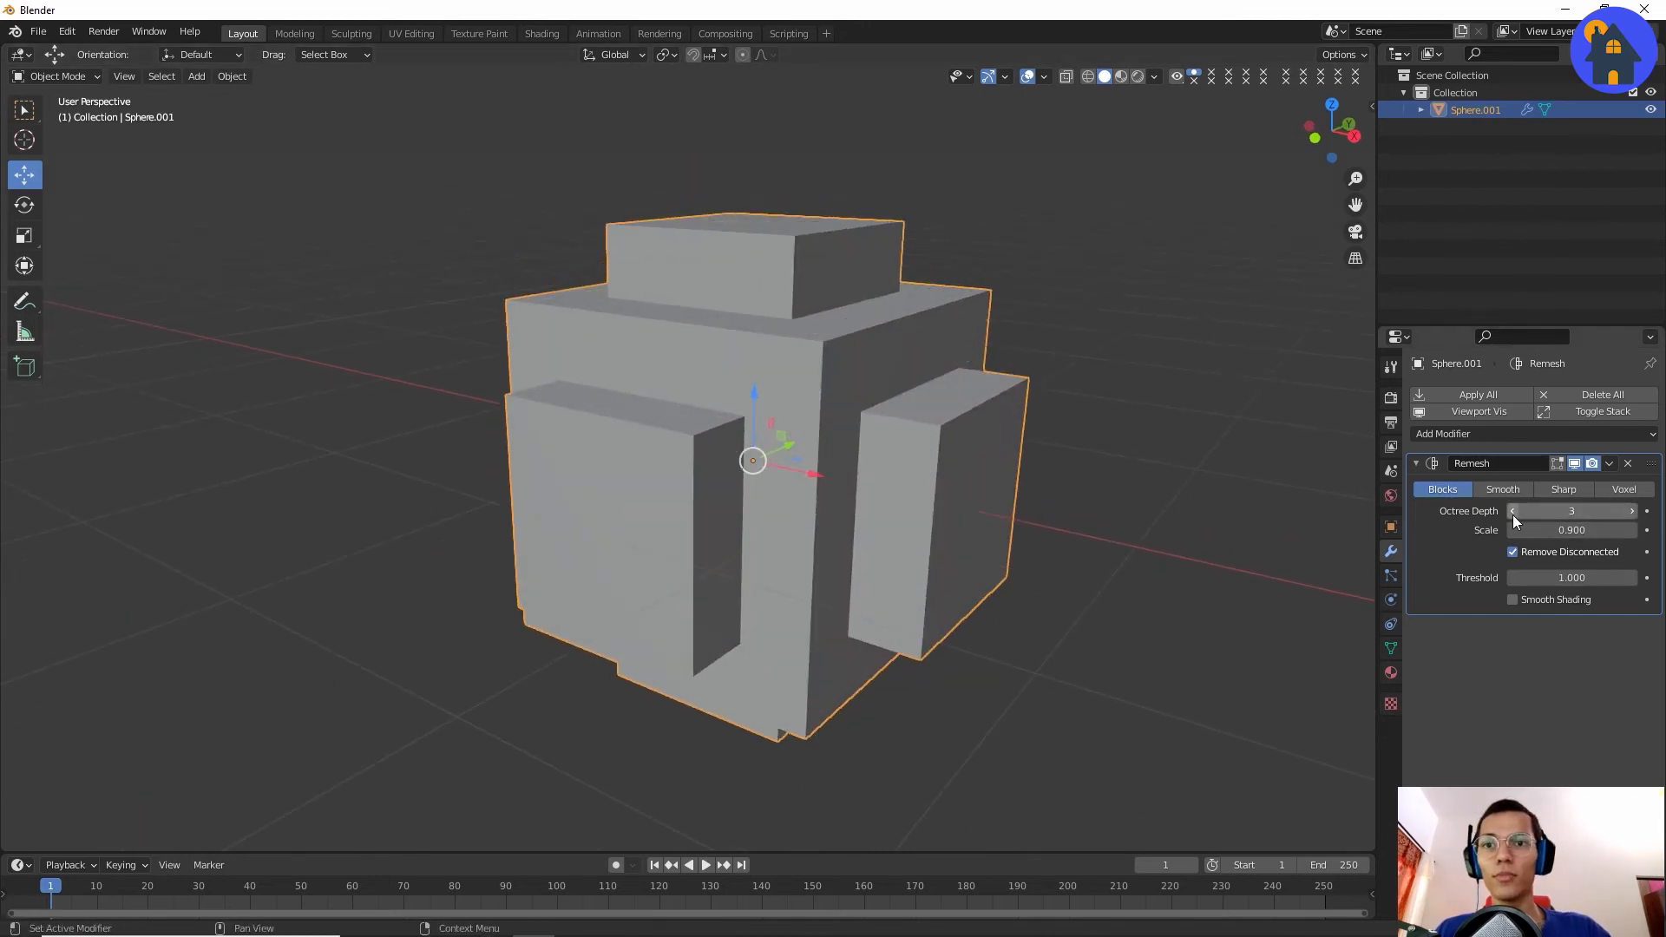
left_click(1512, 512)
left_click(1513, 514)
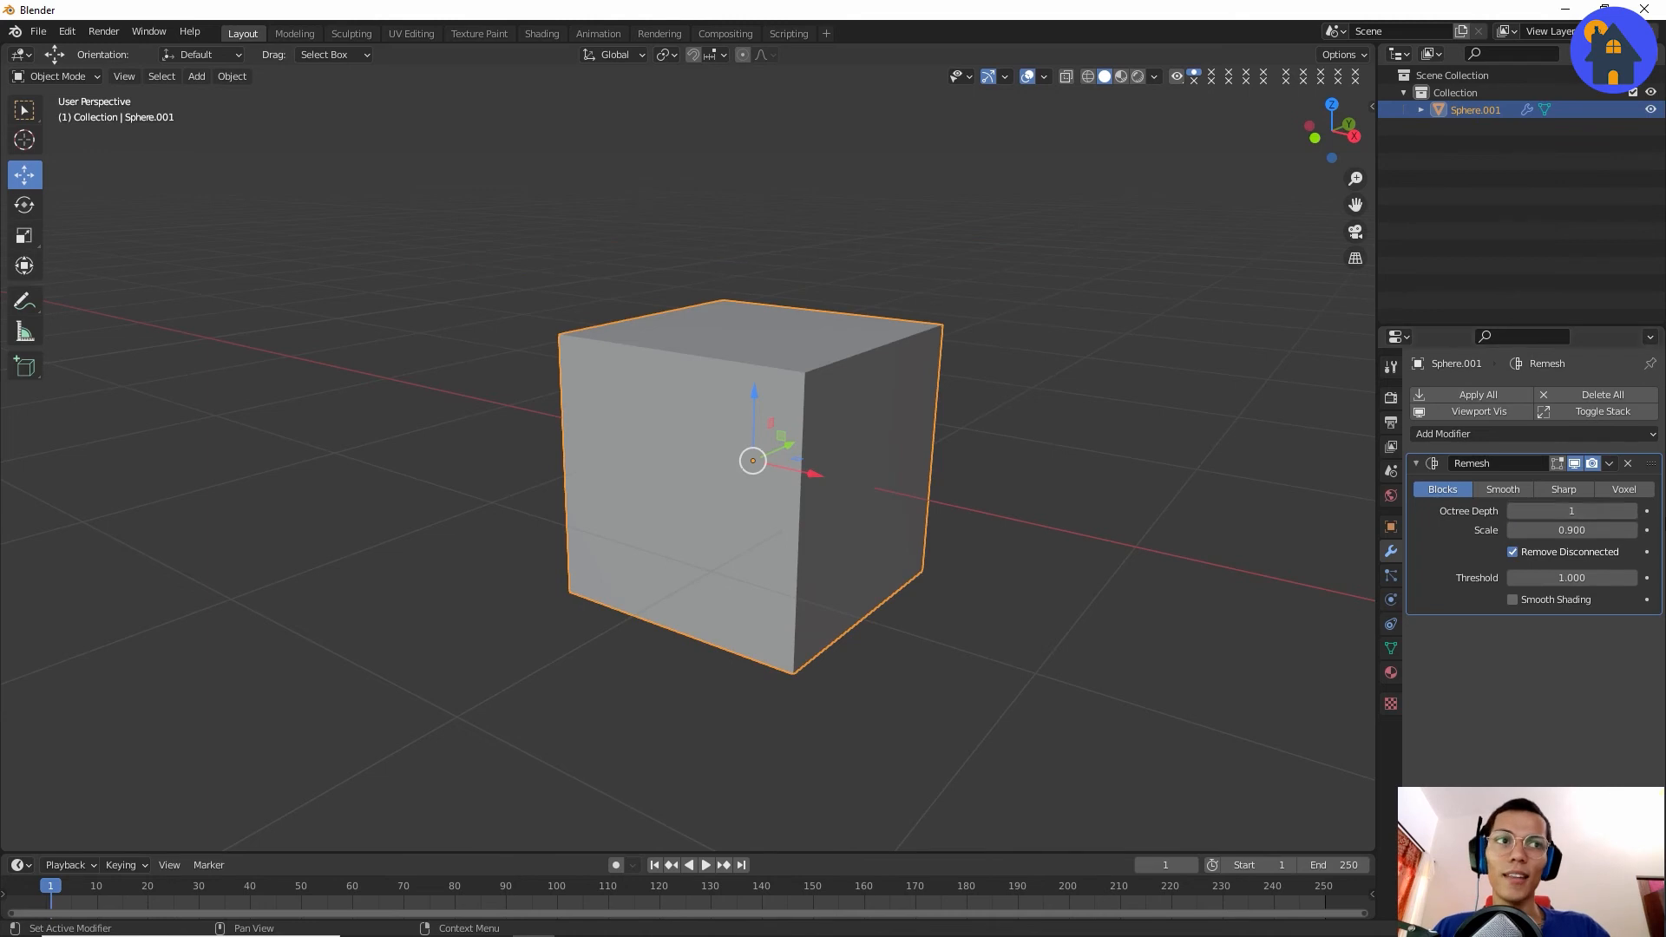
Raise the Remesh modifier's Octree Depth to 5, return it to 4, and deselect the sphere.
left_click(1631, 514)
left_click(1632, 511)
left_click(1632, 511)
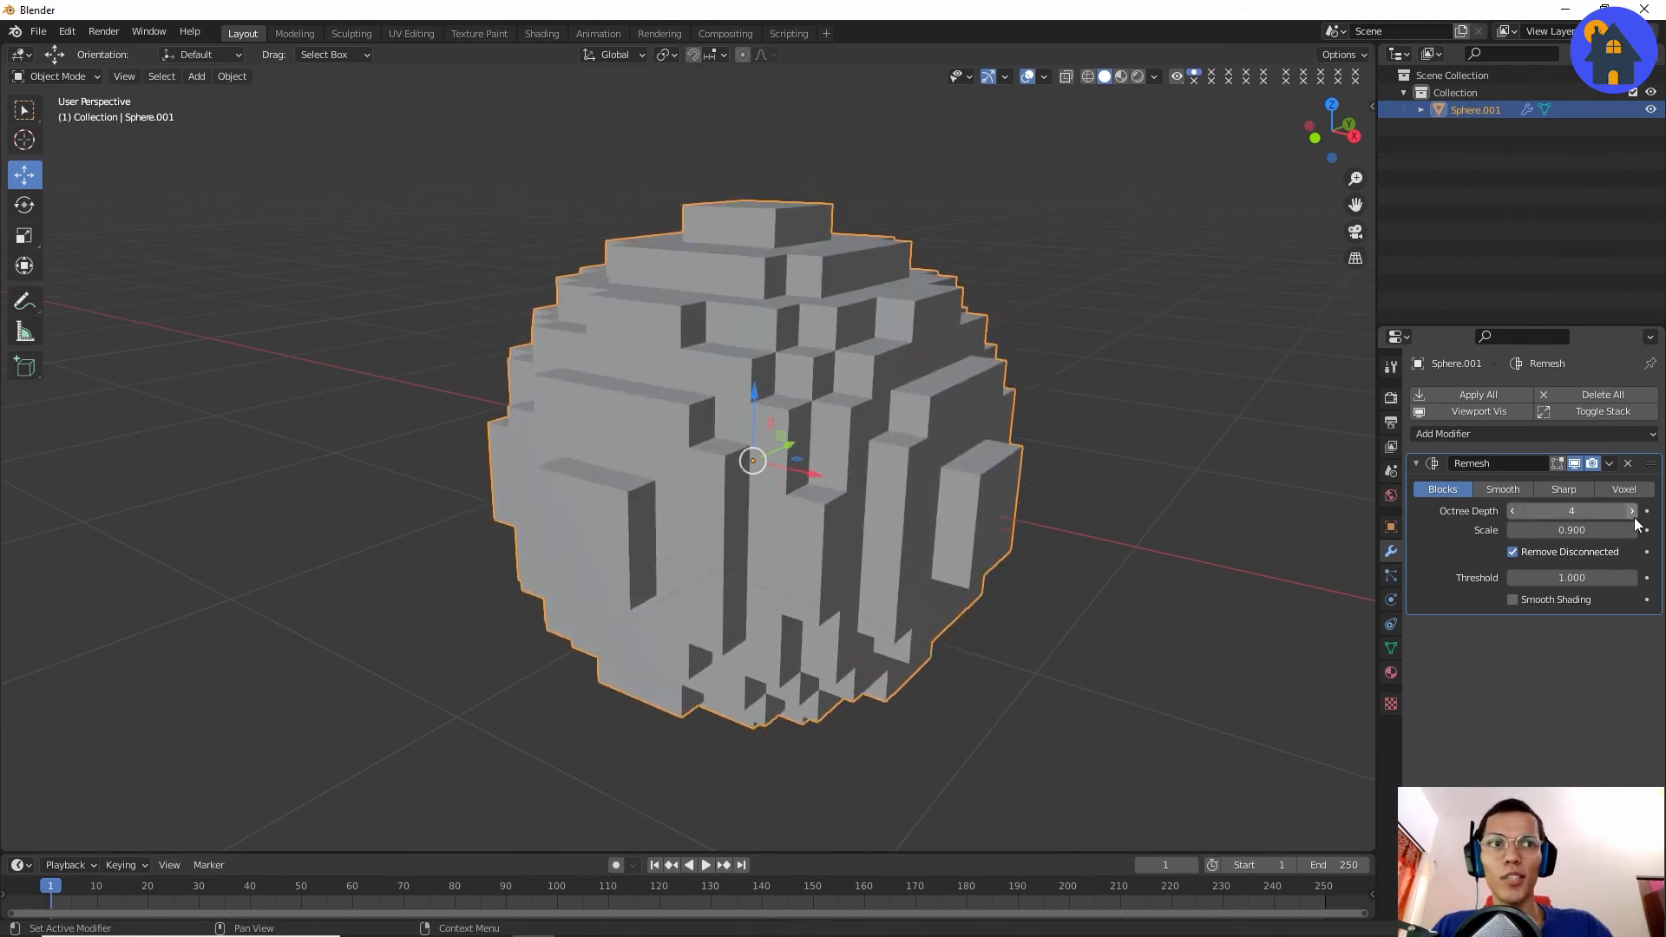
left_click(1632, 514)
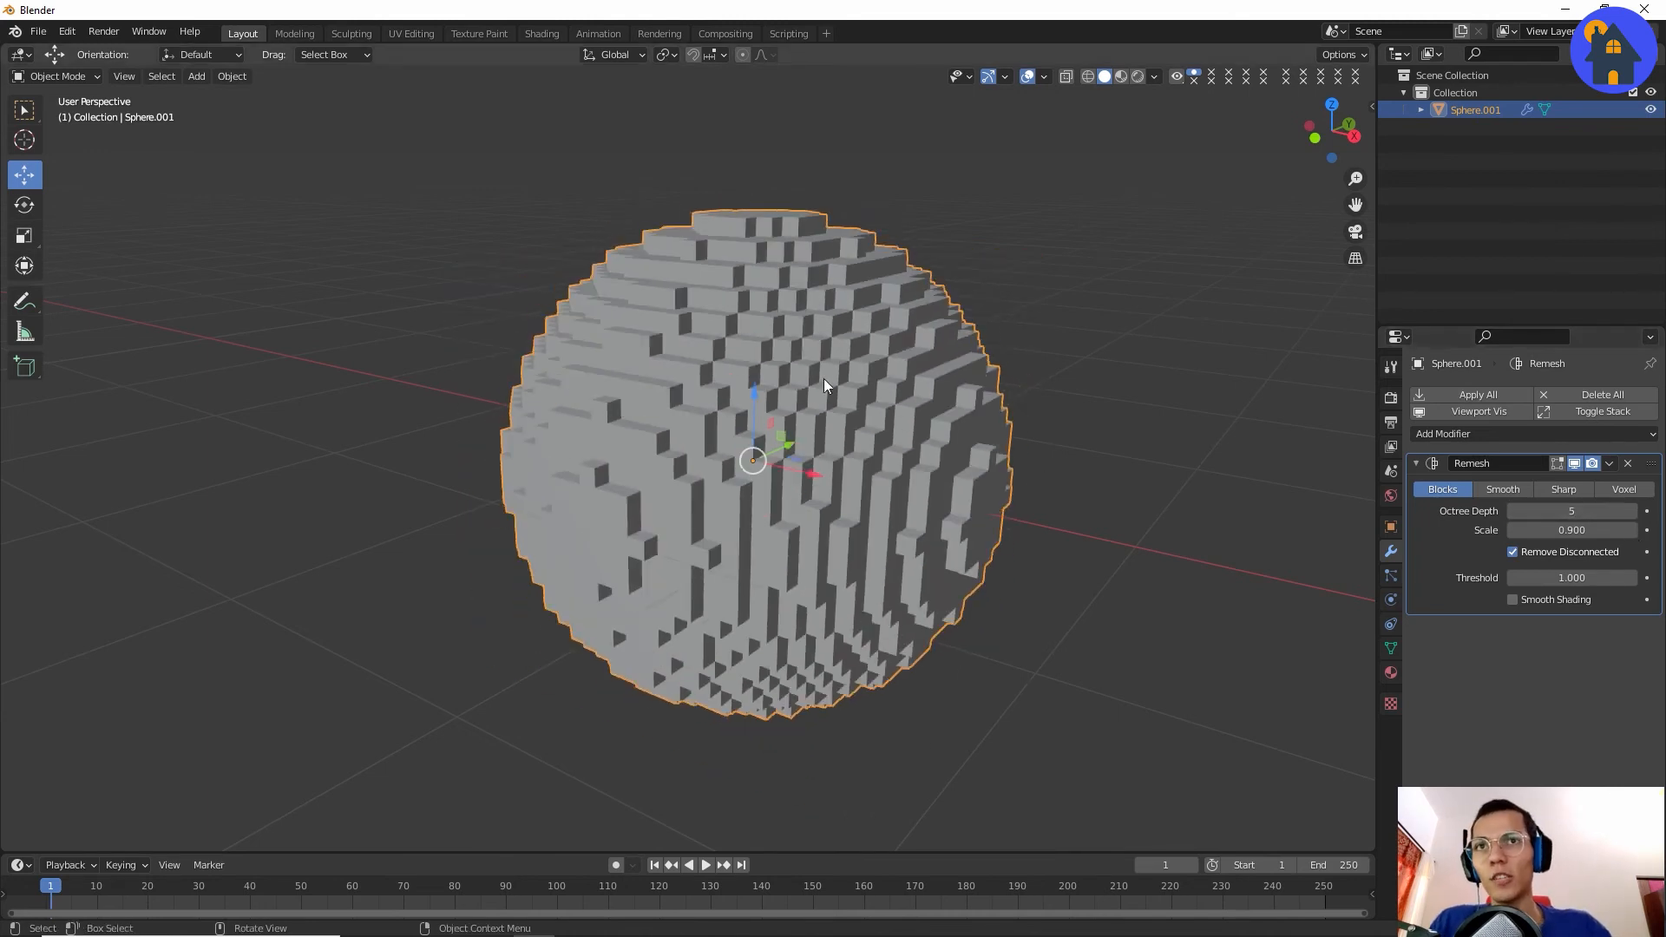
left_click(1513, 511)
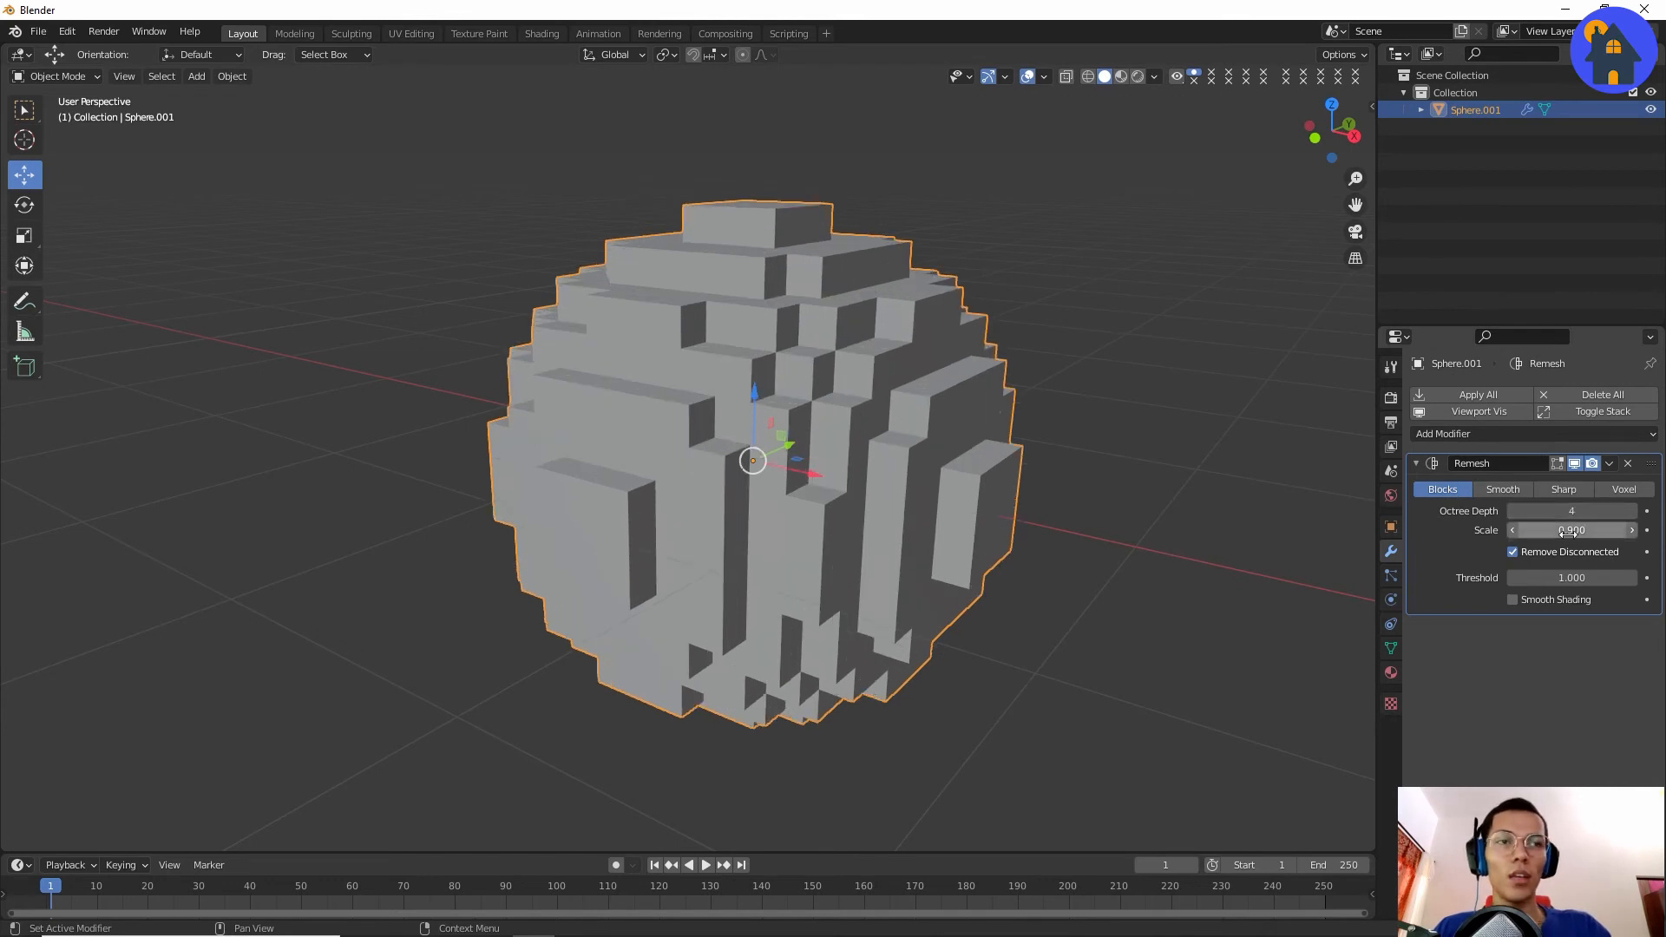
left_click_drag(1577, 533, 1576, 533)
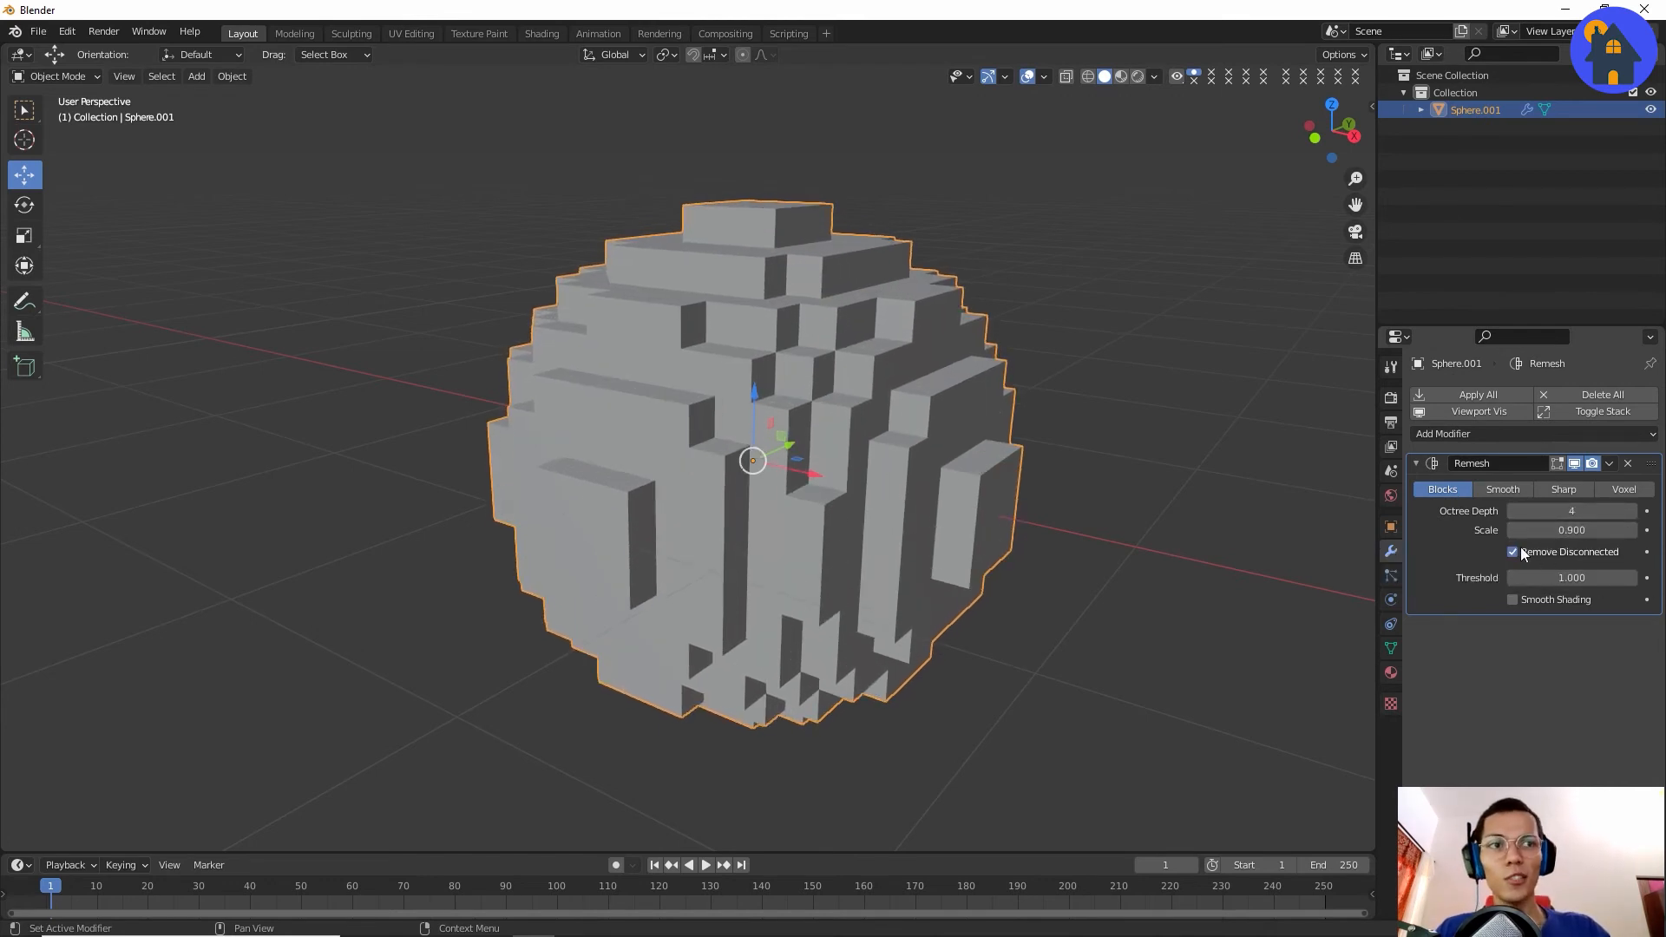
left_click(1151, 484)
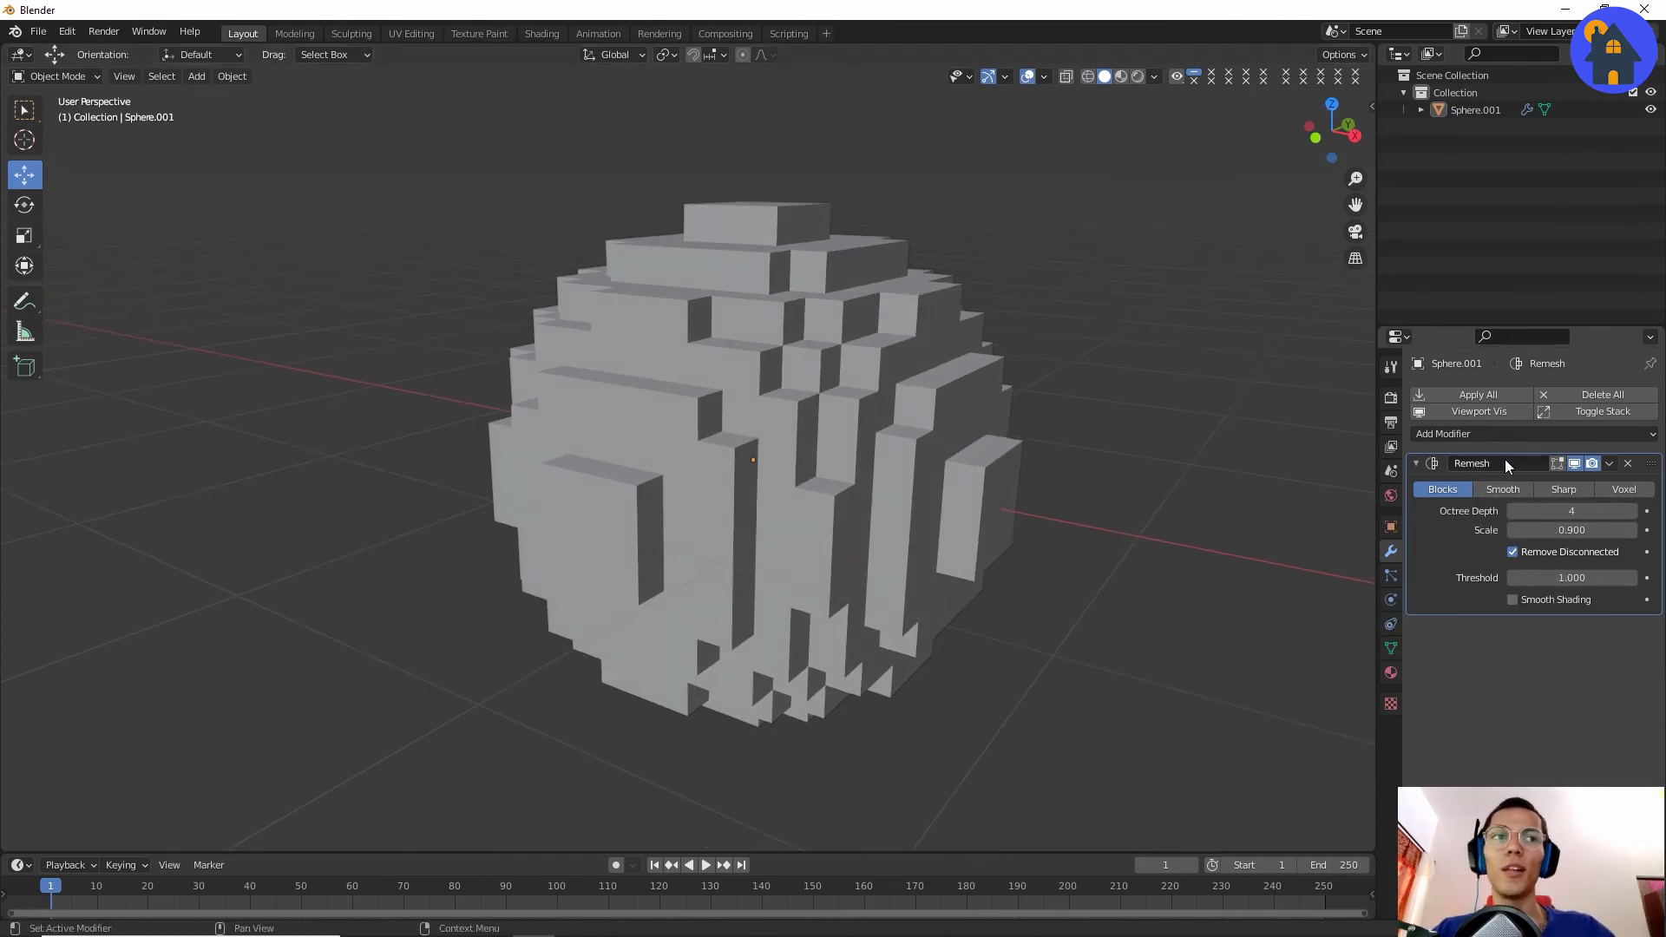
Switch the Remesh modifier to Smooth mode, select the sphere and inspect its surface up close.
left_click(1504, 490)
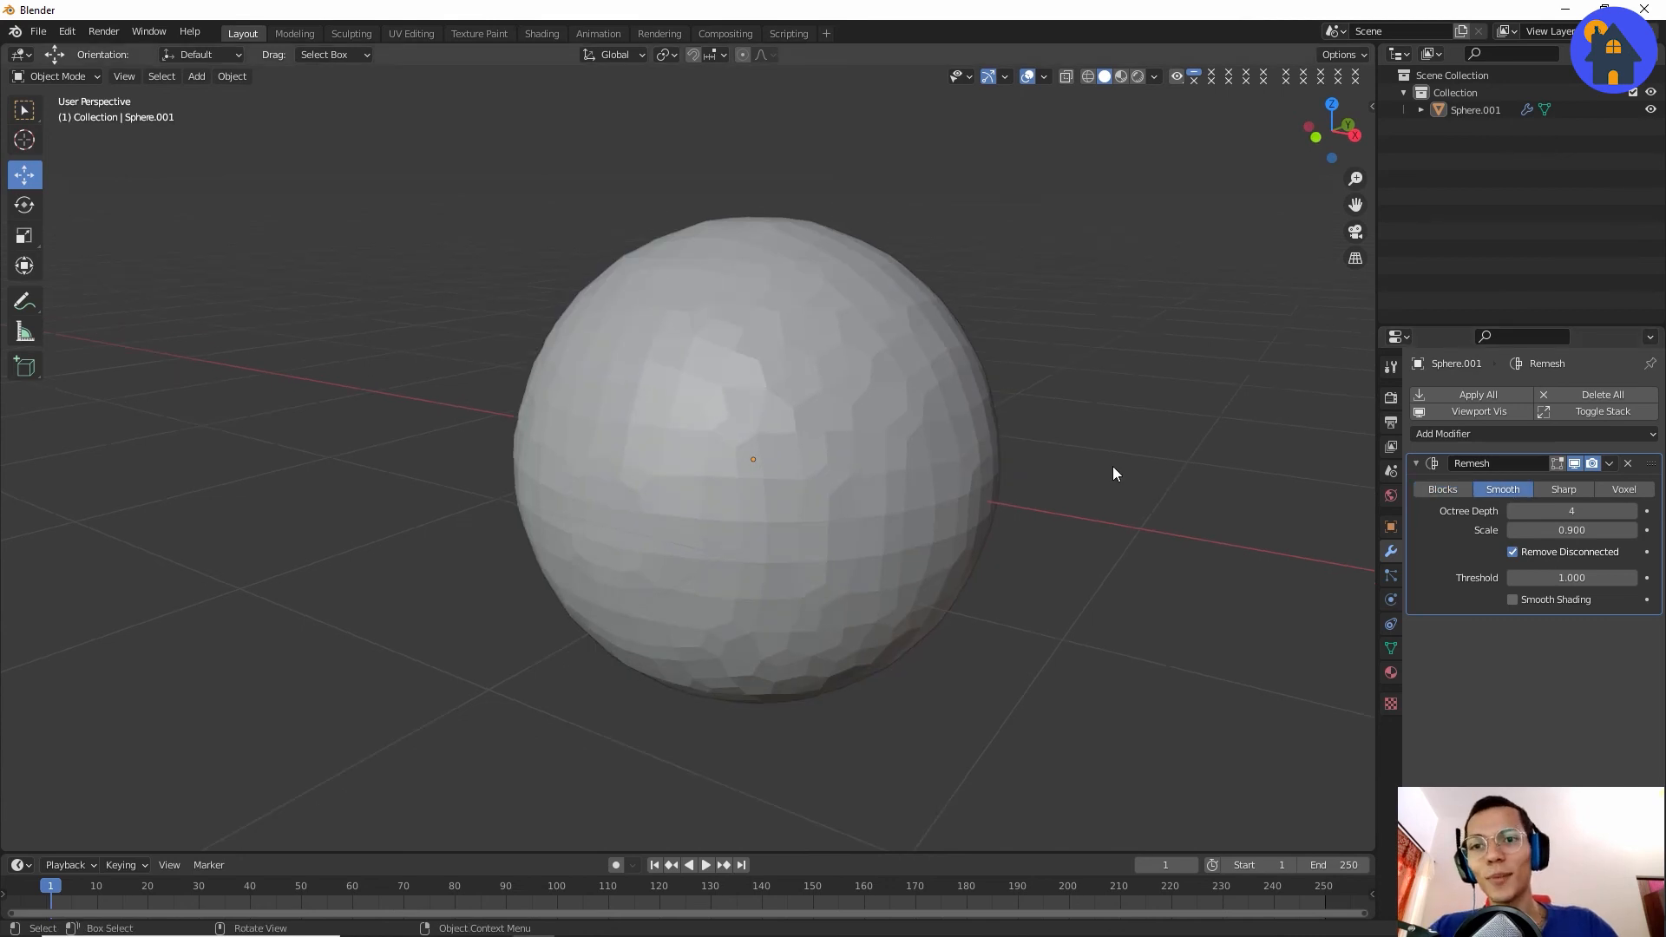
left_click(951, 443)
scroll(1006, 450, "up", 2)
scroll(1050, 454, "down", 3)
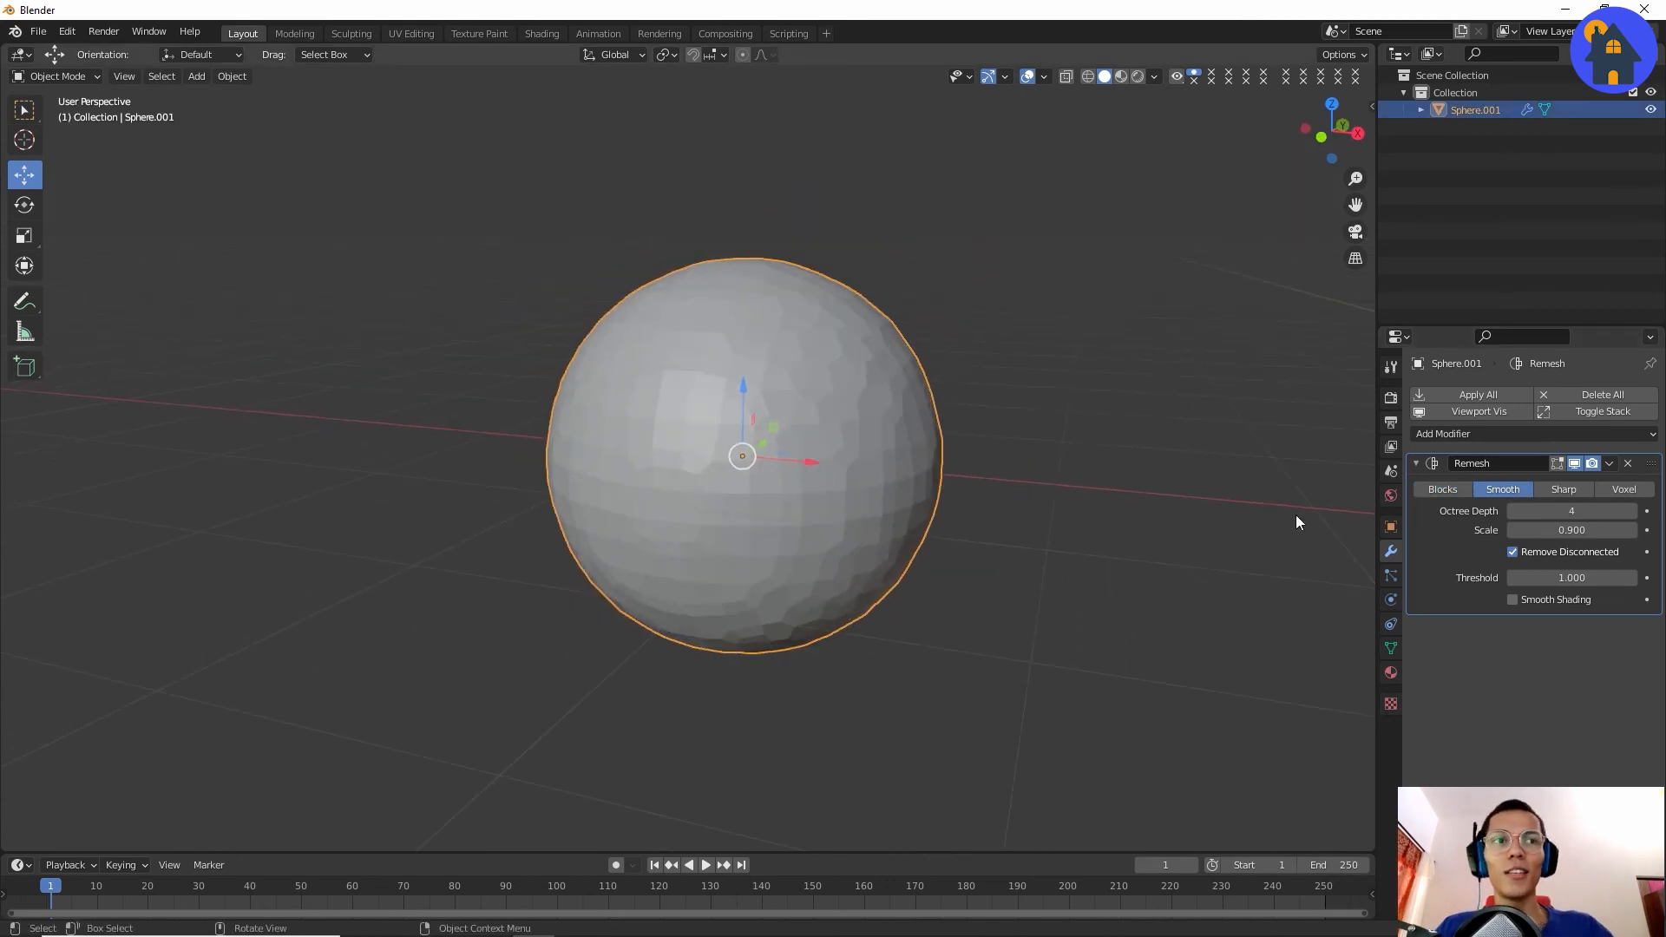
scroll(1032, 562, "up", 1)
scroll(1061, 547, "up", 1)
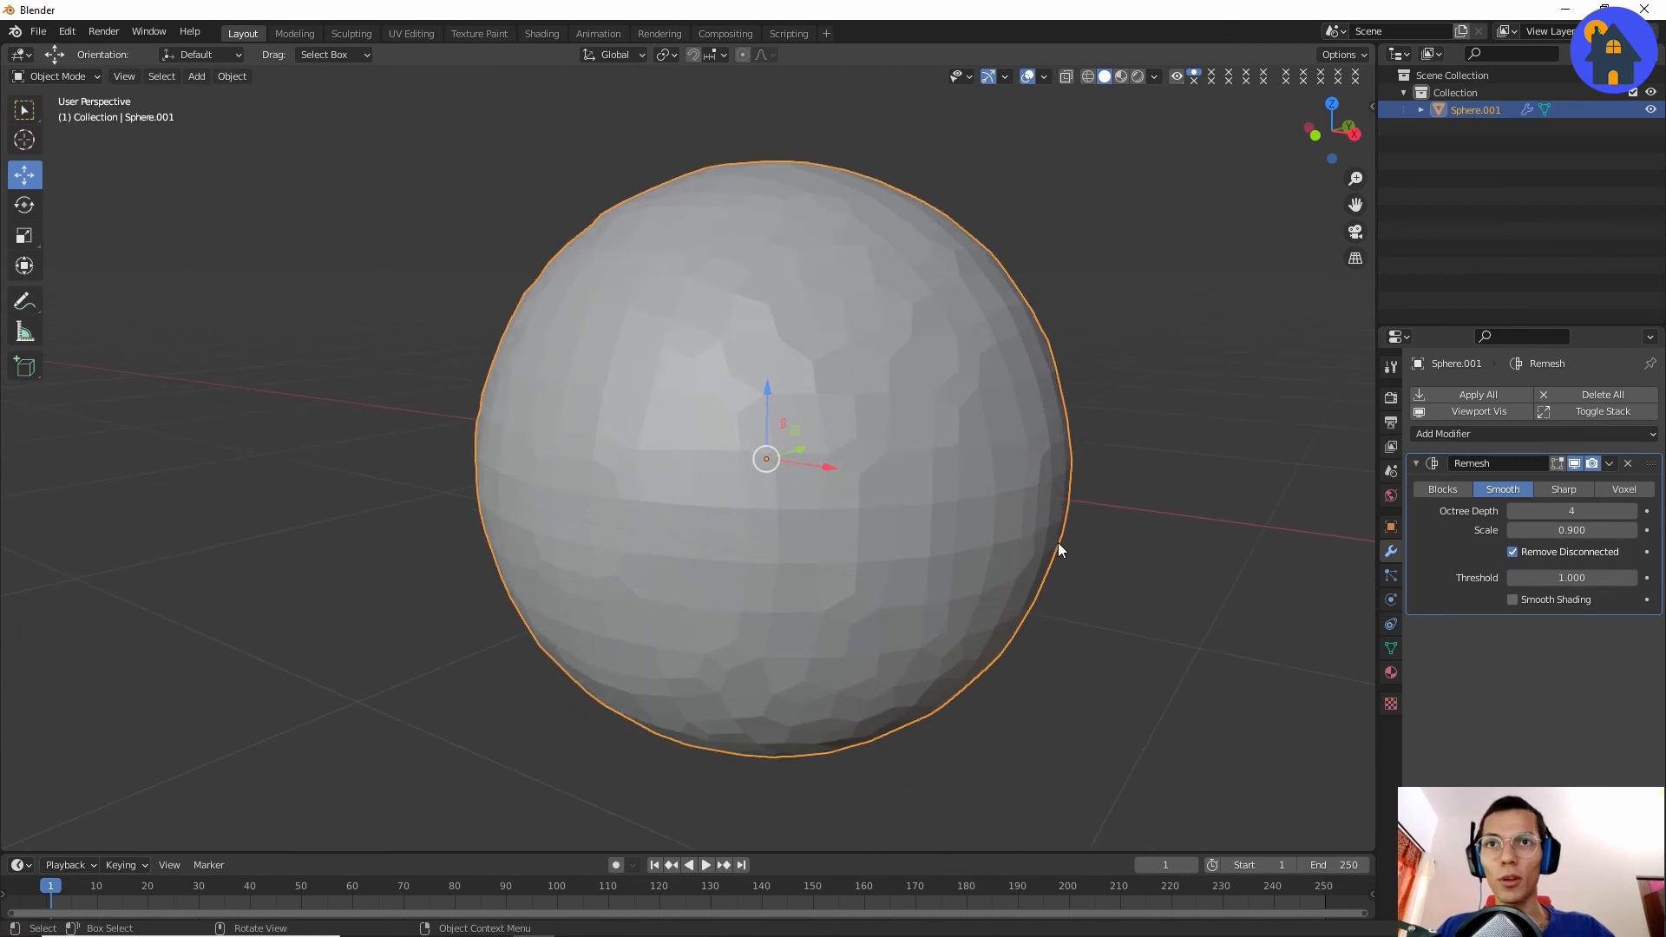
Turn smooth shading on in the Remesh modifier to compare the look, and turn it off again.
scroll(1059, 543, "down", 1)
left_click(1514, 600)
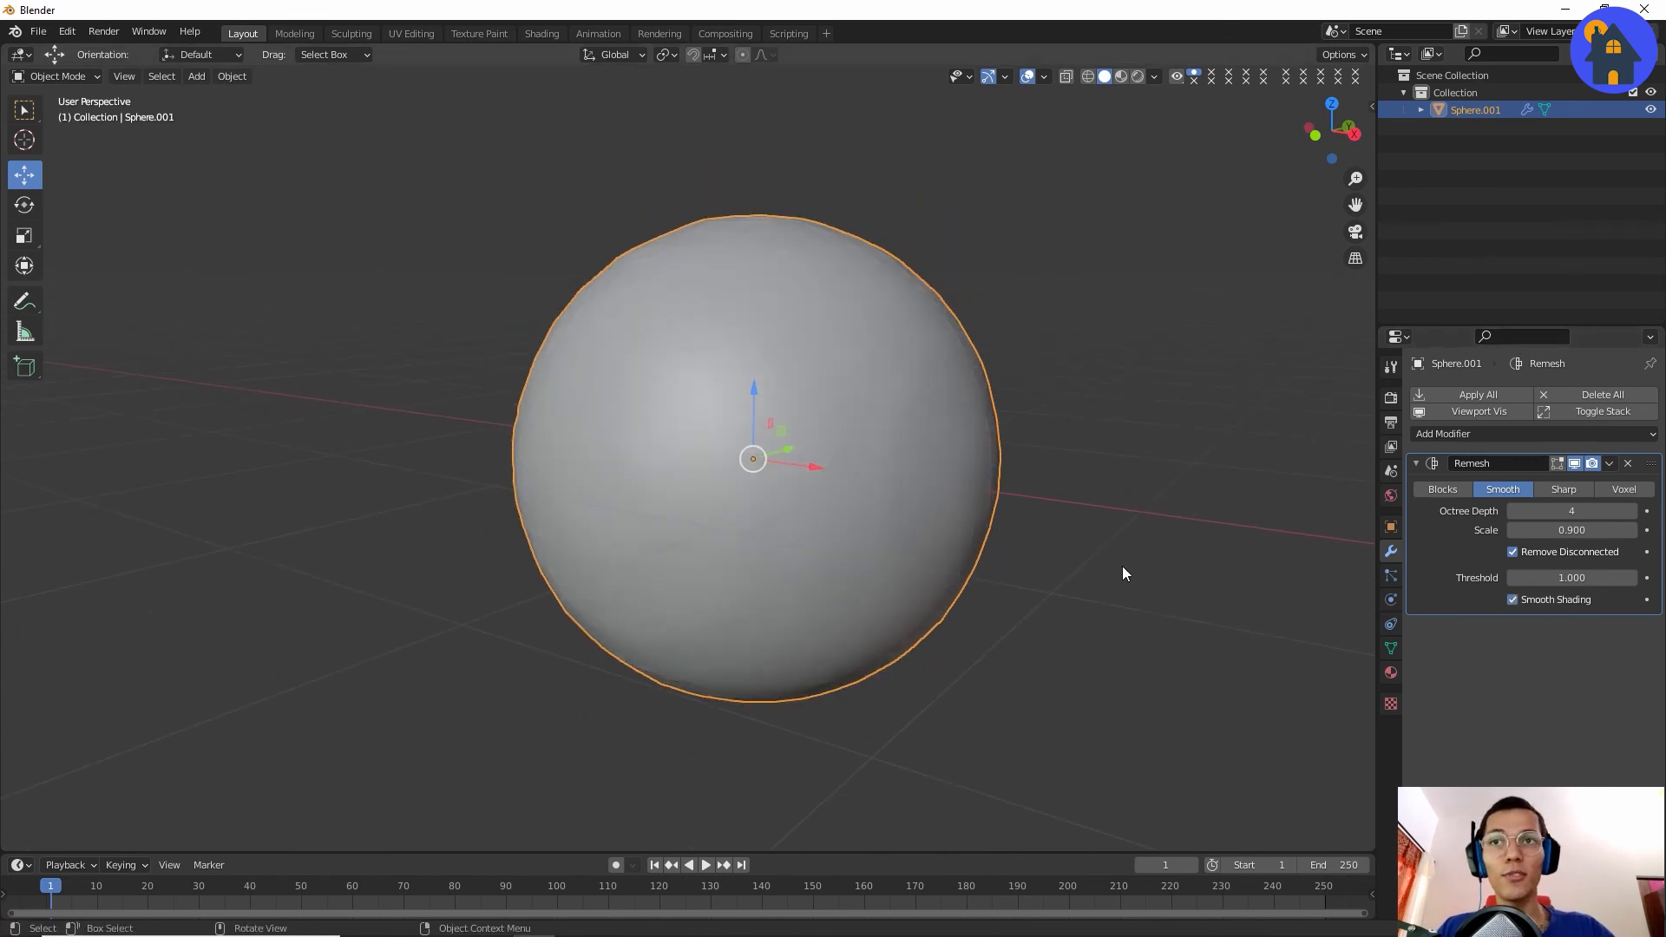
left_click(1513, 600)
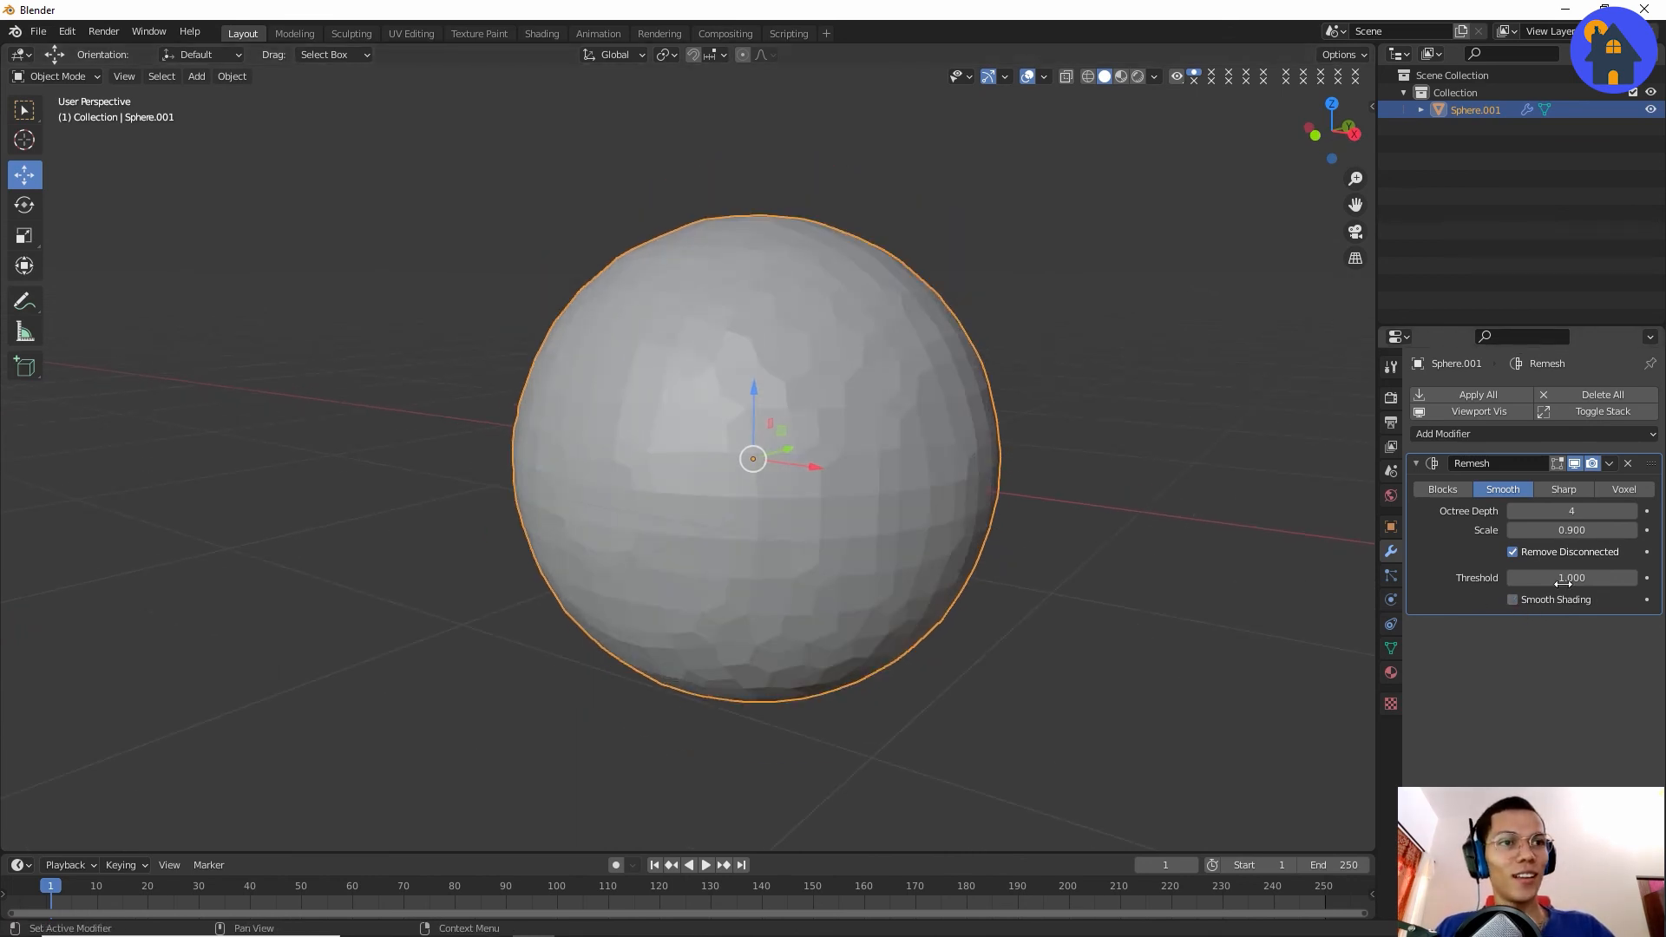
Try the Remesh modifier's Sharp mode, followed by Voxel mode, and inspect the voxel sphere from several angles.
left_click(1566, 490)
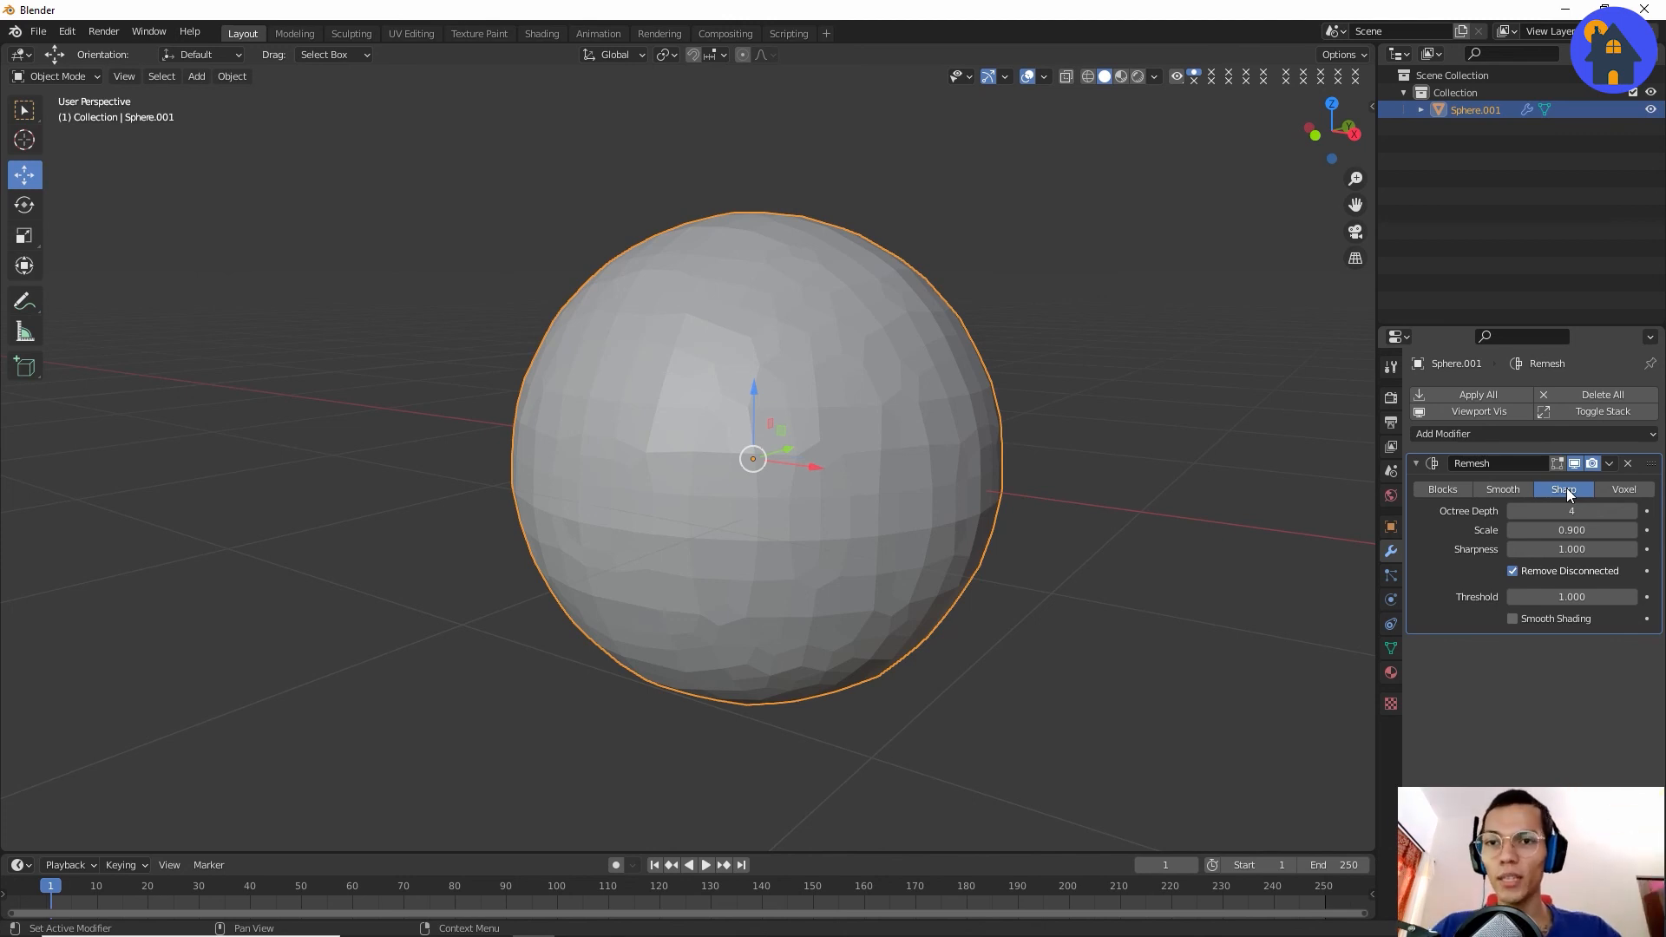
left_click(1624, 489)
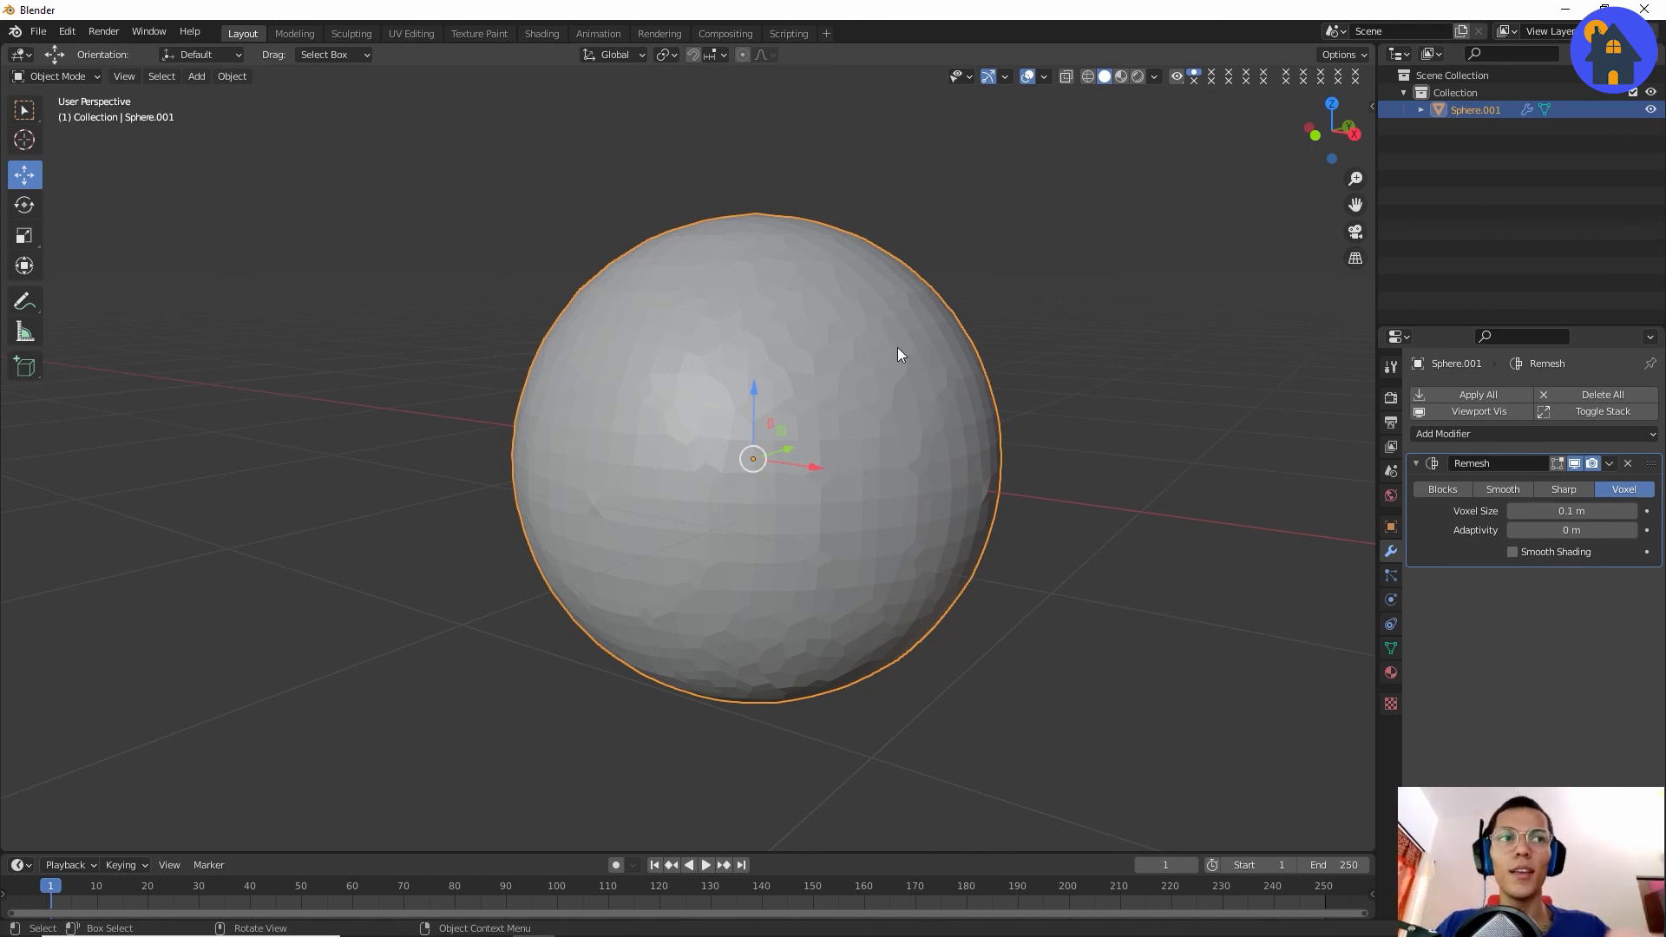
middle_click_drag(897, 347, 918, 387)
scroll(918, 387, "up", 2)
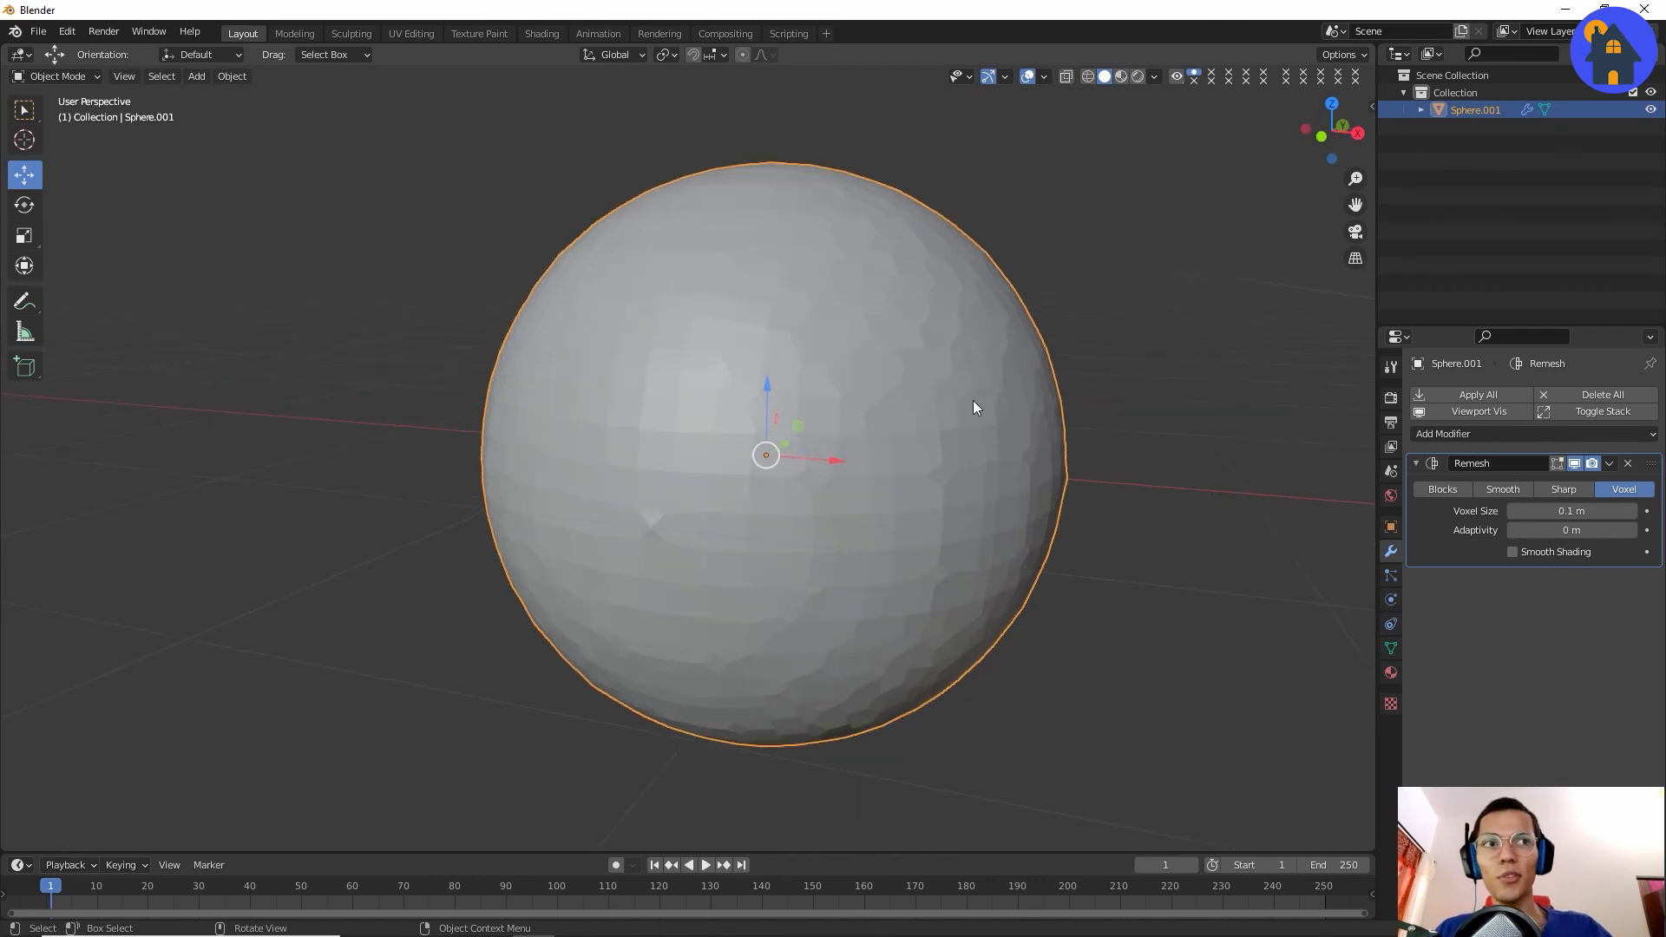
scroll(1029, 474, "down", 3)
middle_click_drag(955, 481, 981, 472)
scroll(981, 472, "up", 3)
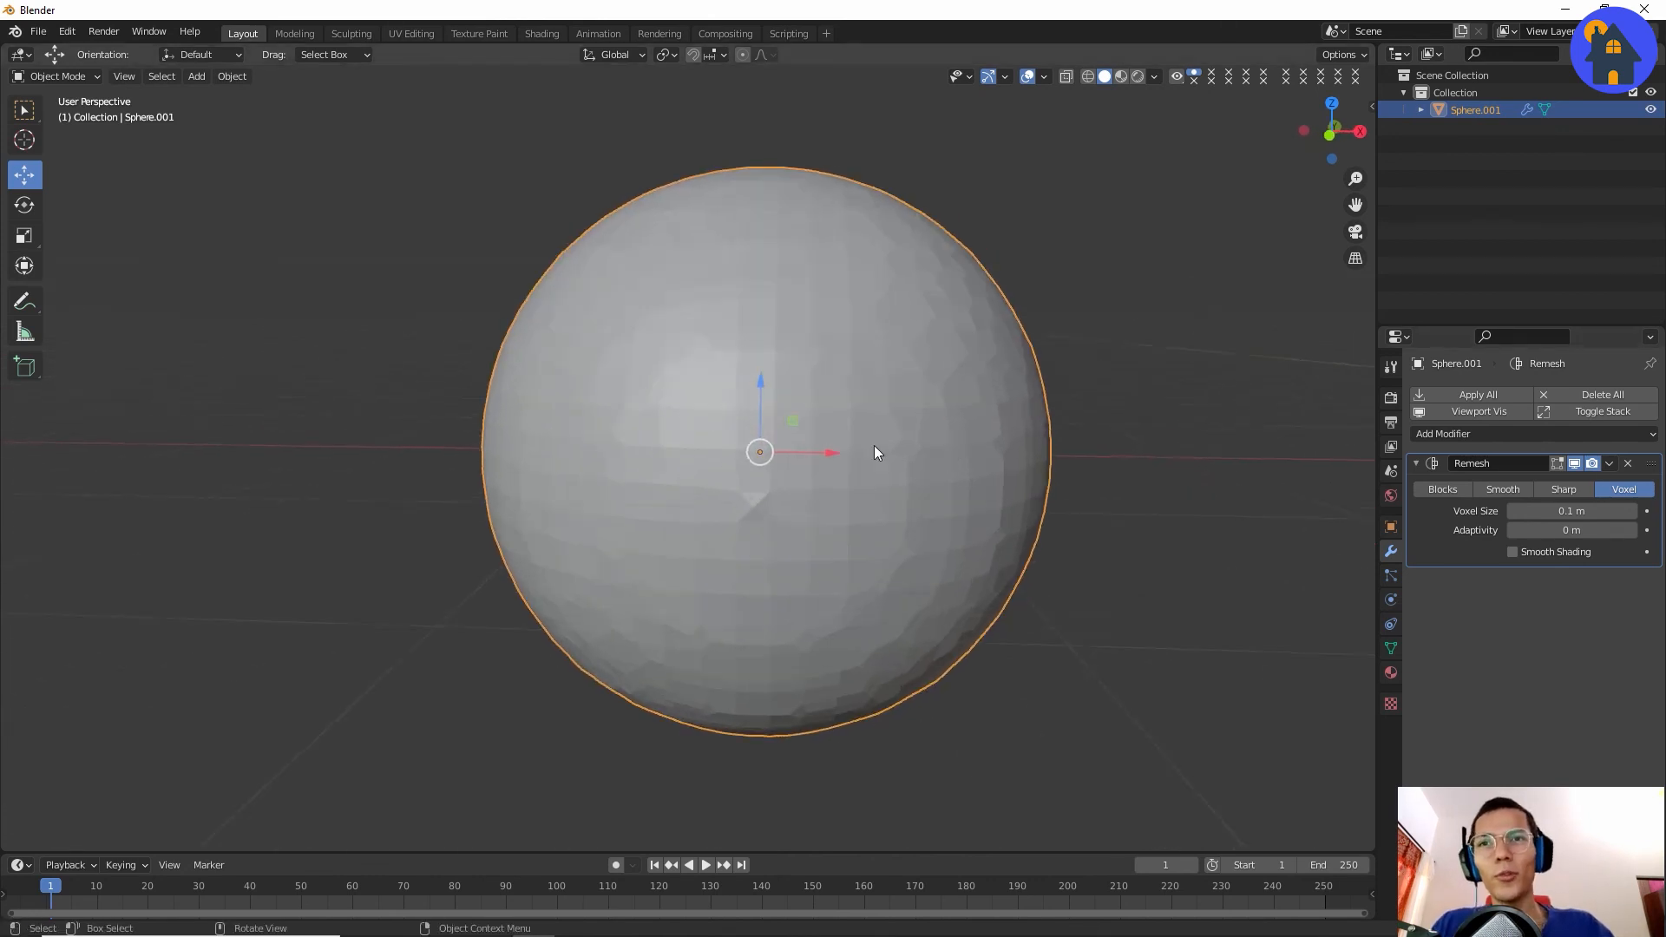
Set the Remesh modifier back to Blocks mode and deselect the sphere.
left_click(1466, 490)
scroll(1048, 472, "down", 3)
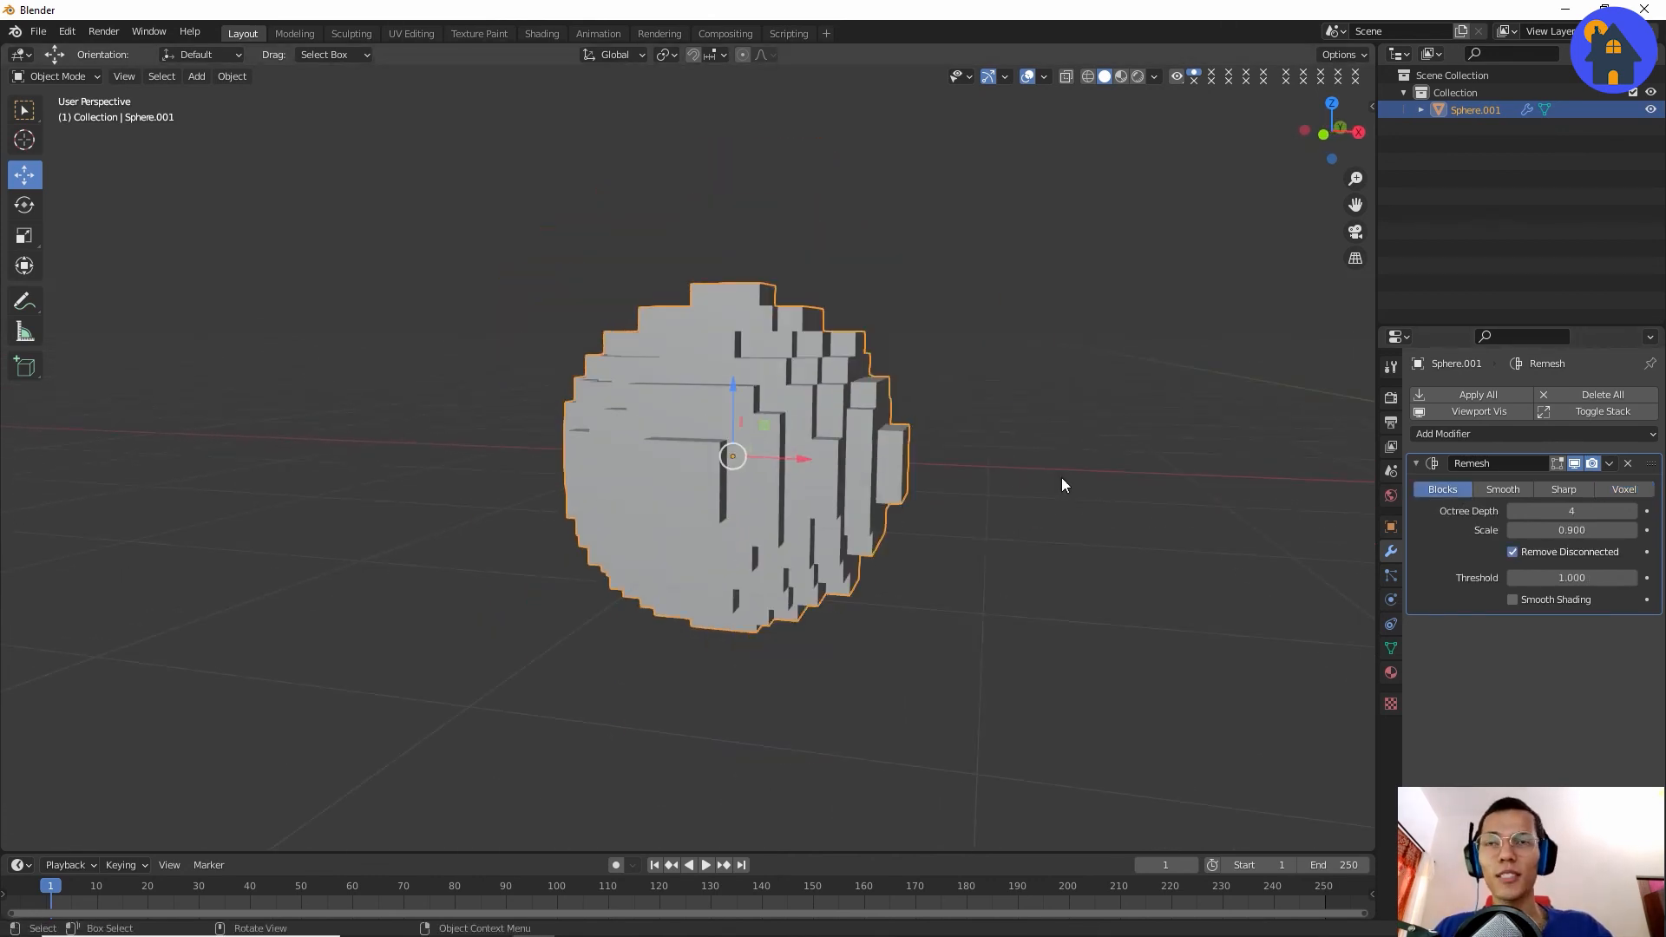
left_click(1040, 484)
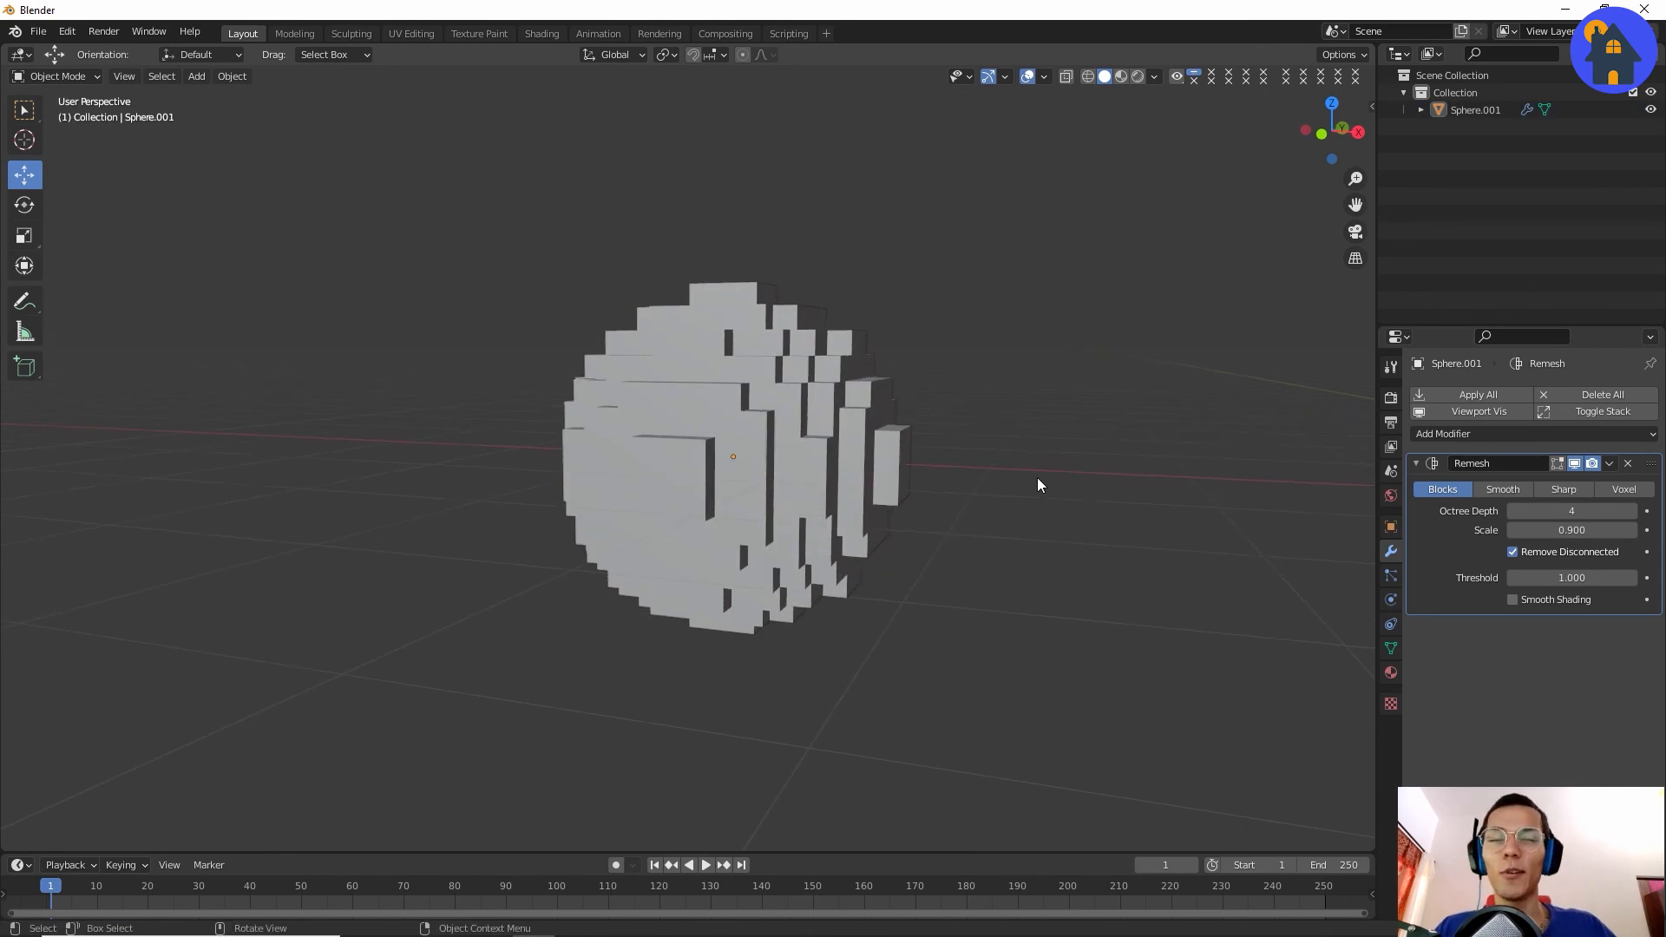